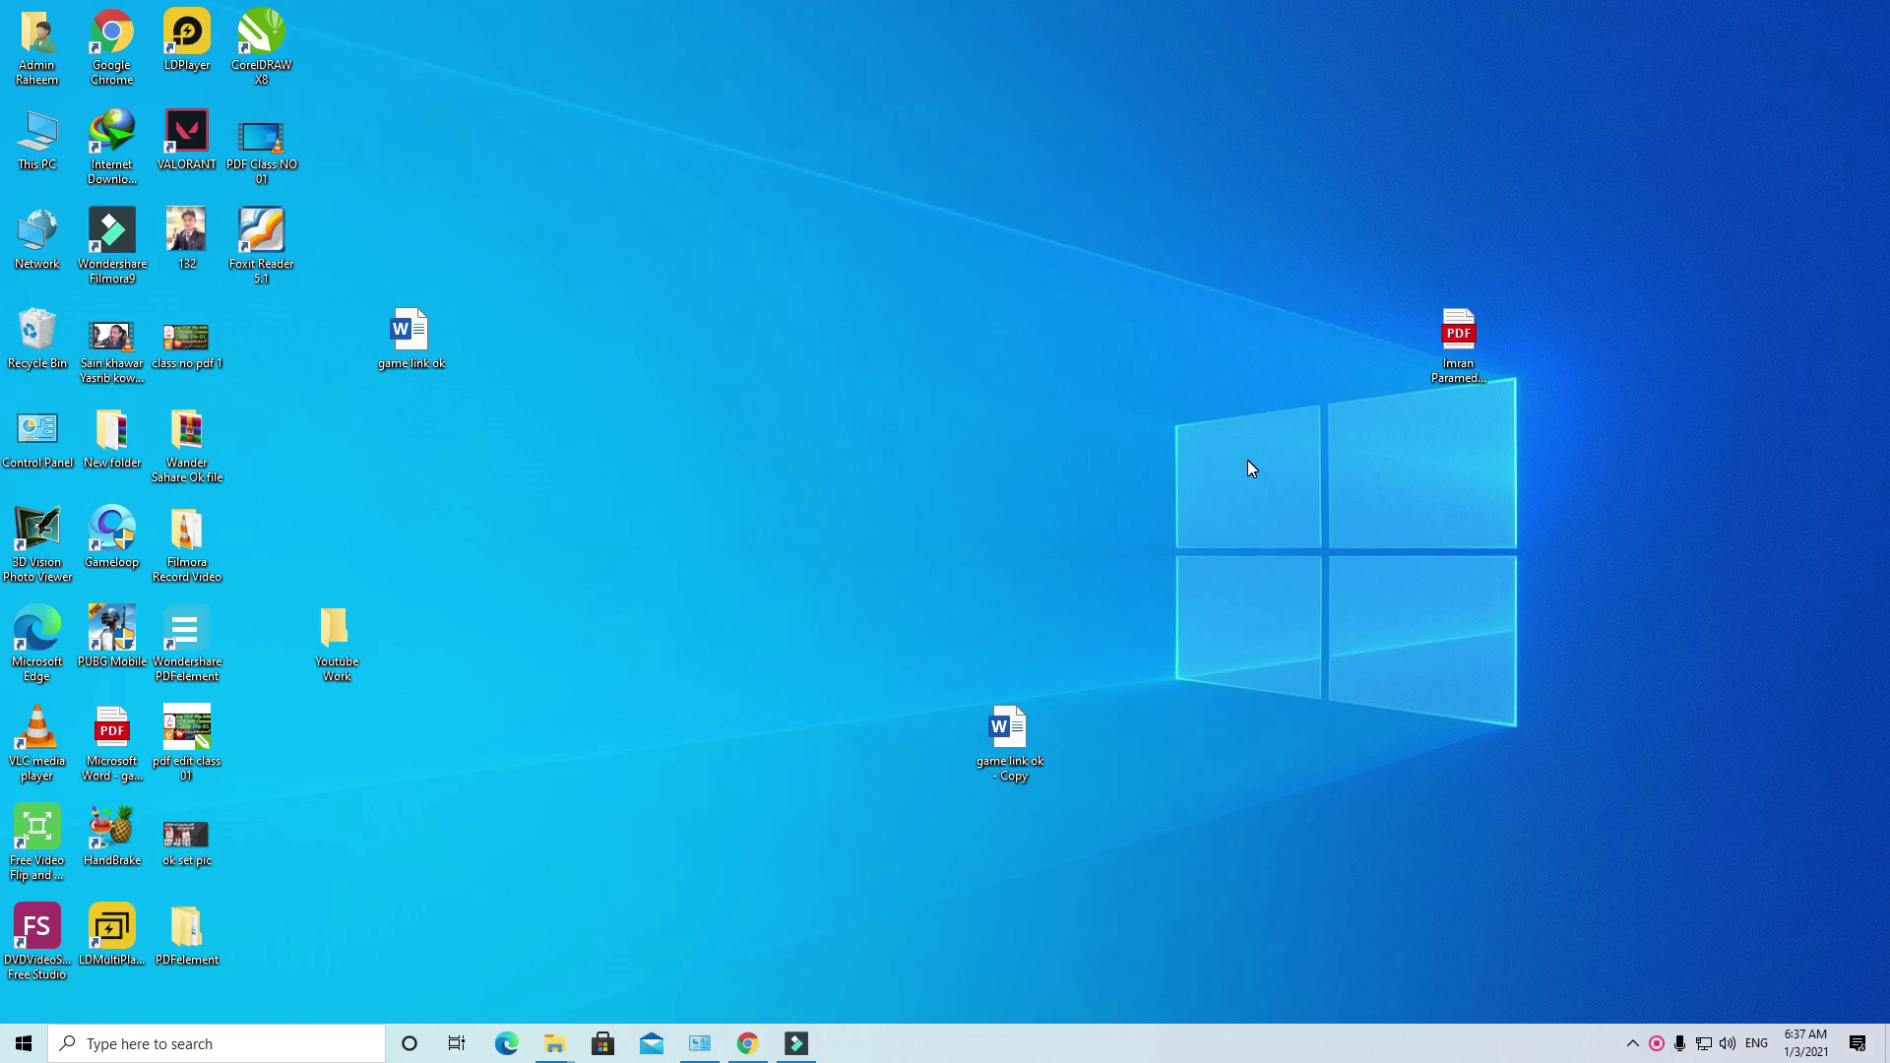
Step: Launch Wondershare PDFelement from its desktop icon, then minimize it to the taskbar
double_click(212, 620)
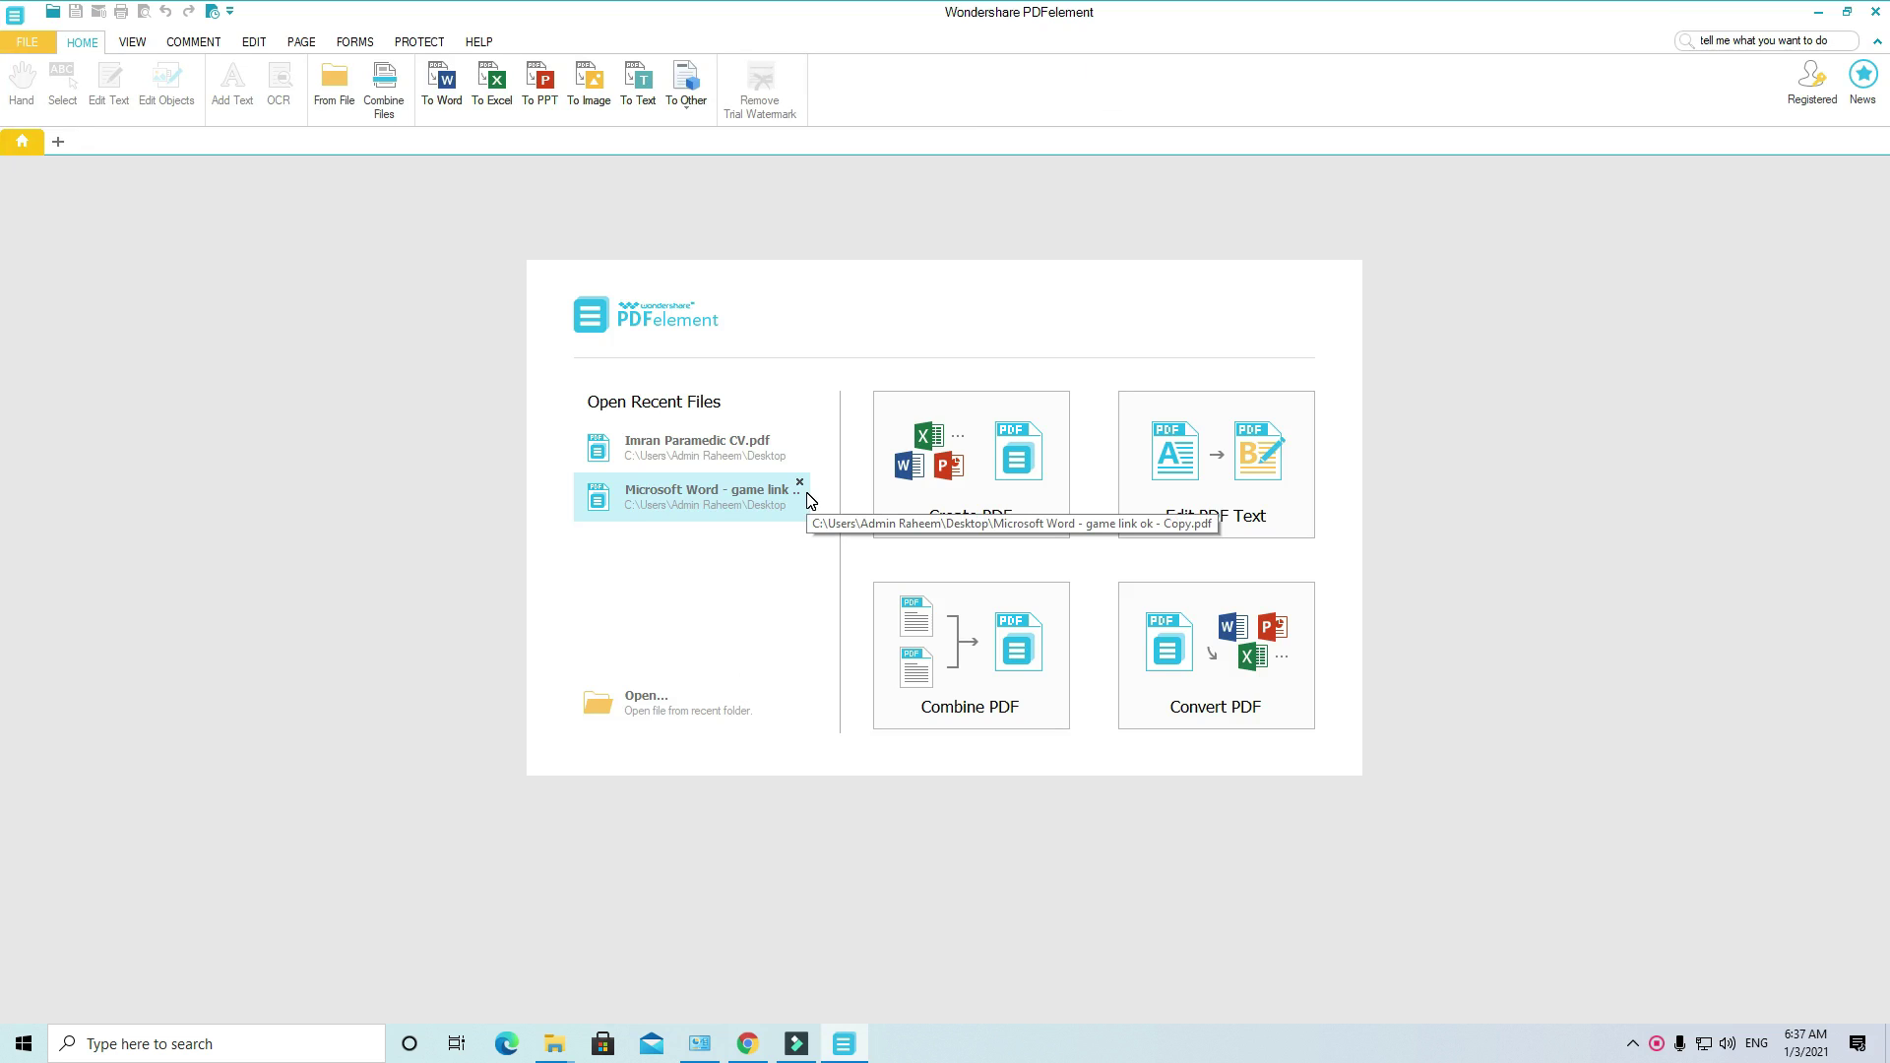
left_click(1818, 11)
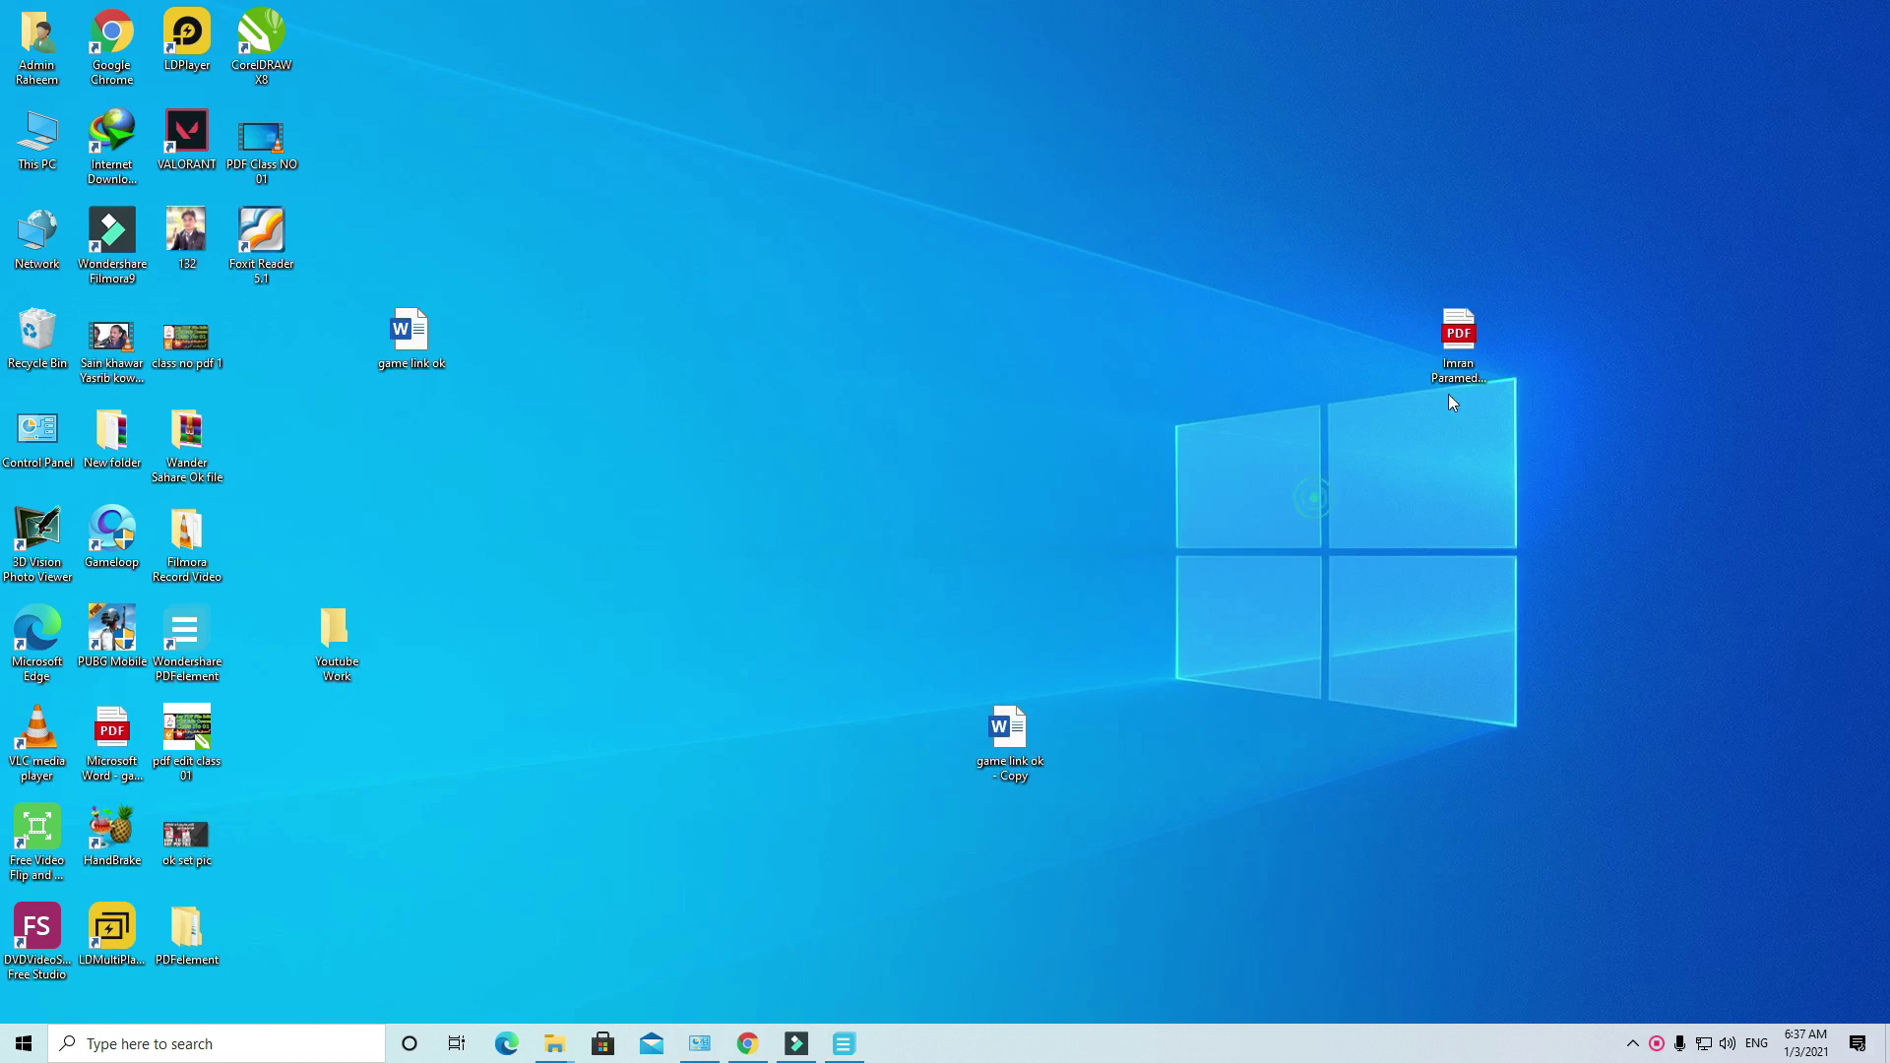
Step: Drop the CV PDF into PDFelement, return to the desktop, and launch Foxit Reader
left_click_drag(1449, 402, 1378, 151)
key("super+d")
double_click(254, 229)
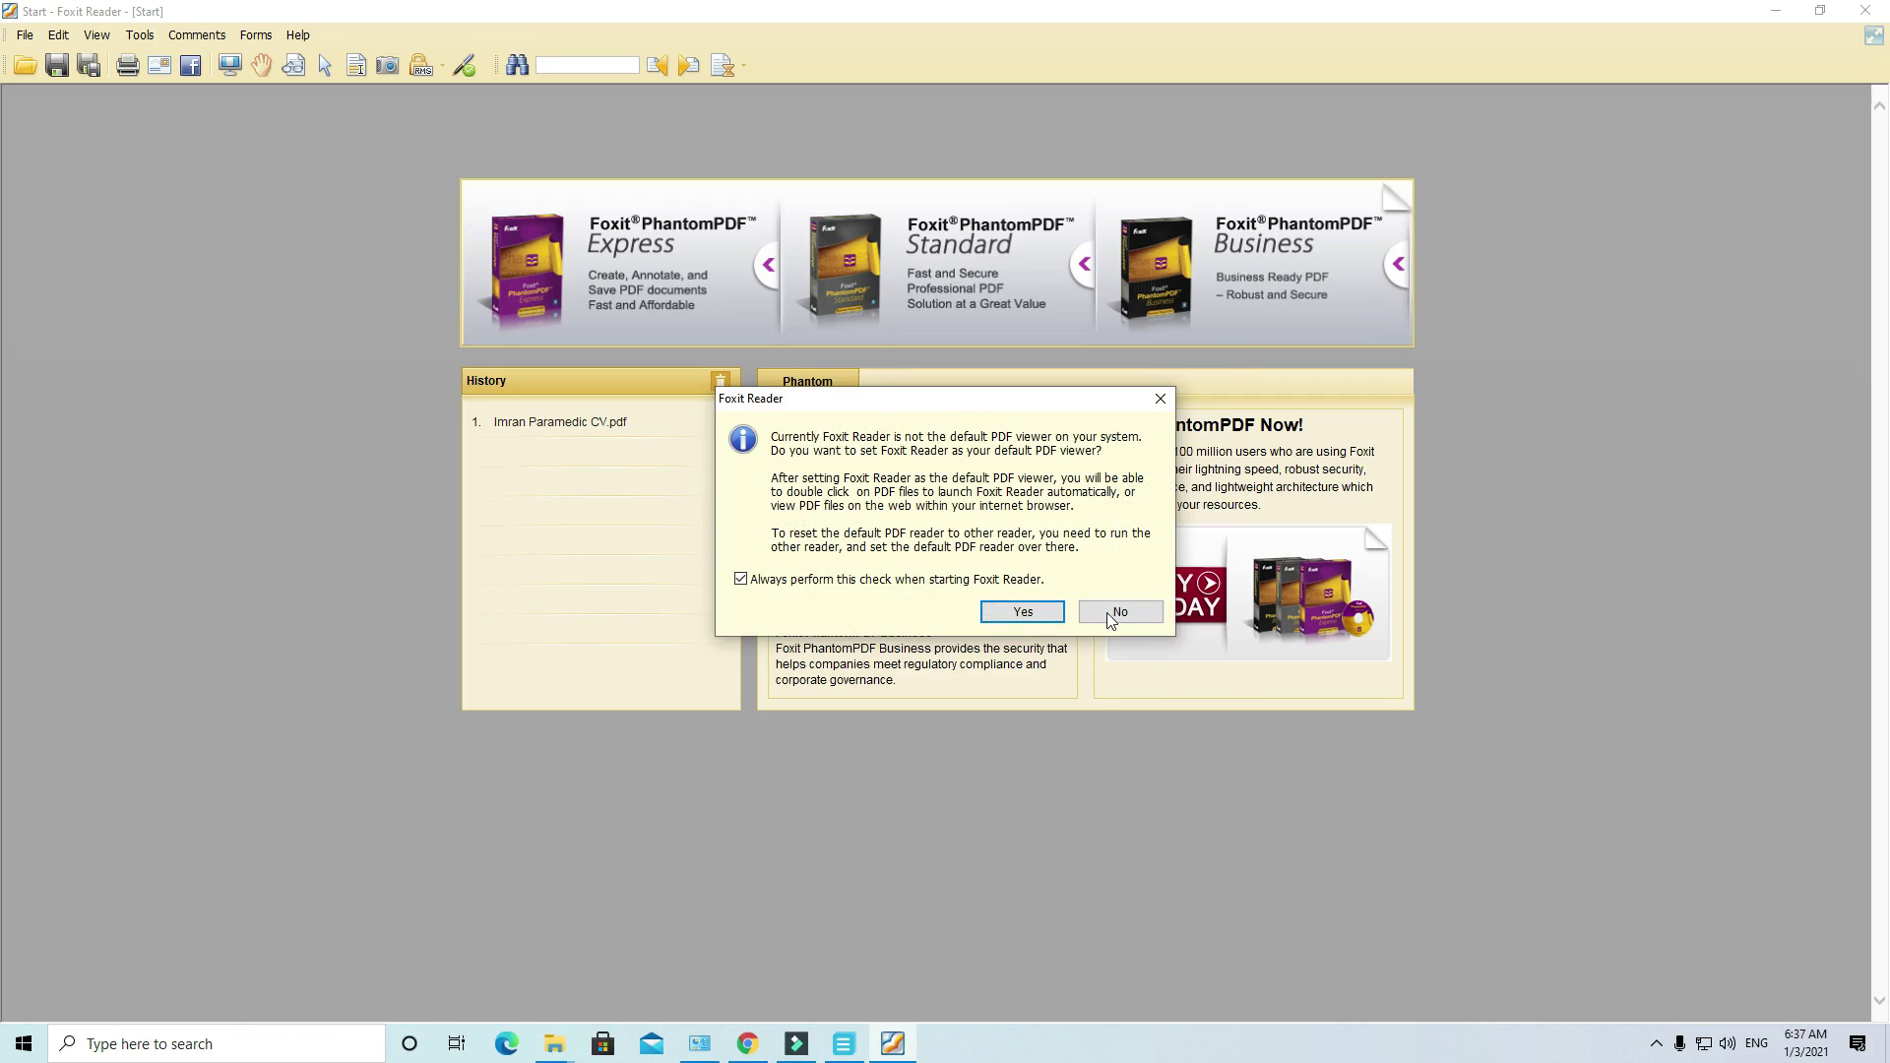
Step: Decline Foxit as the default PDF viewer, cancel the Welcome wizard, and minimize Foxit
left_click(1108, 613)
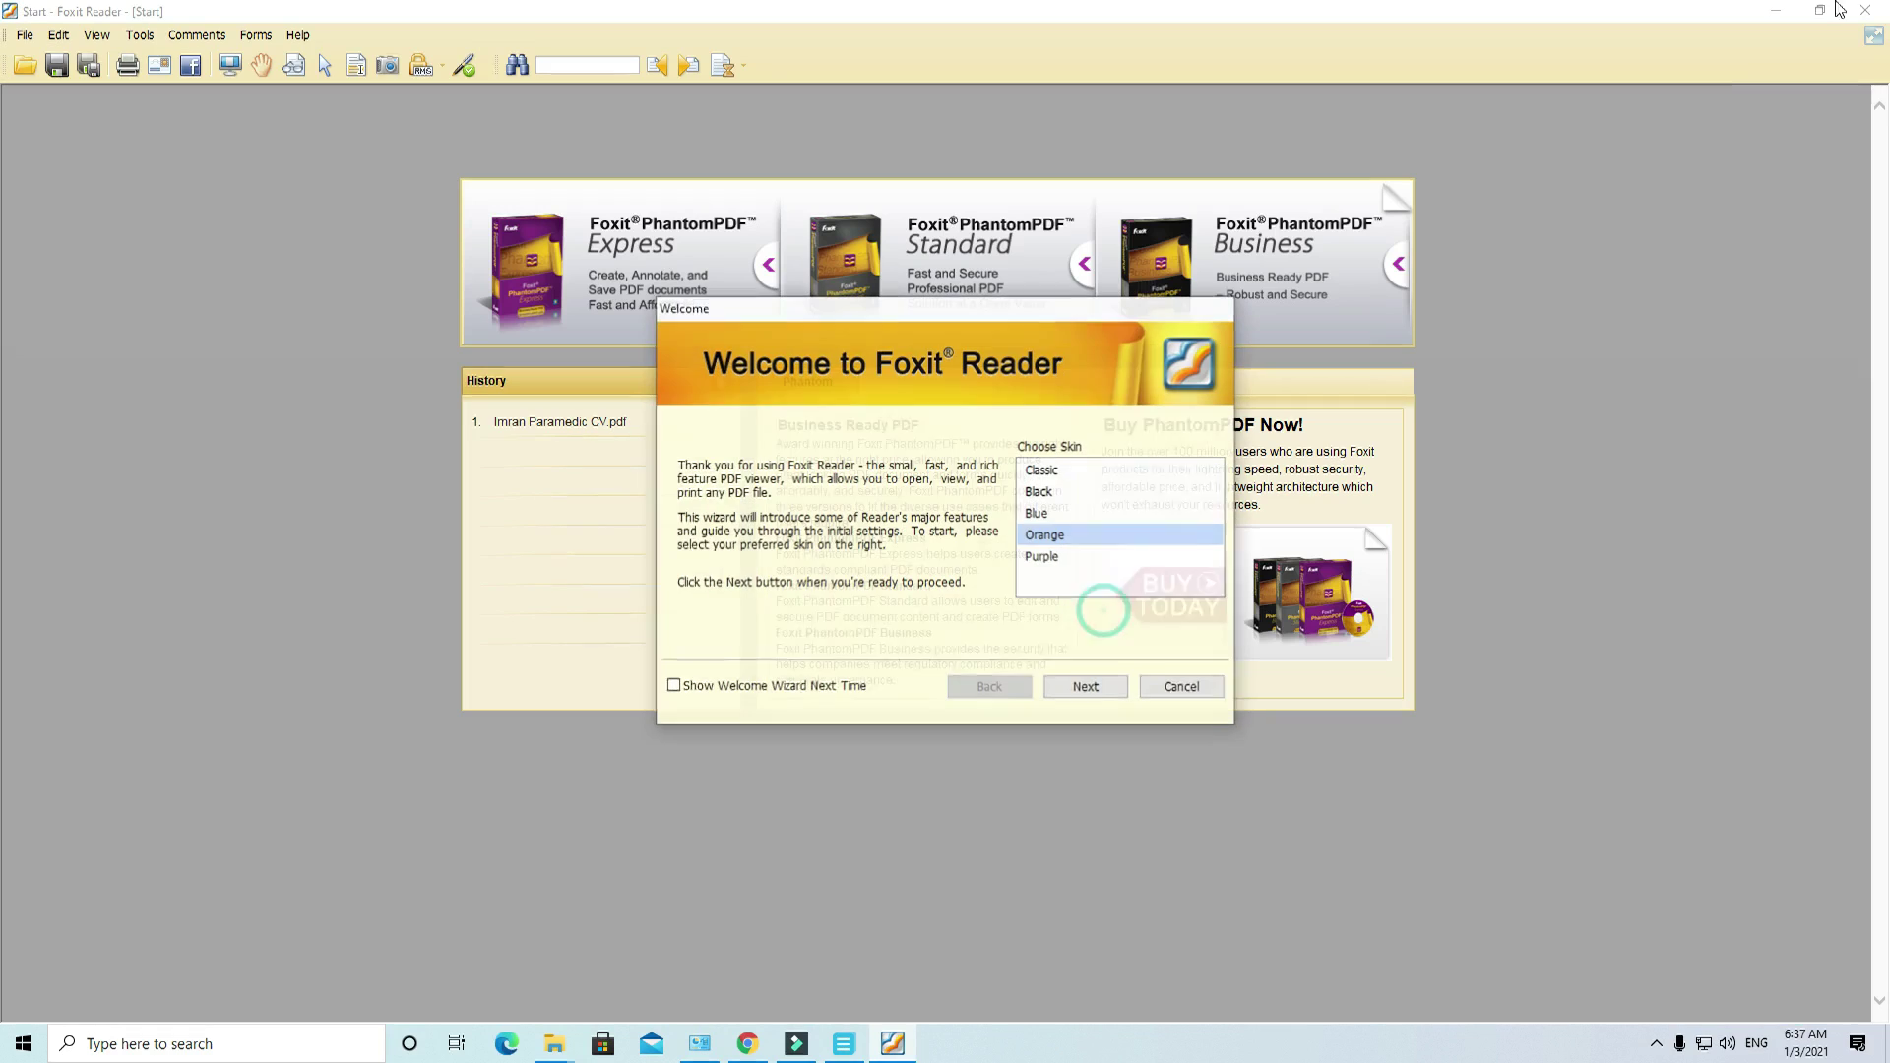
left_click(1191, 692)
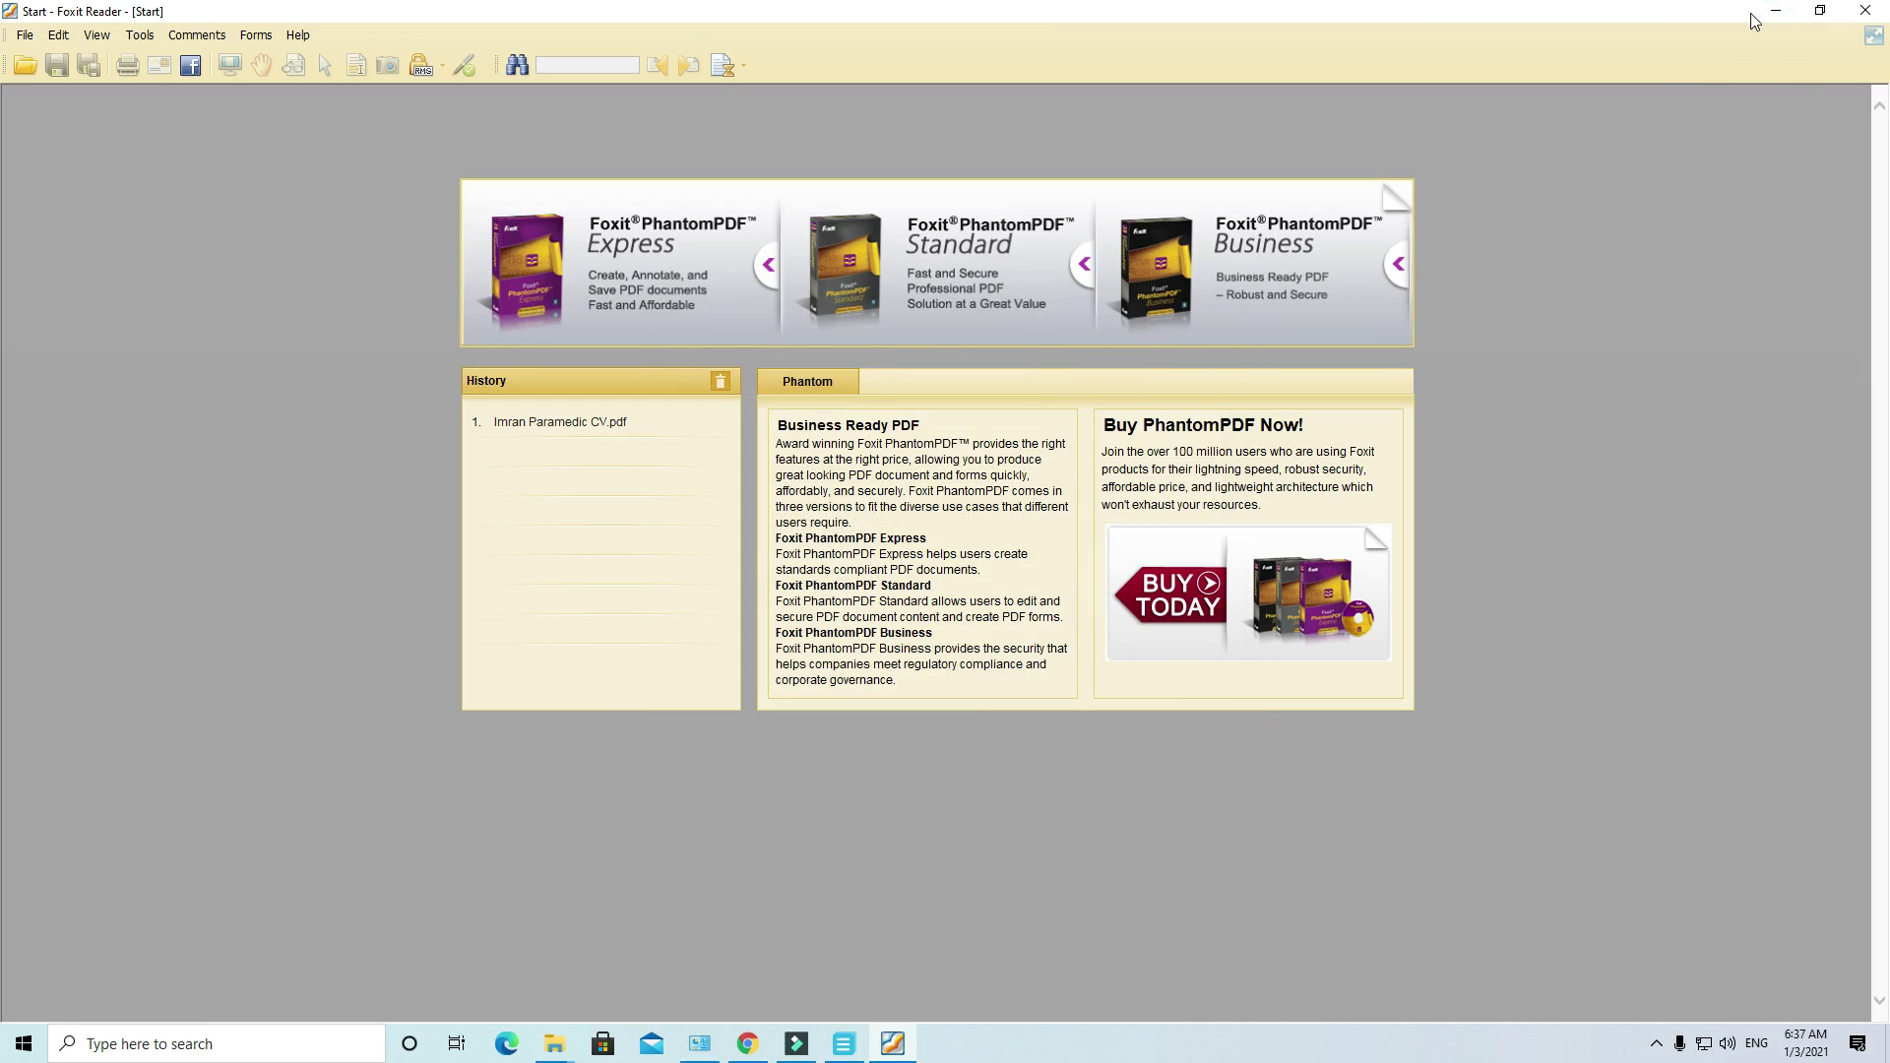
left_click(1776, 31)
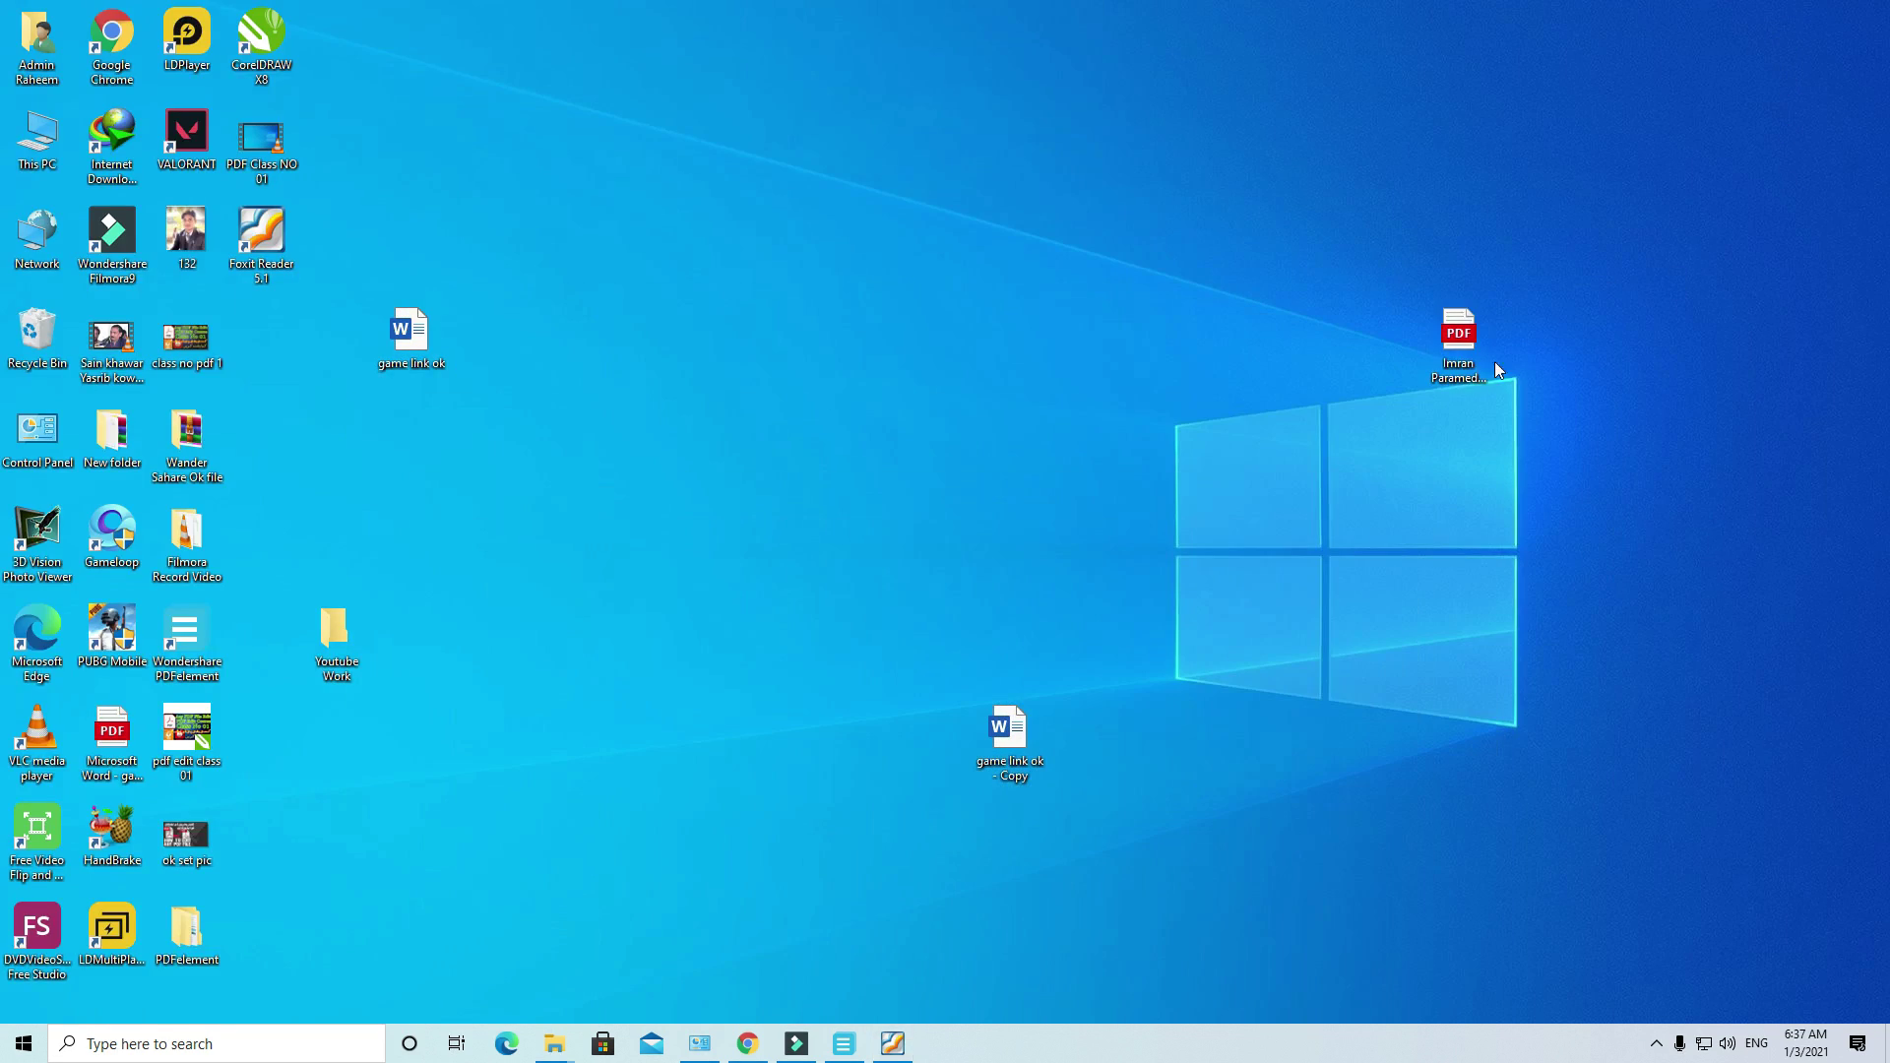
left_click(896, 1041)
Step: Open the CV in Foxit and select the name heading text, dismissing the Preferences dialog
left_click_drag(908, 1053, 900, 800)
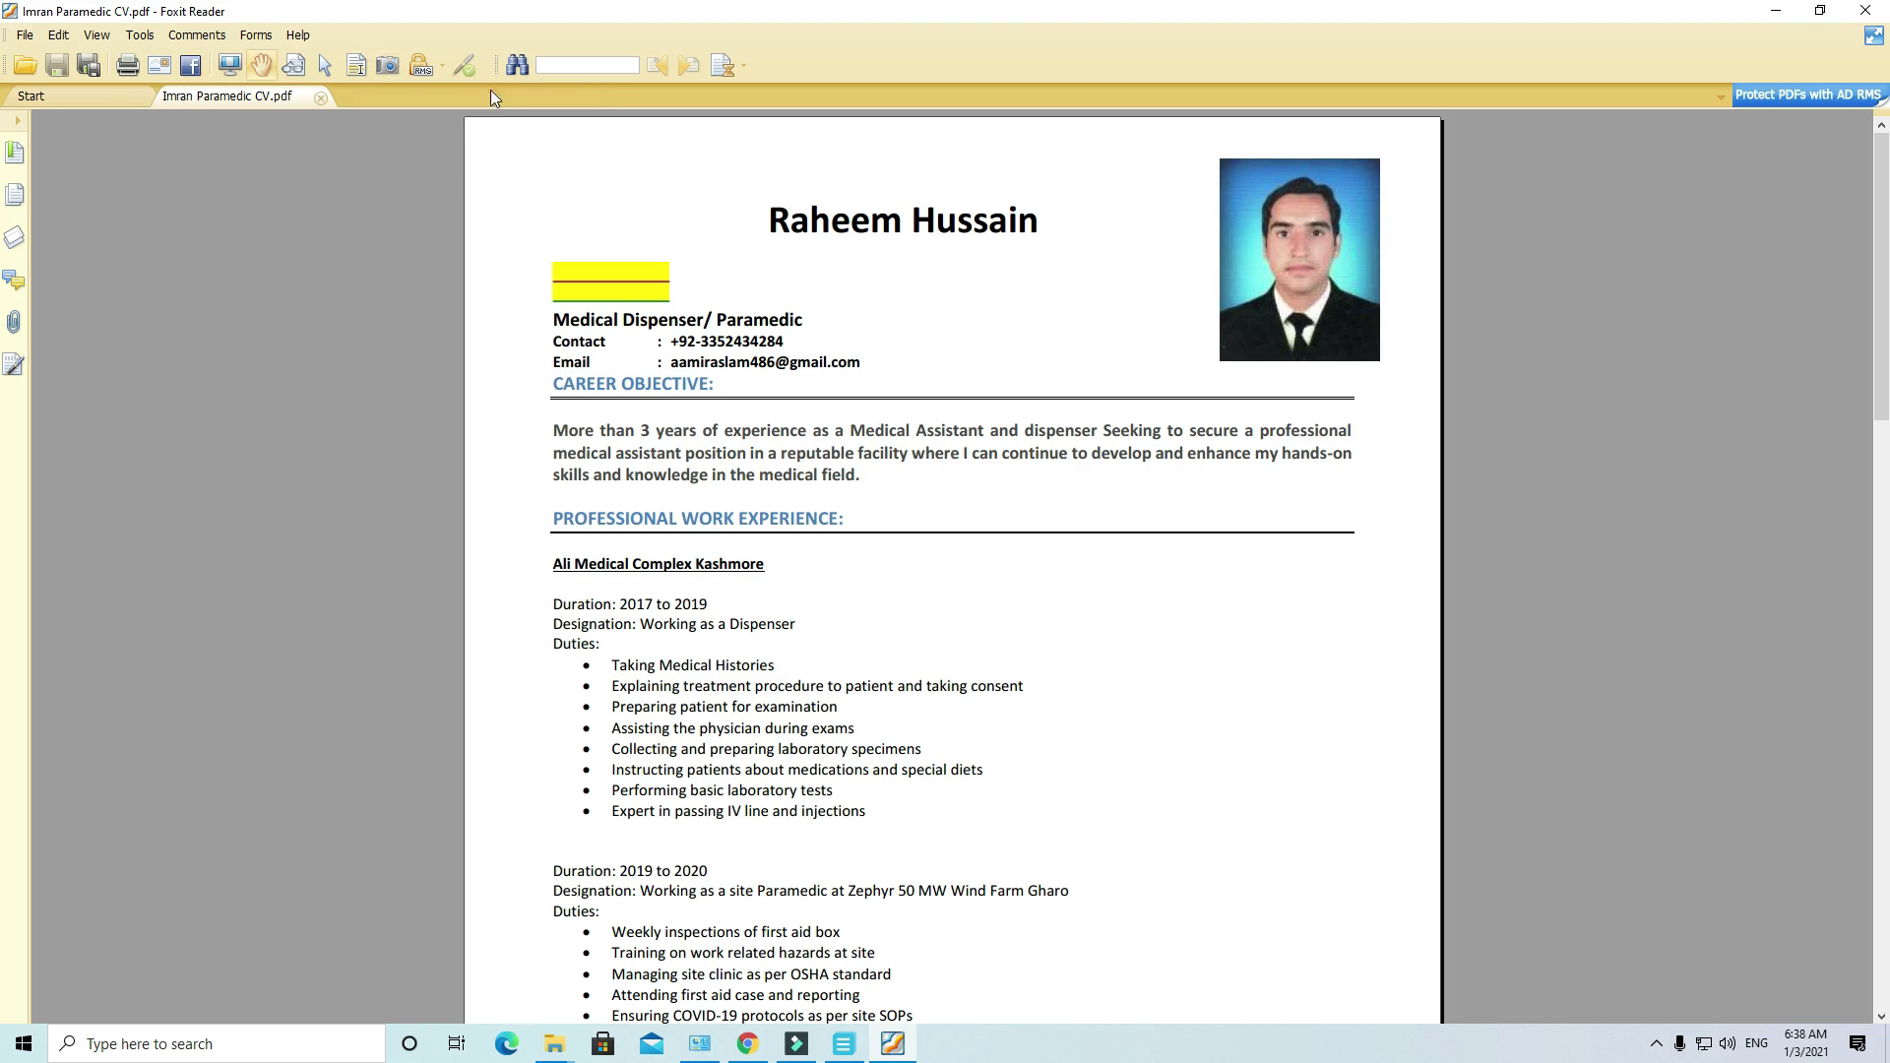
left_click(356, 65)
left_click_drag(738, 224, 1051, 242)
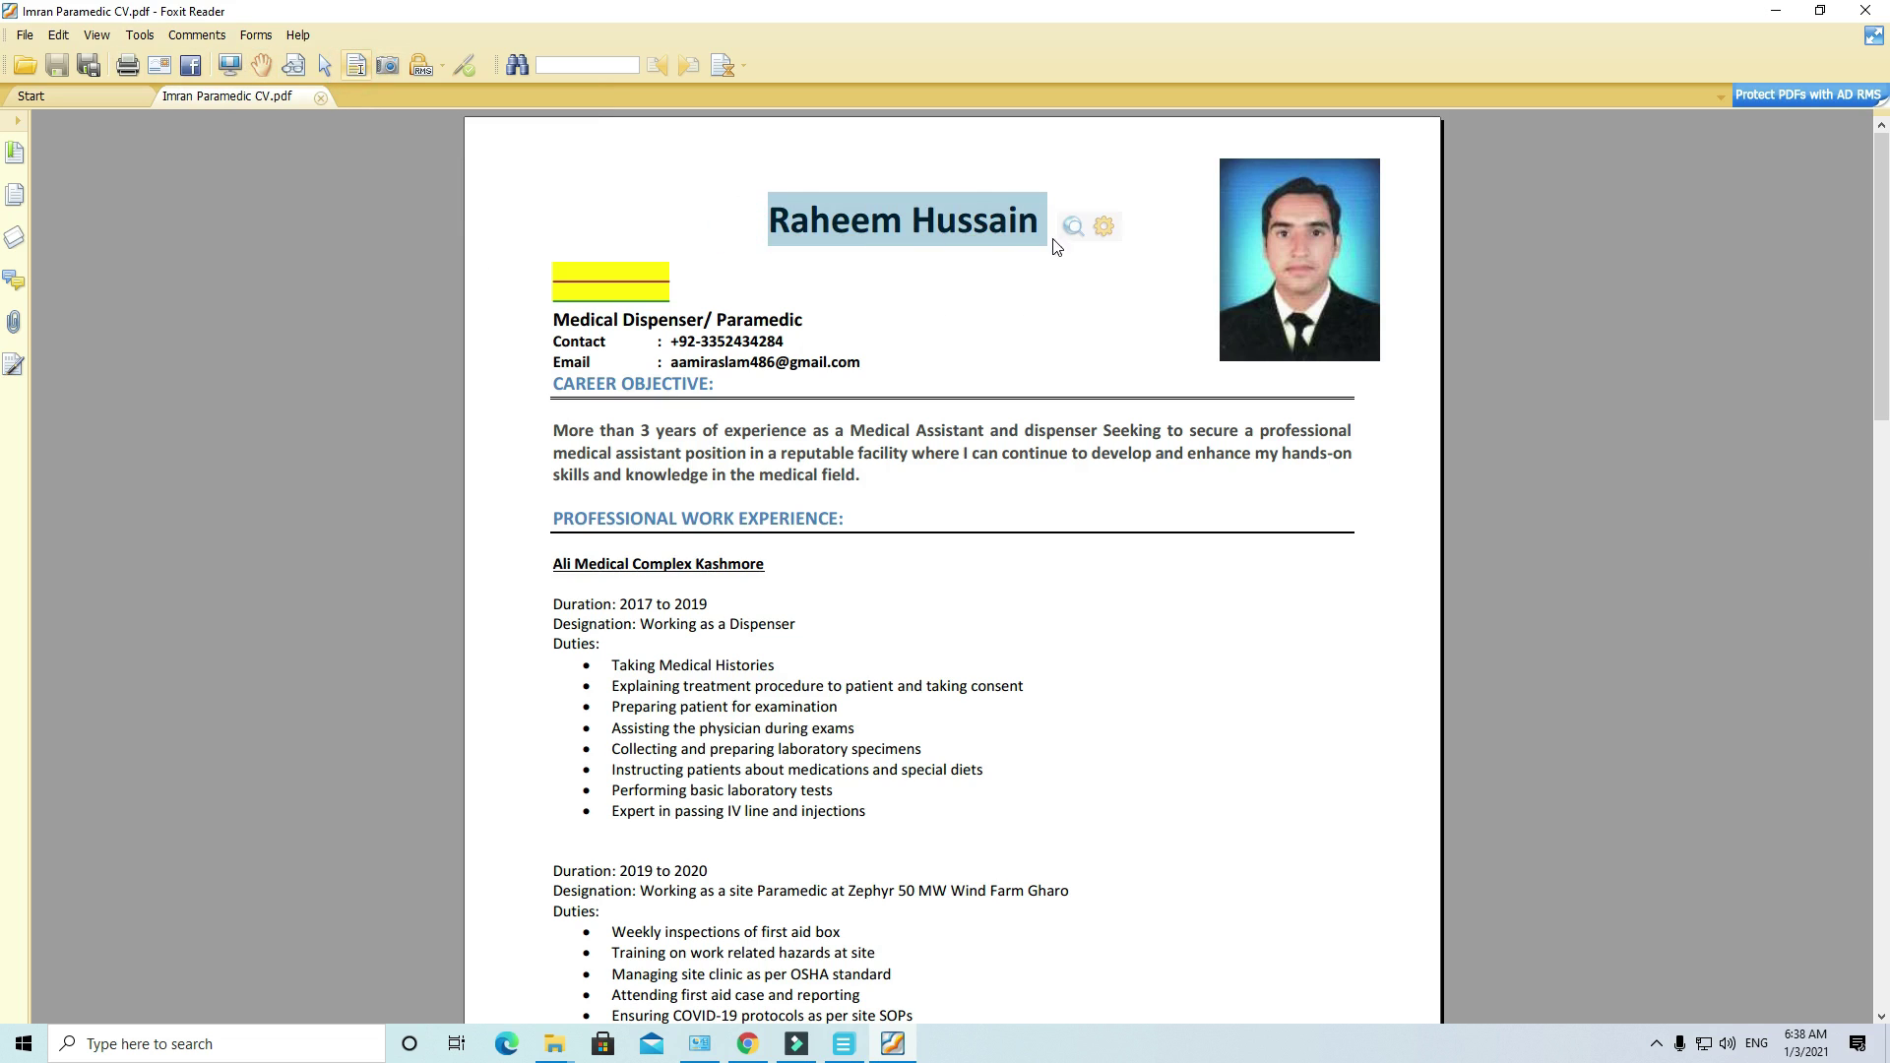
left_click(1102, 227)
left_click(1236, 714)
left_click(1327, 248)
double_click(974, 220)
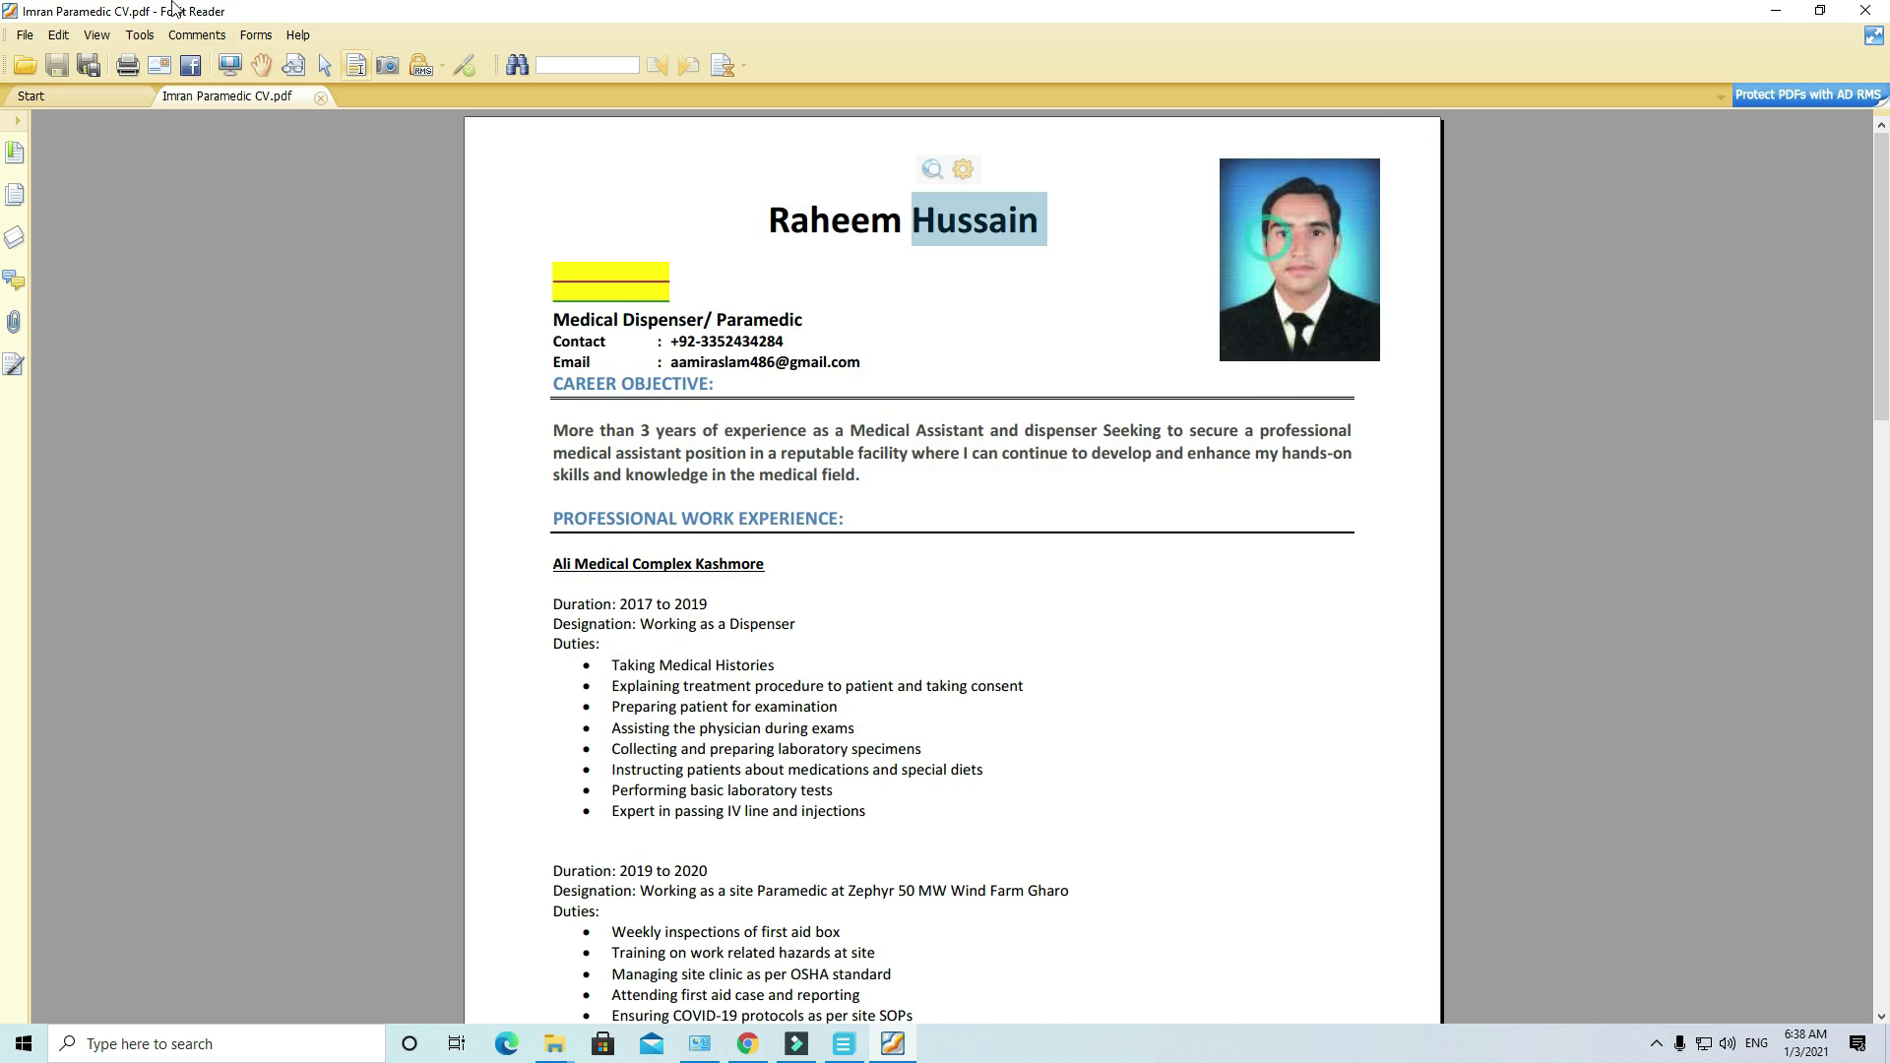
Step: Scroll down the CV with the Hand tool, then close Foxit along with all its tabs
left_click(261, 65)
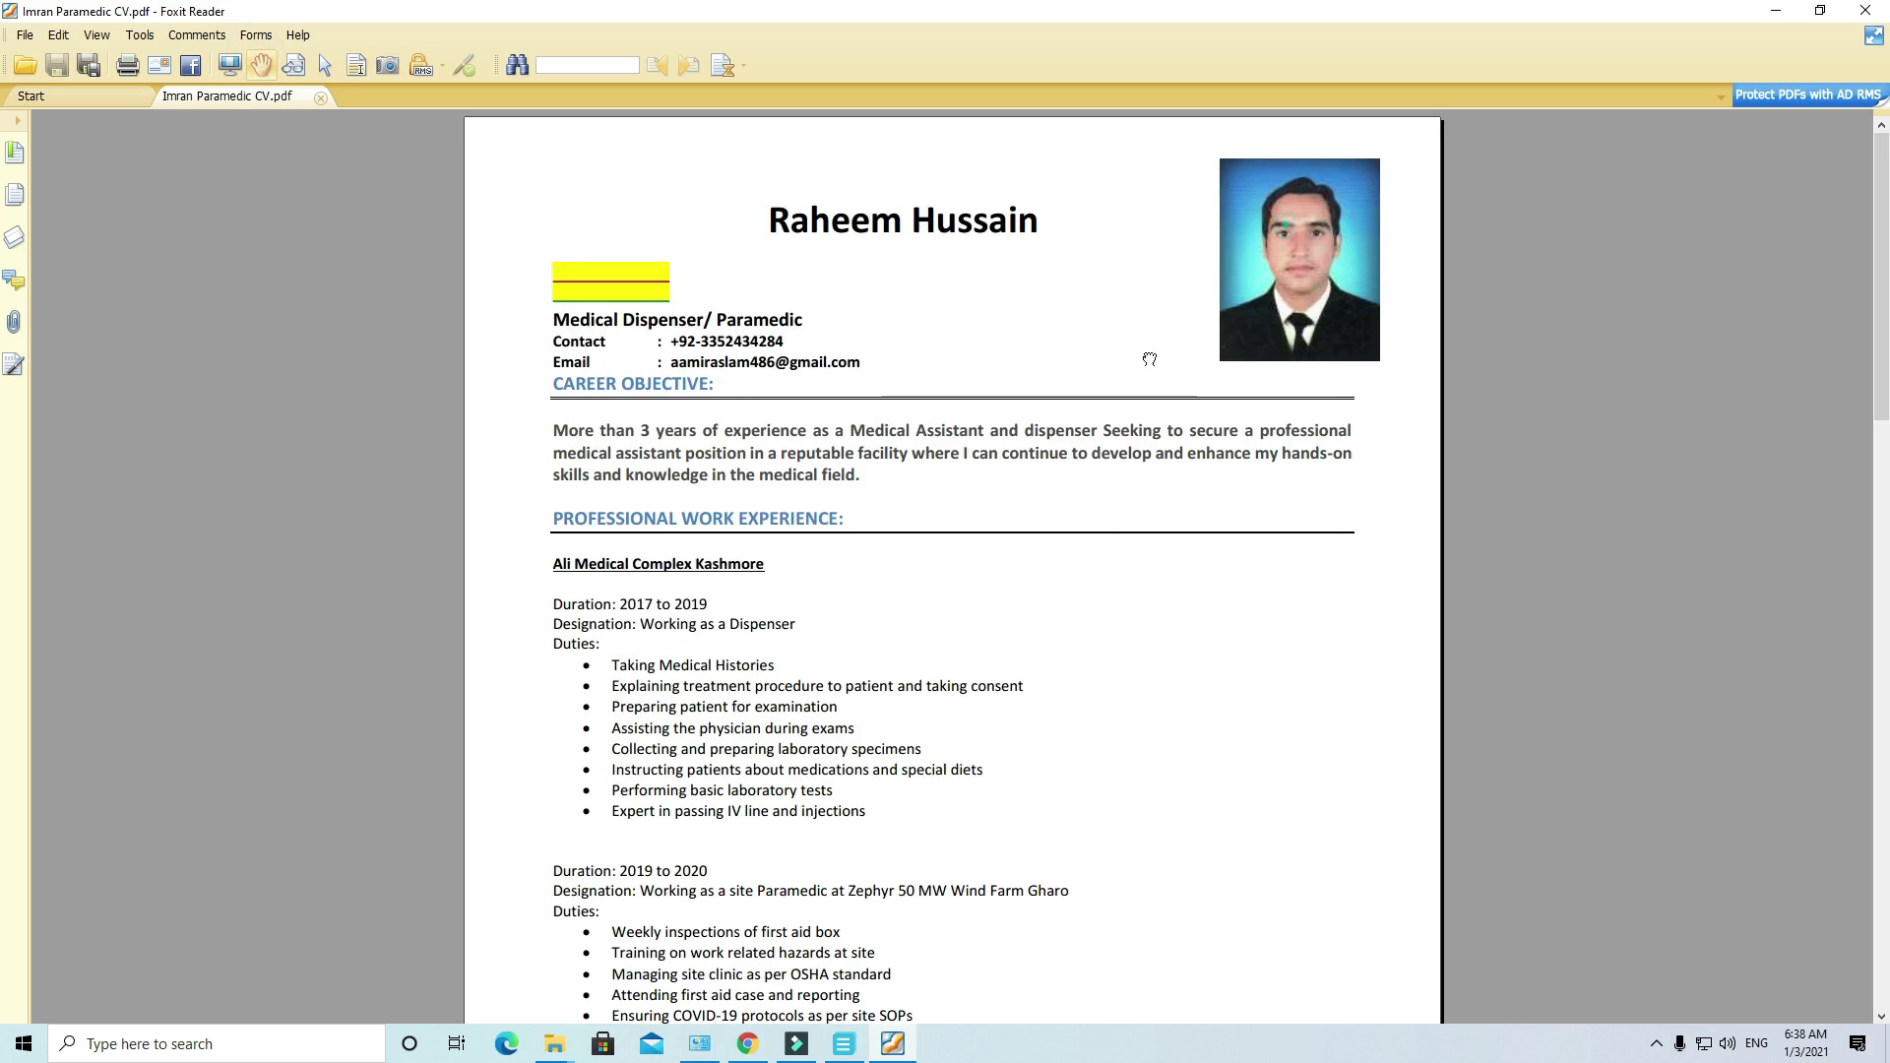
scroll(1060, 536, "down", 3)
scroll(1060, 536, "down", 1)
key("alt+F4")
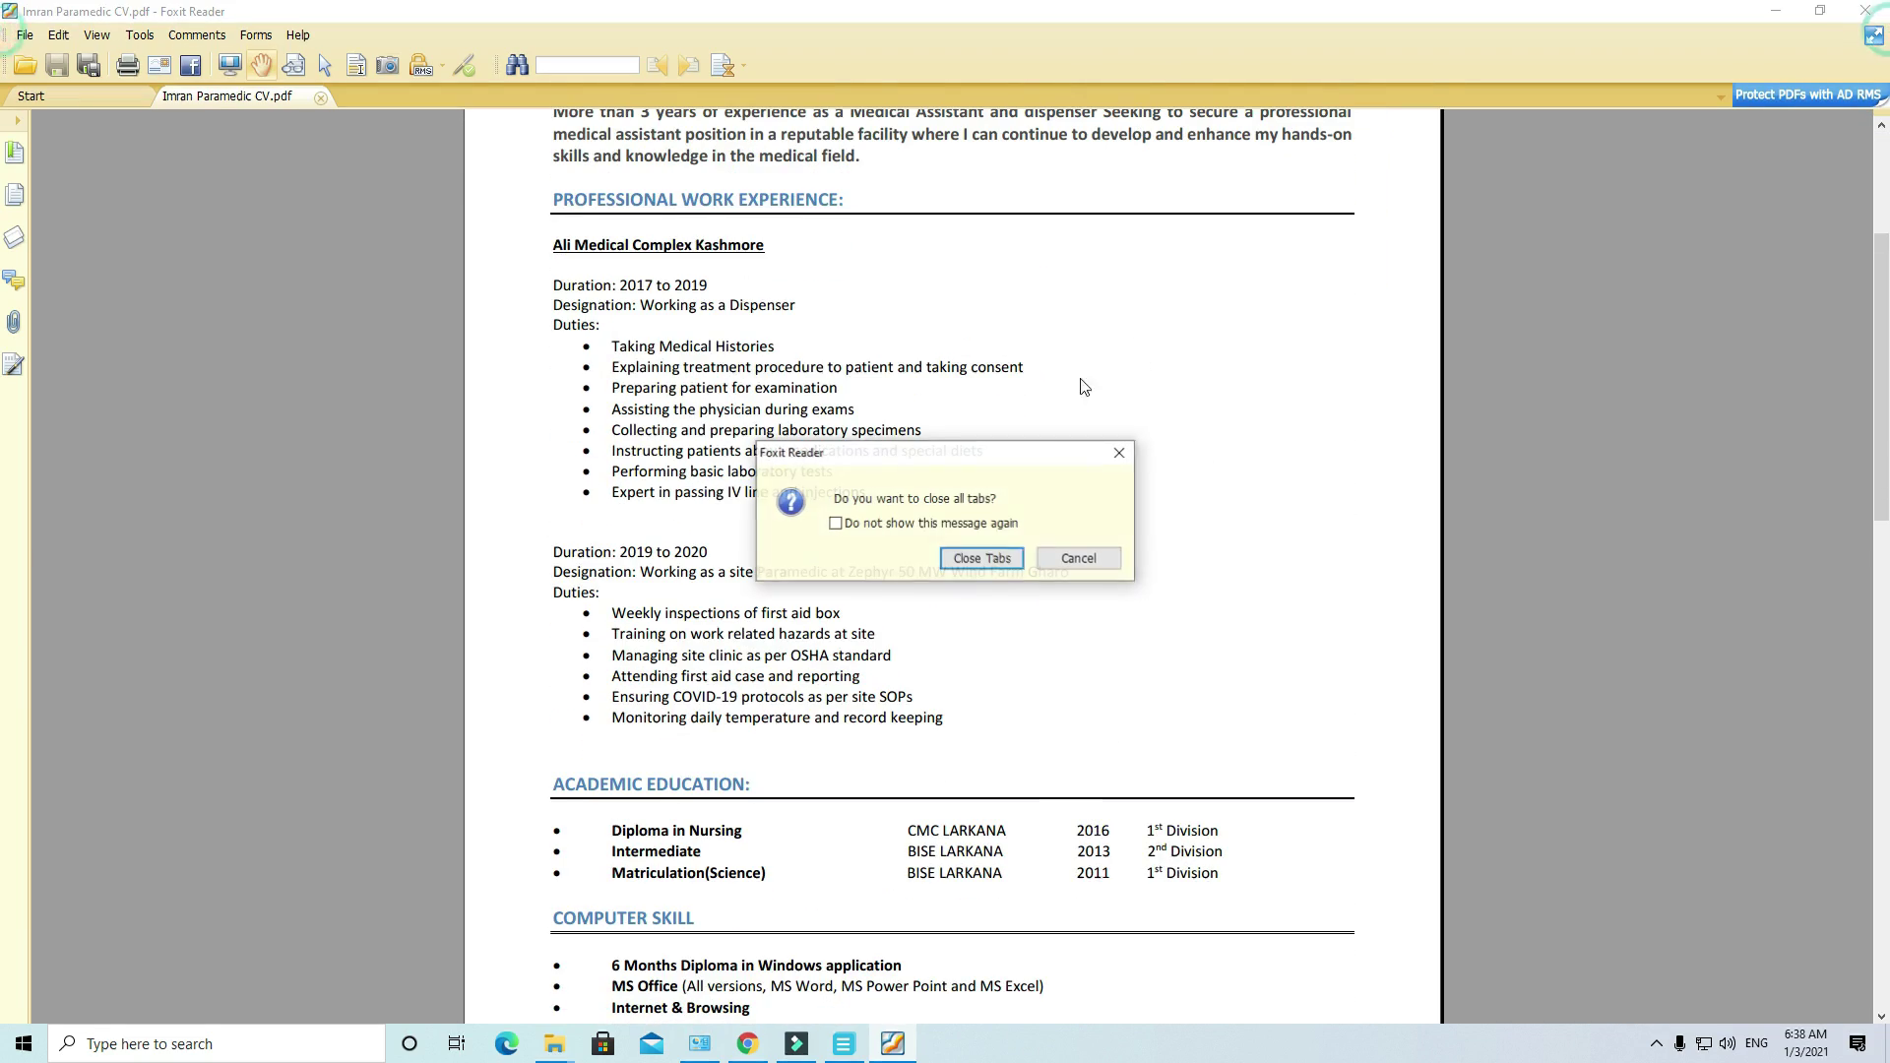
left_click(985, 559)
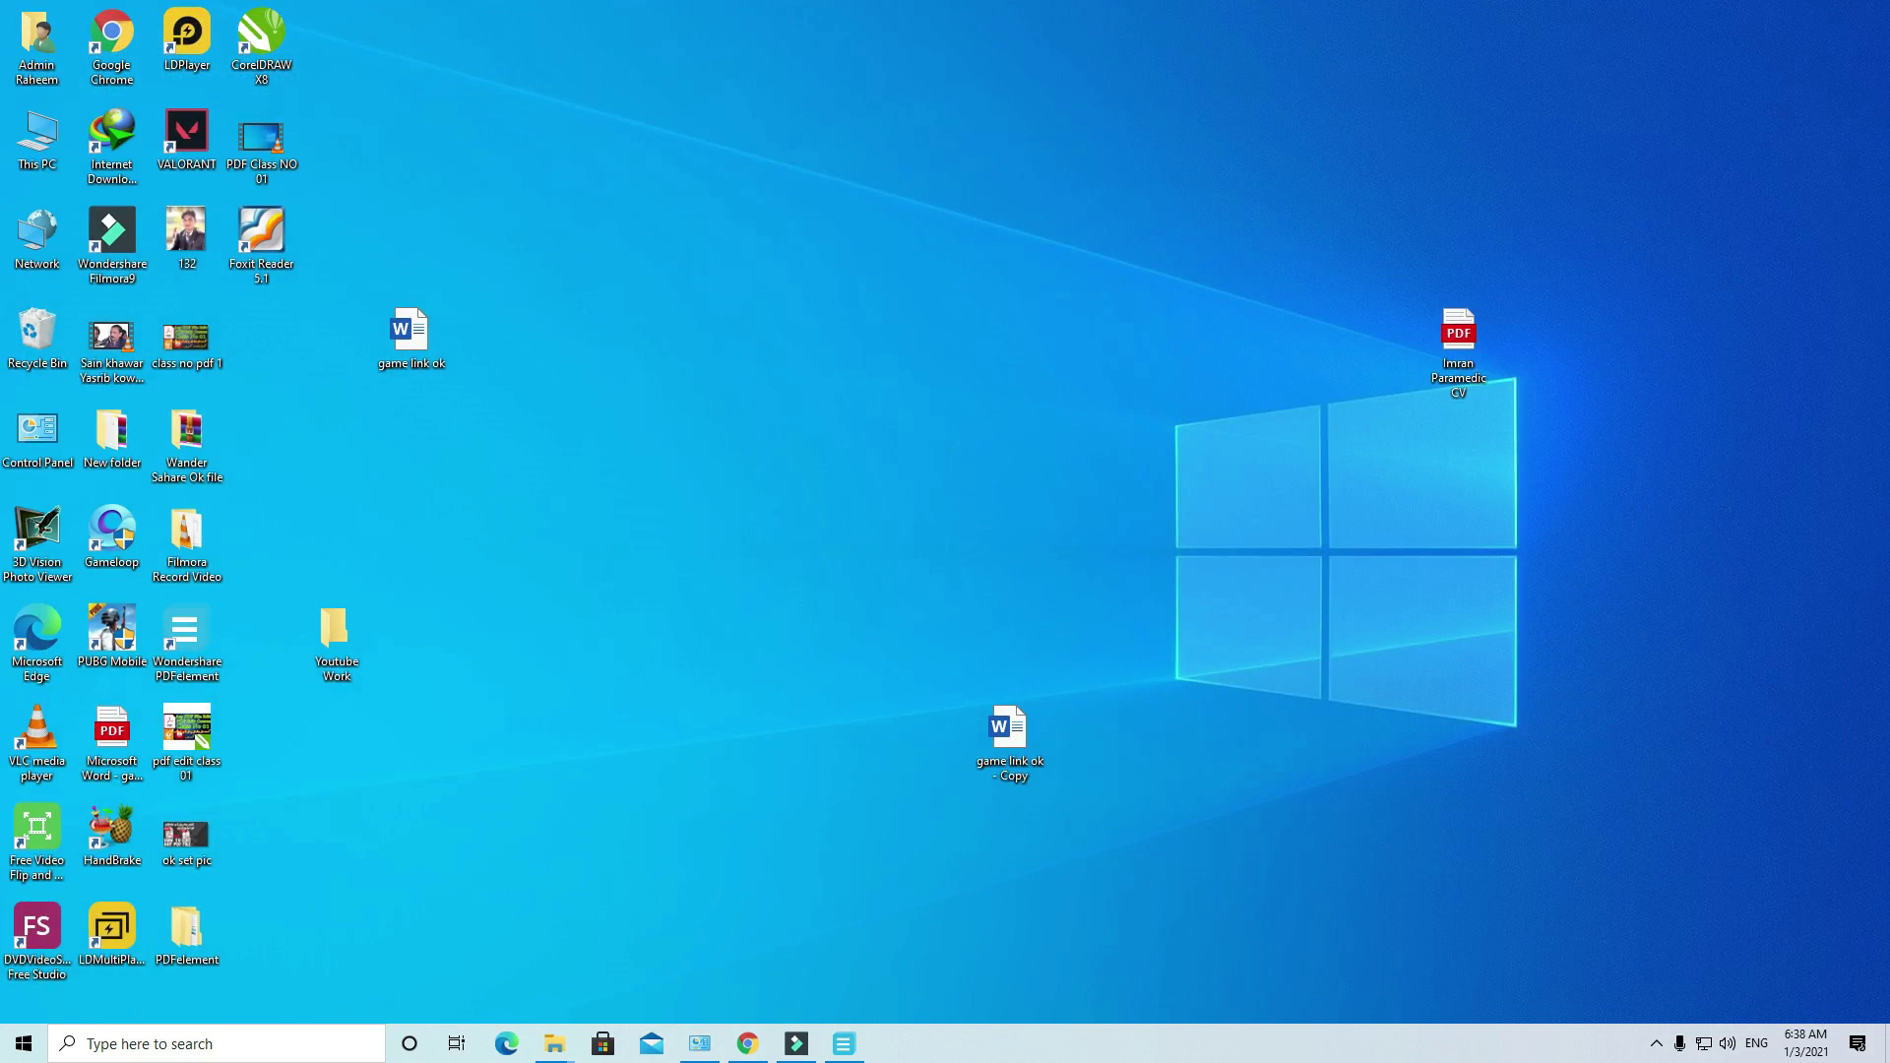
Step: Restore PDFelement with the paramedic CV and scroll down to page 2 and back to the top
left_click(852, 1051)
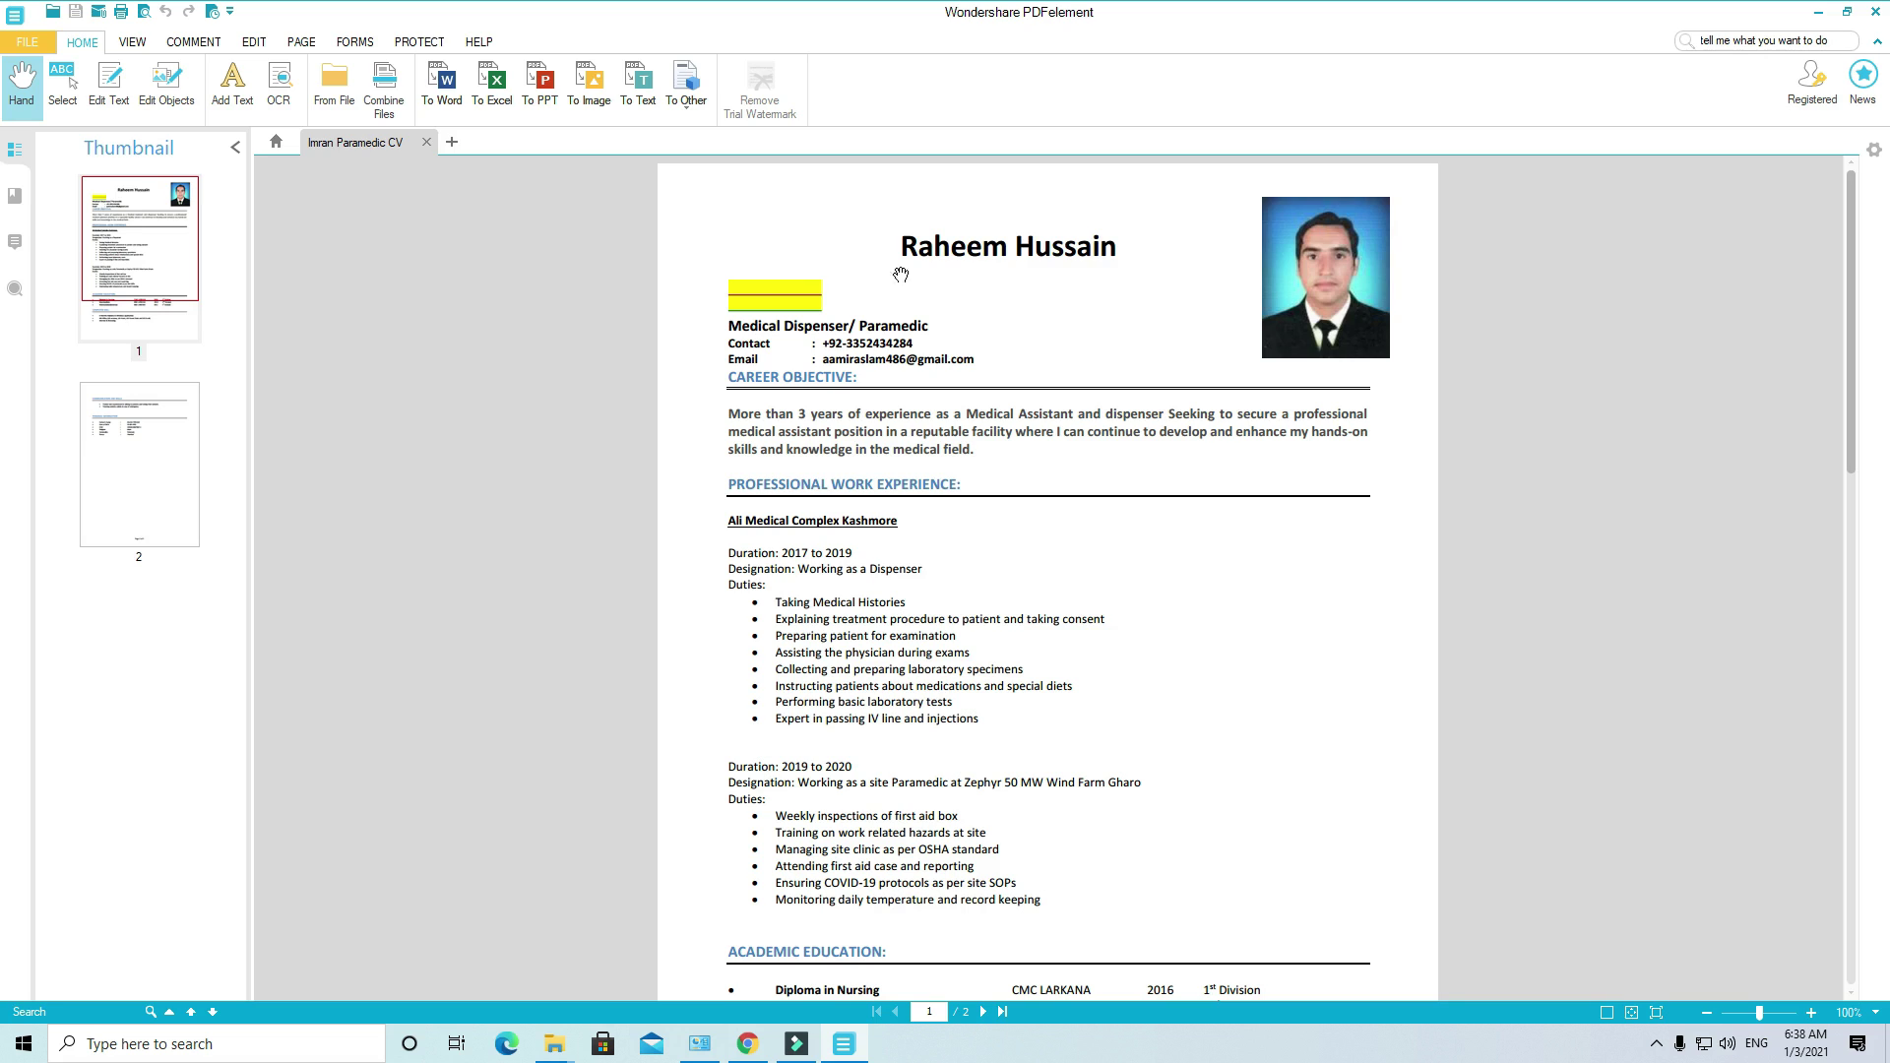
left_click(939, 235)
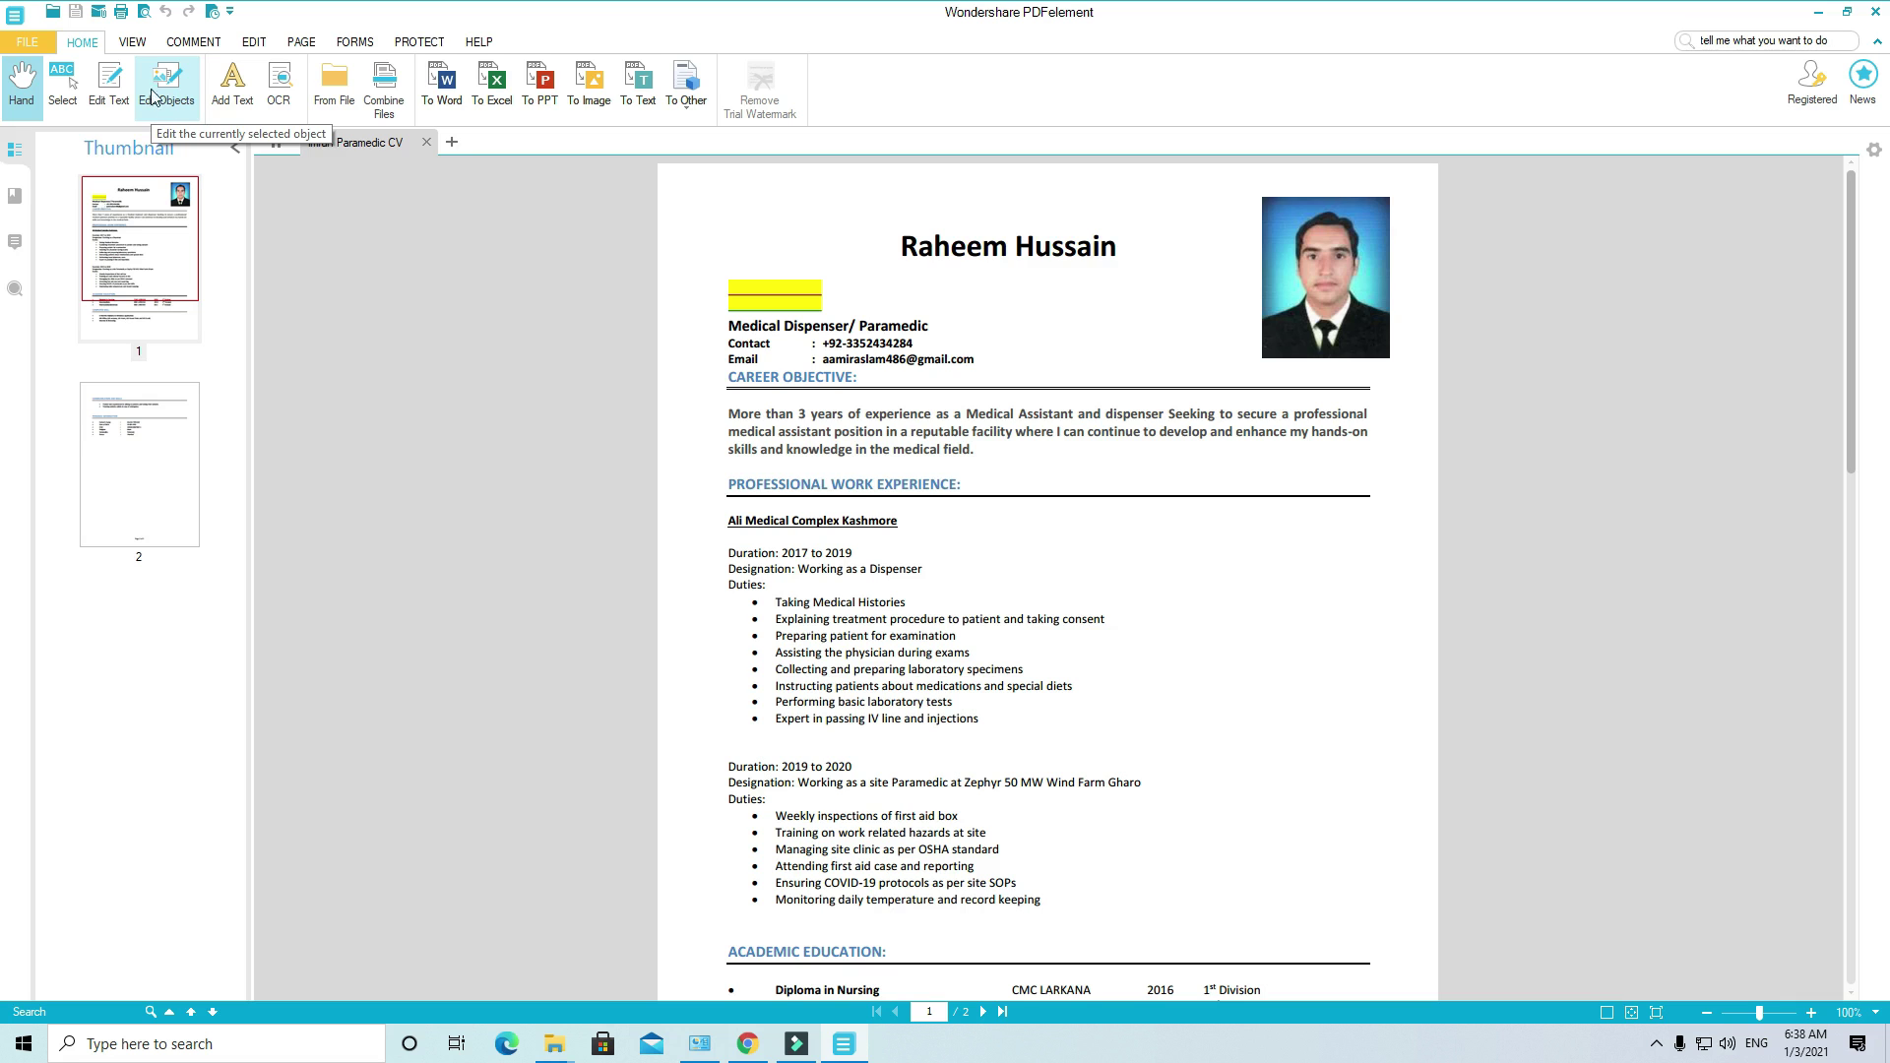
left_click(26, 87)
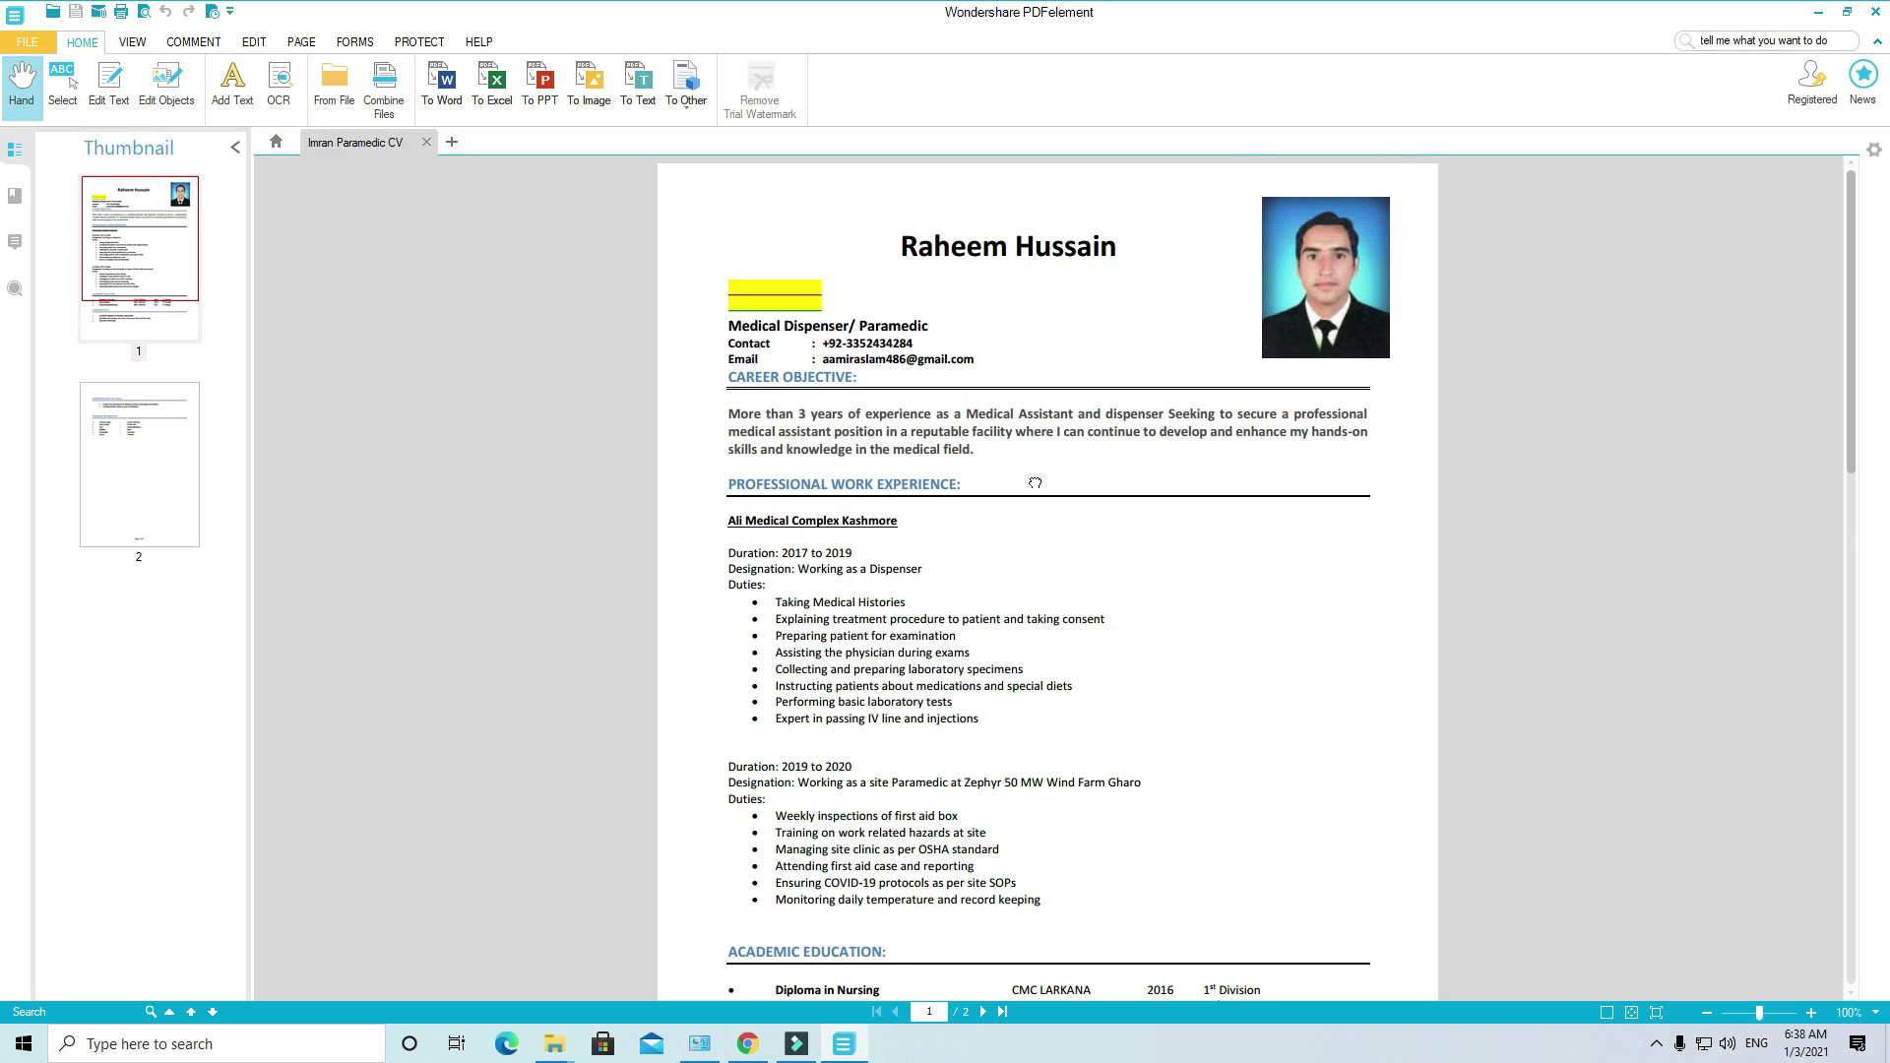
scroll(1051, 719, "down", 2)
scroll(1051, 720, "down", 10)
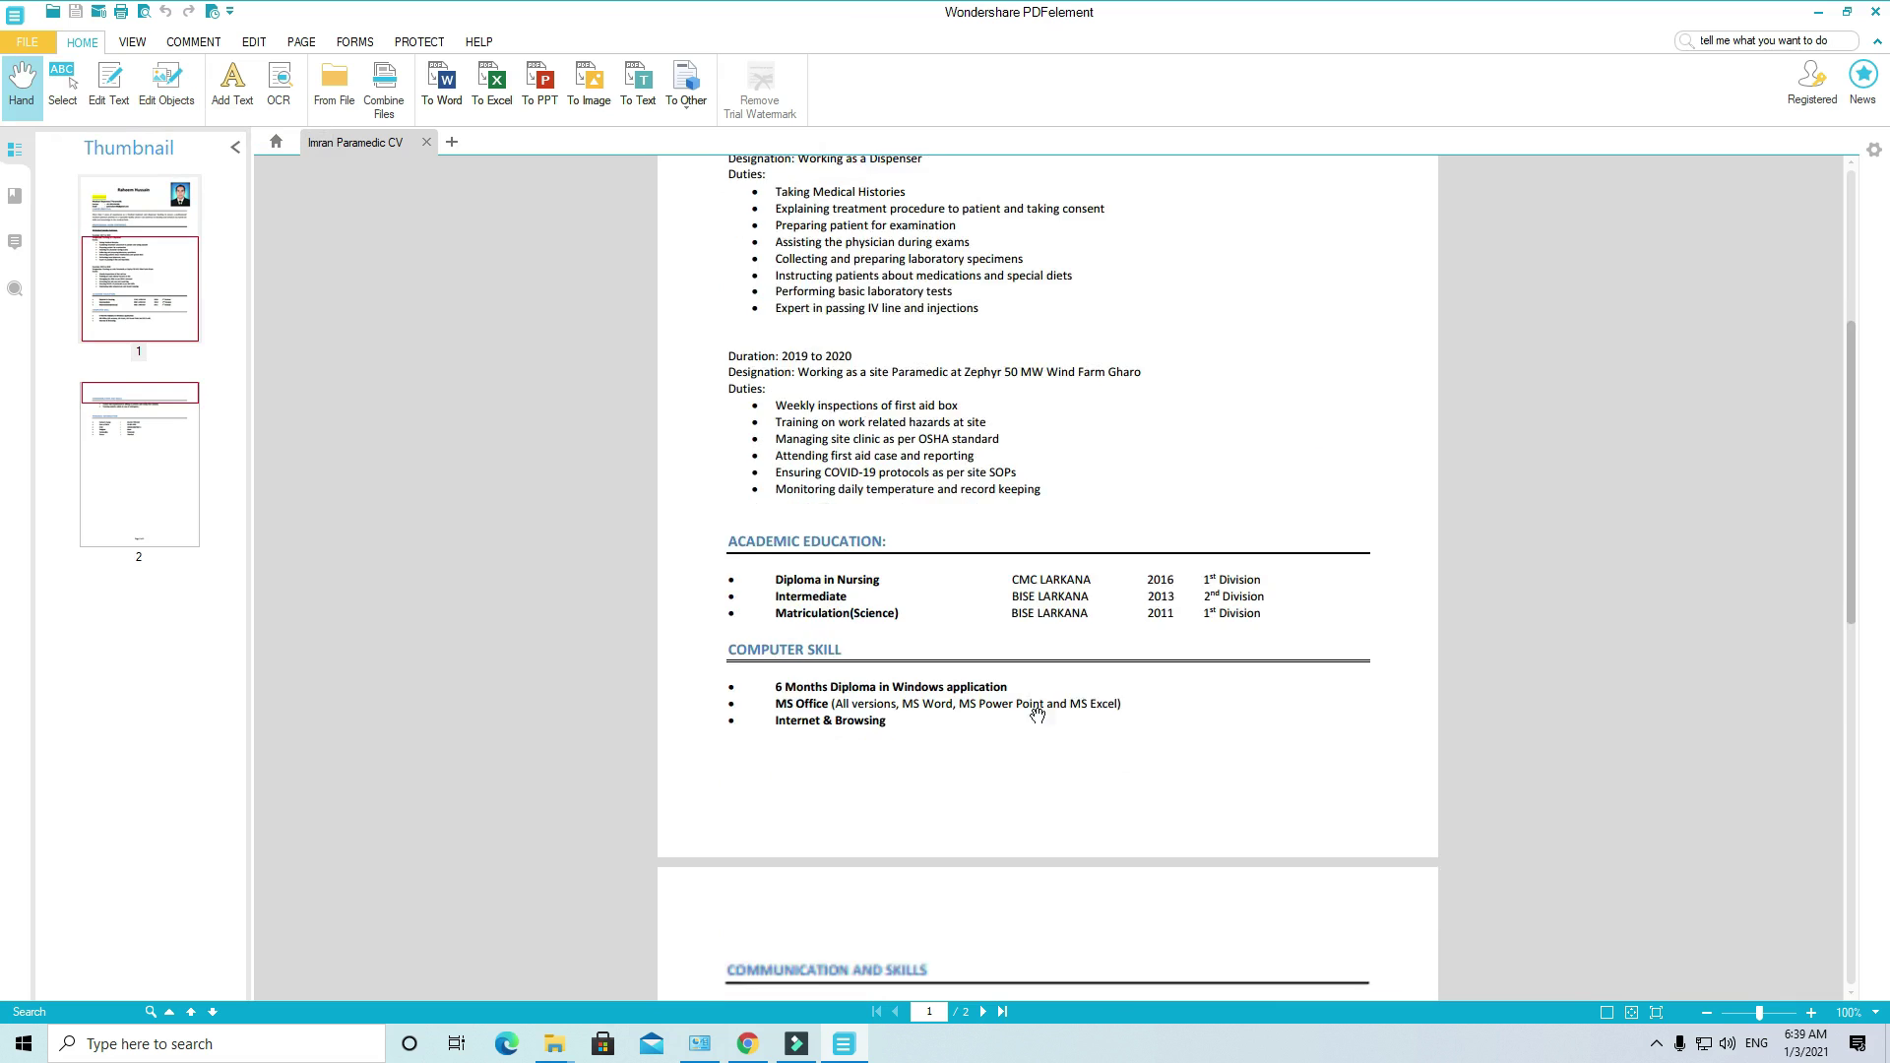
scroll(1093, 856, "up", 6)
scroll(1113, 443, "up", 5)
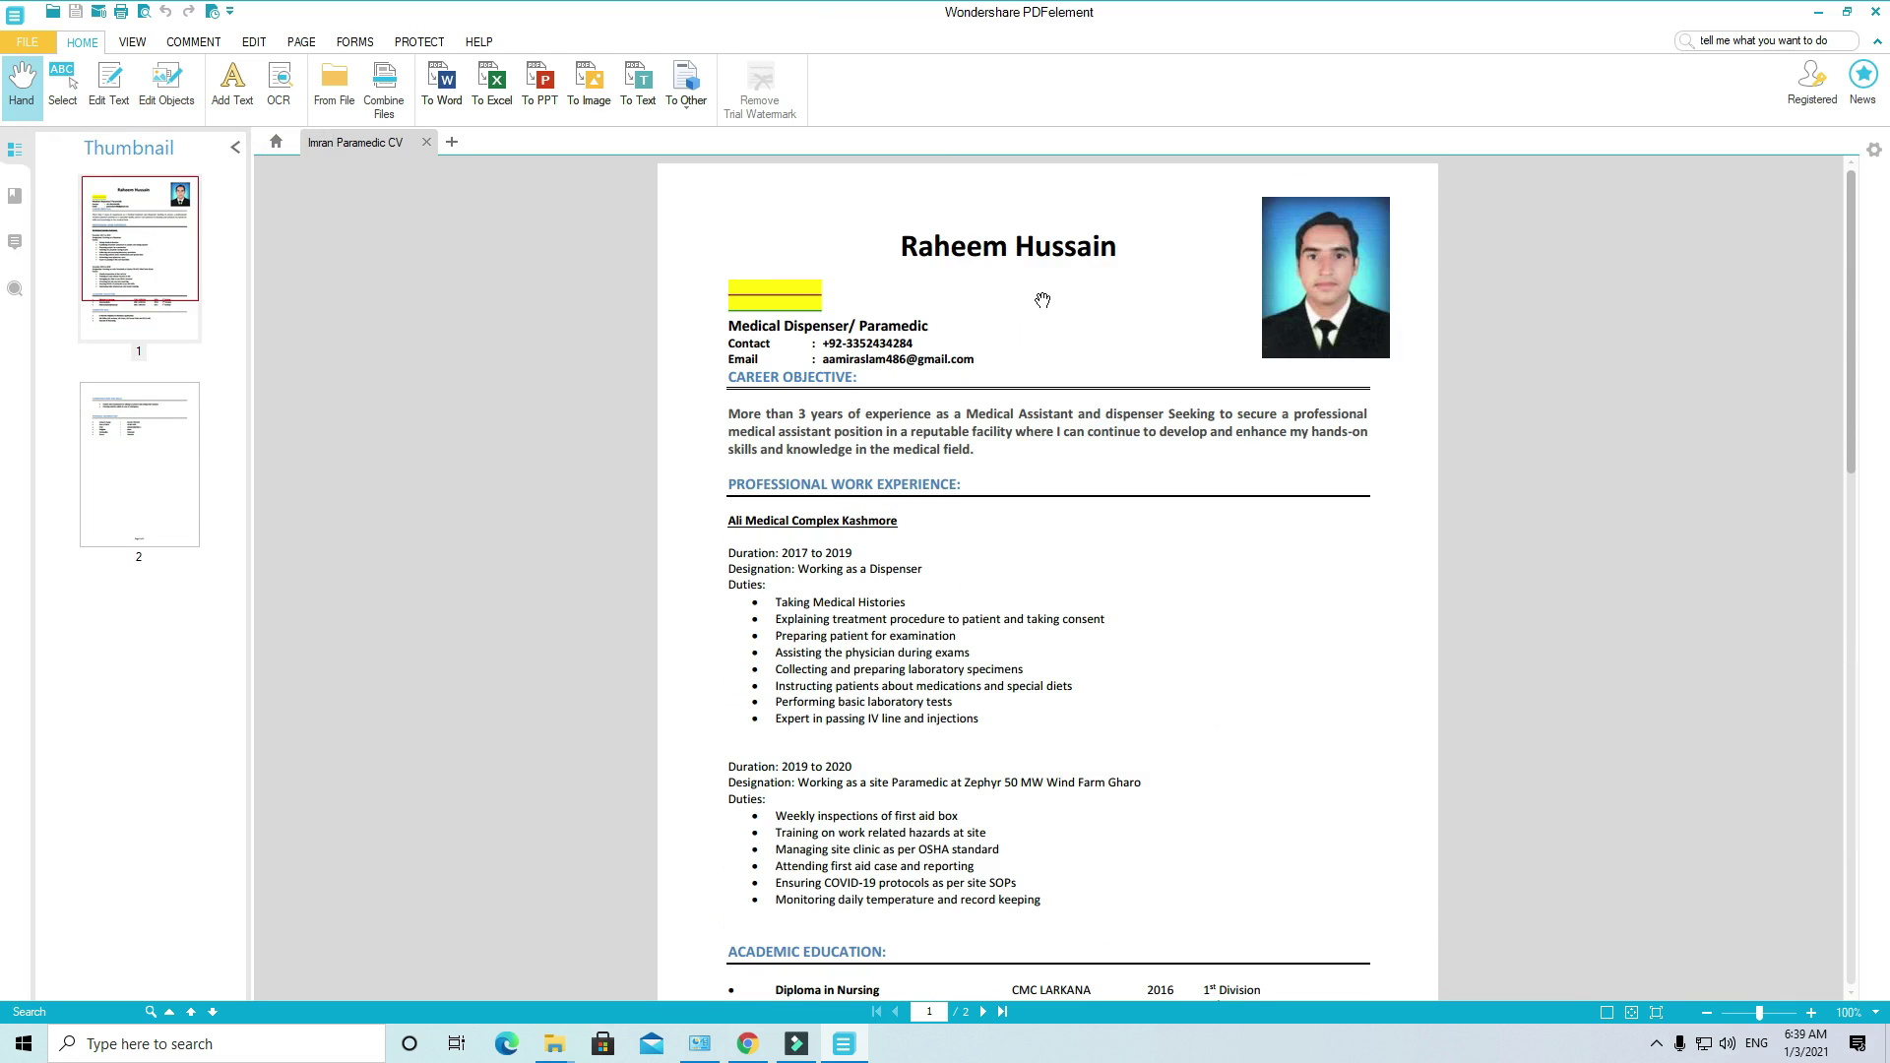
Step: Select the yellow highlight block under the name heading and delete it
left_click(788, 301)
left_click(815, 299)
left_click(817, 299)
left_click(787, 290)
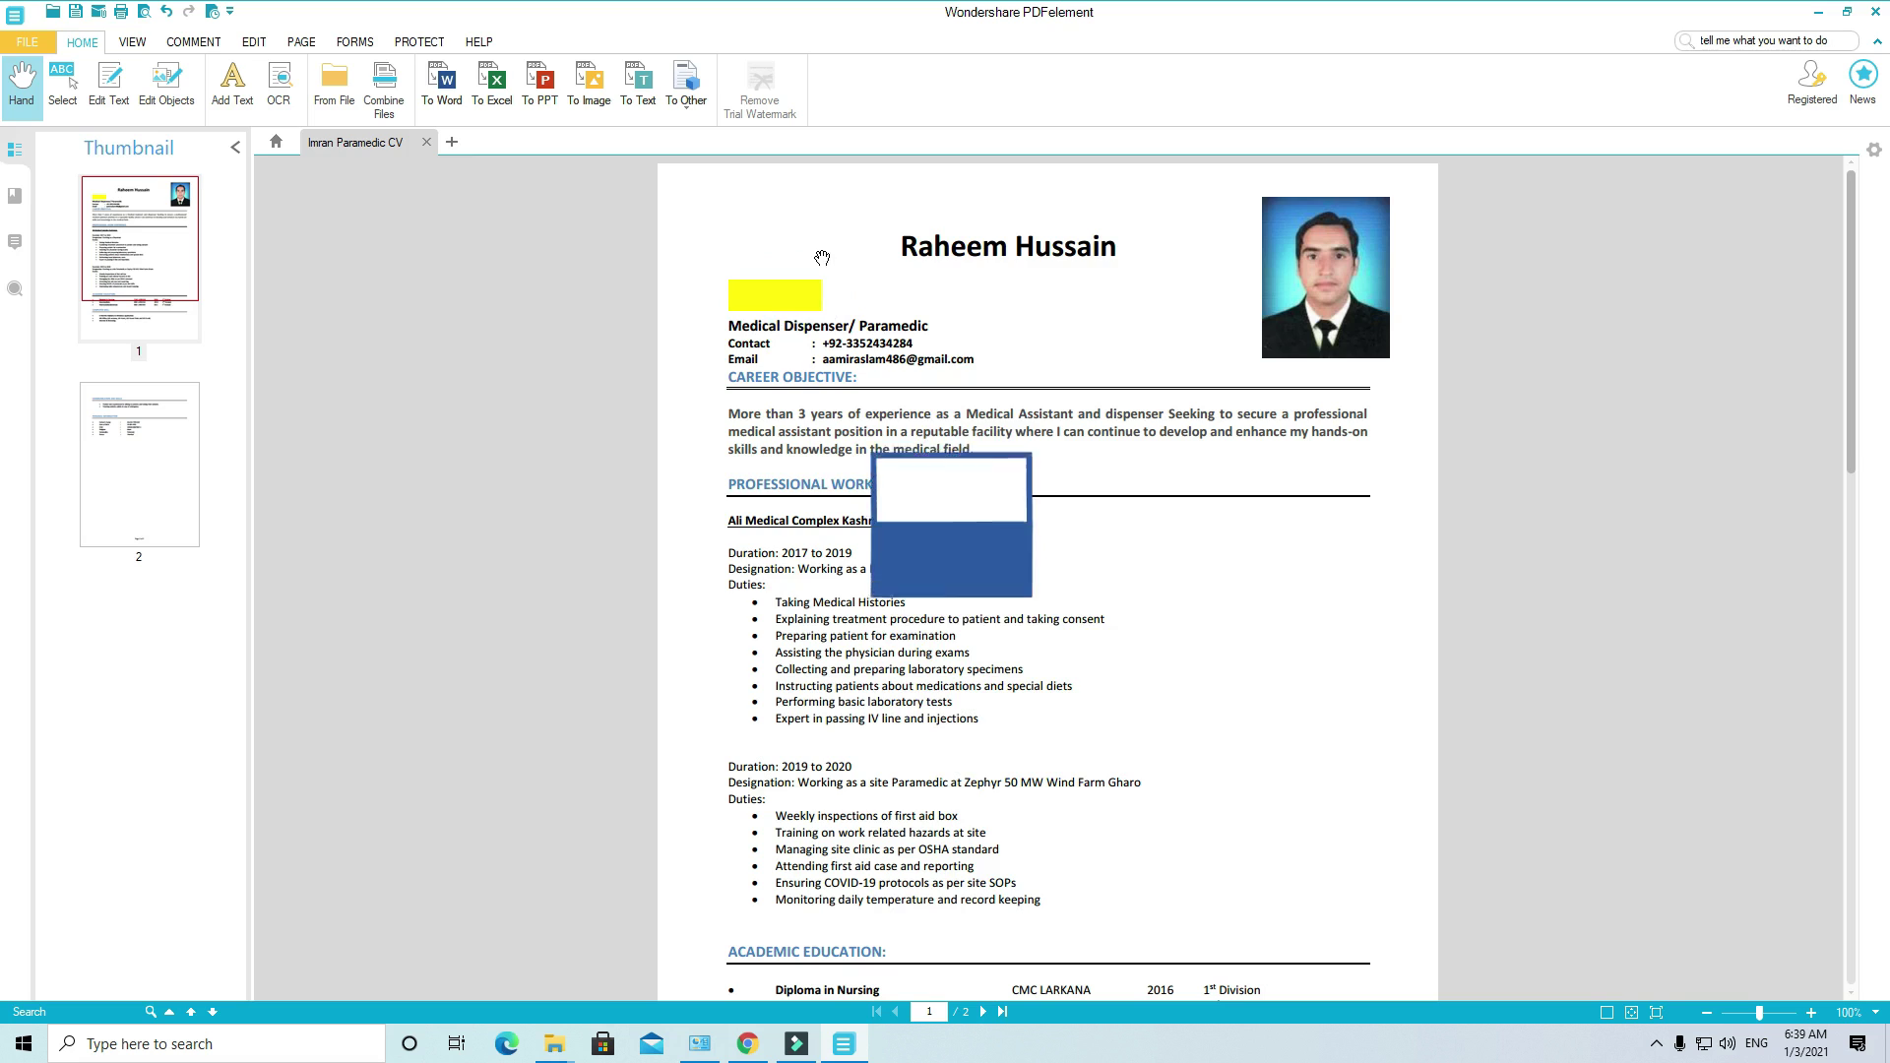
left_click(771, 305)
key("Delete")
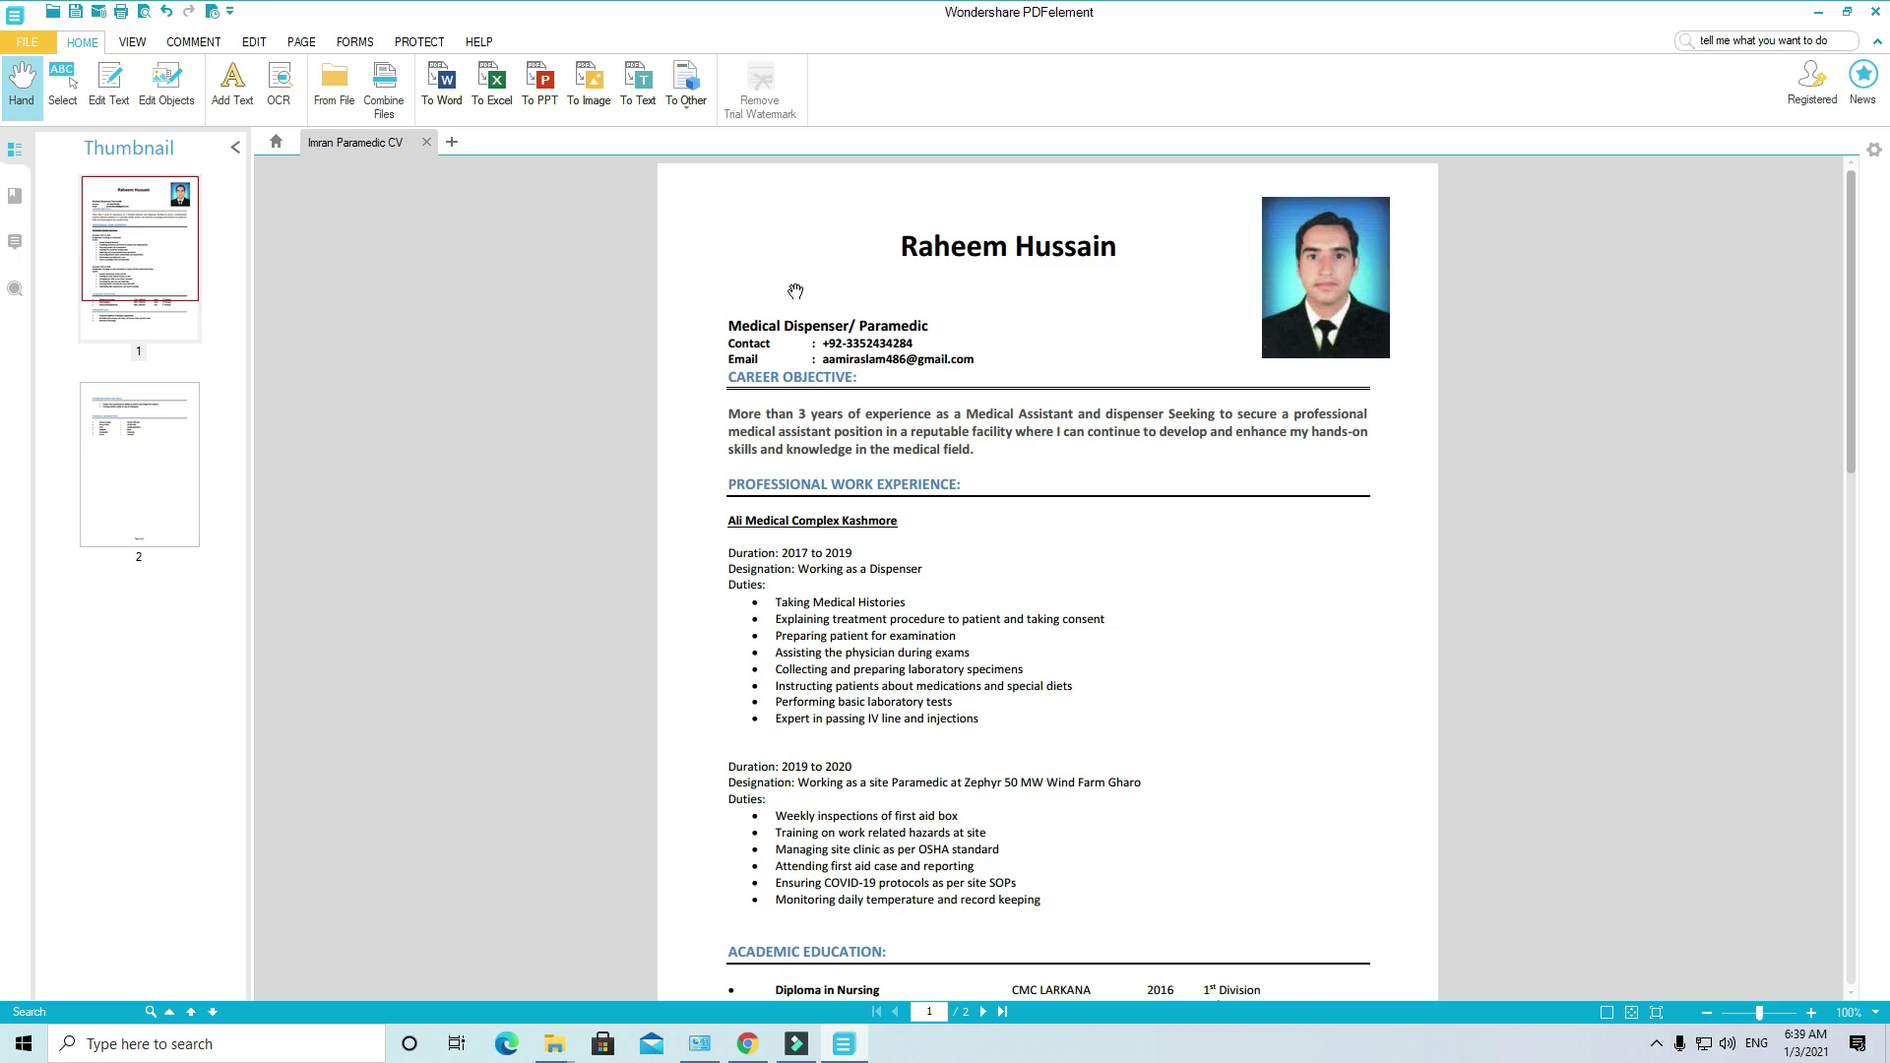
Step: Select the name heading text, apply a yellow highlight to it, and copy that highlight
left_click(63, 87)
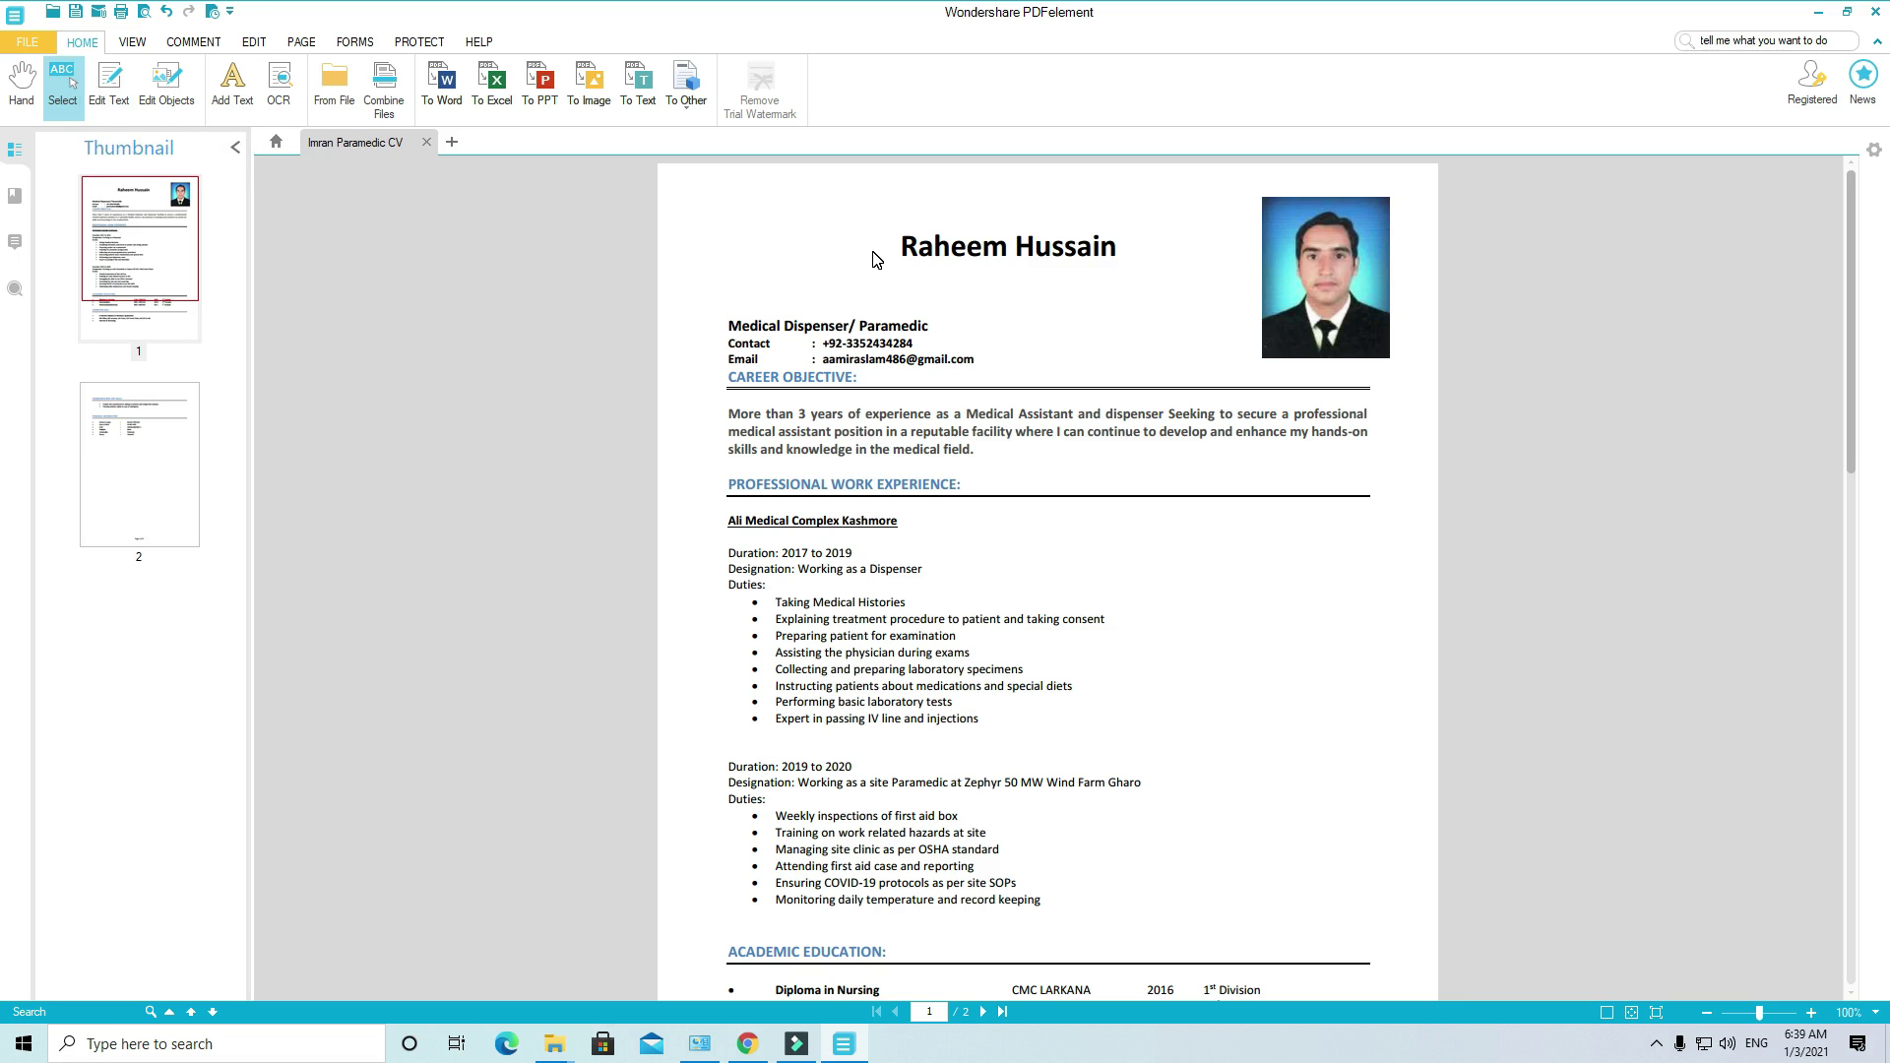
left_click_drag(870, 216, 1165, 284)
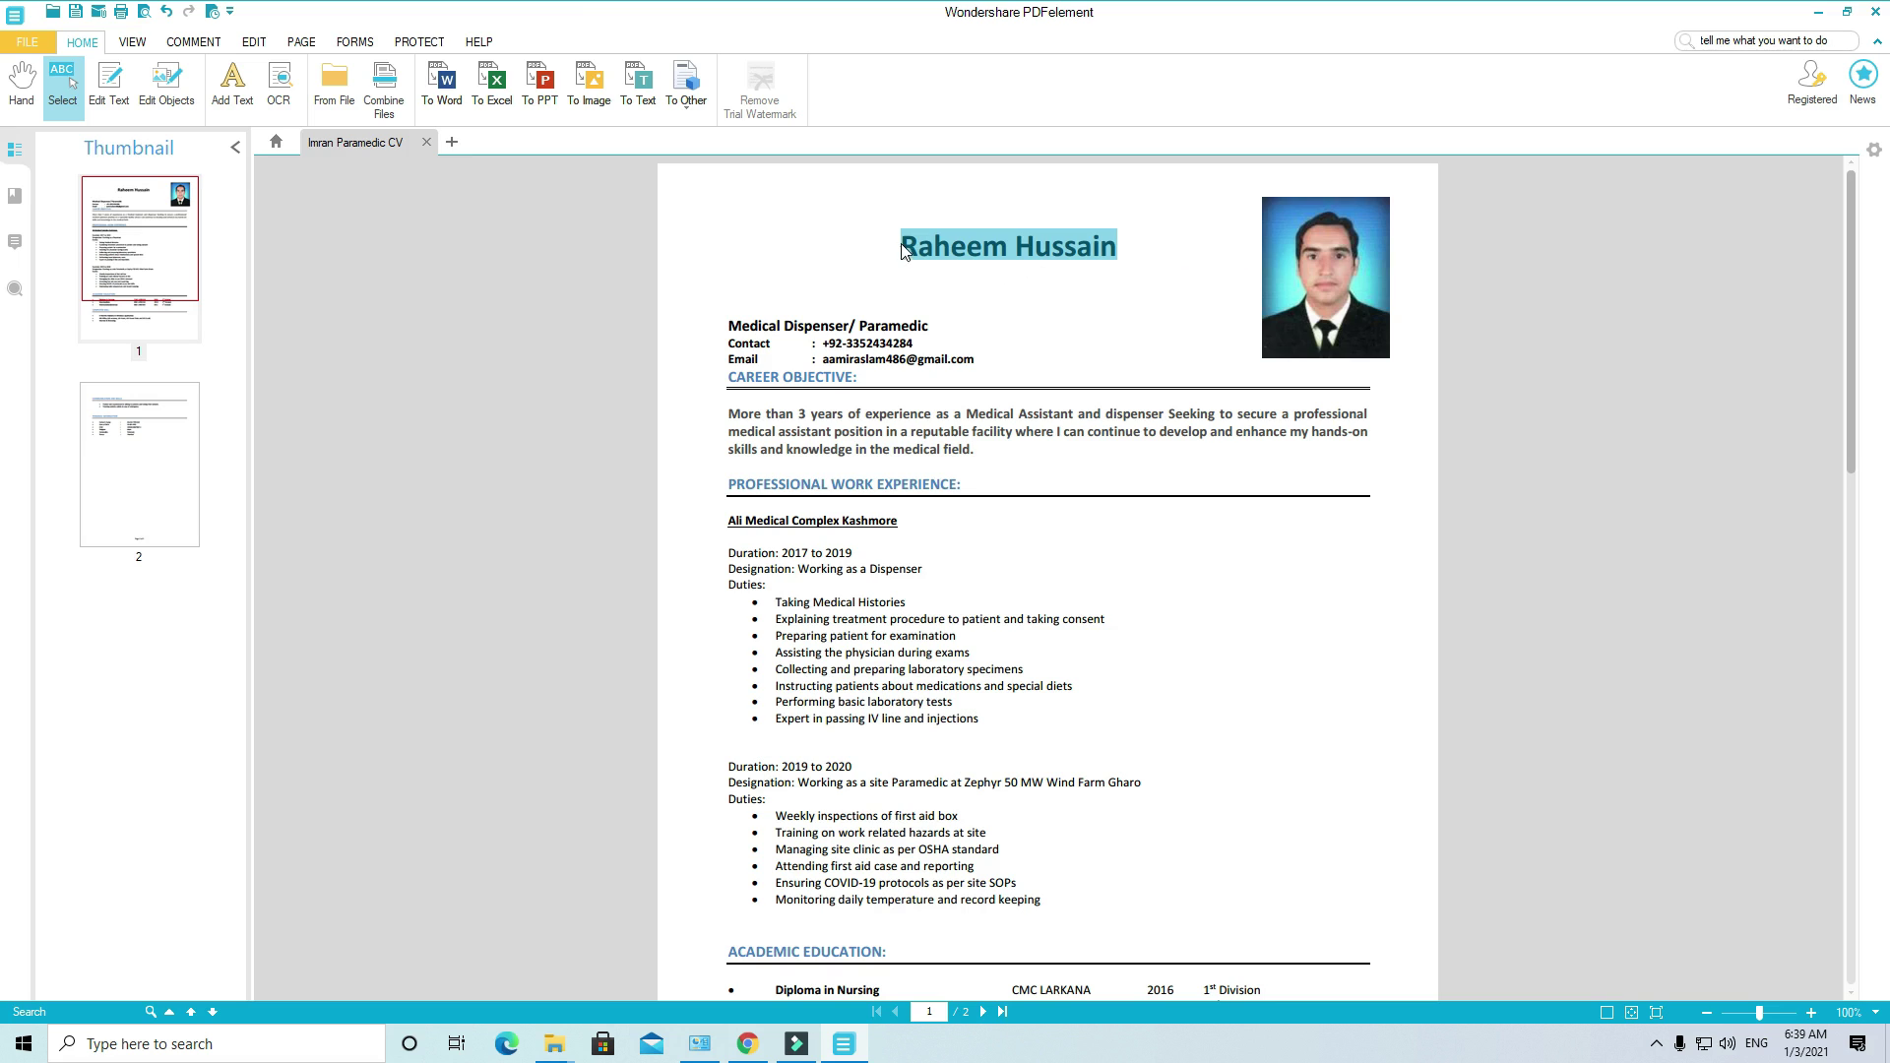
right_click(930, 236)
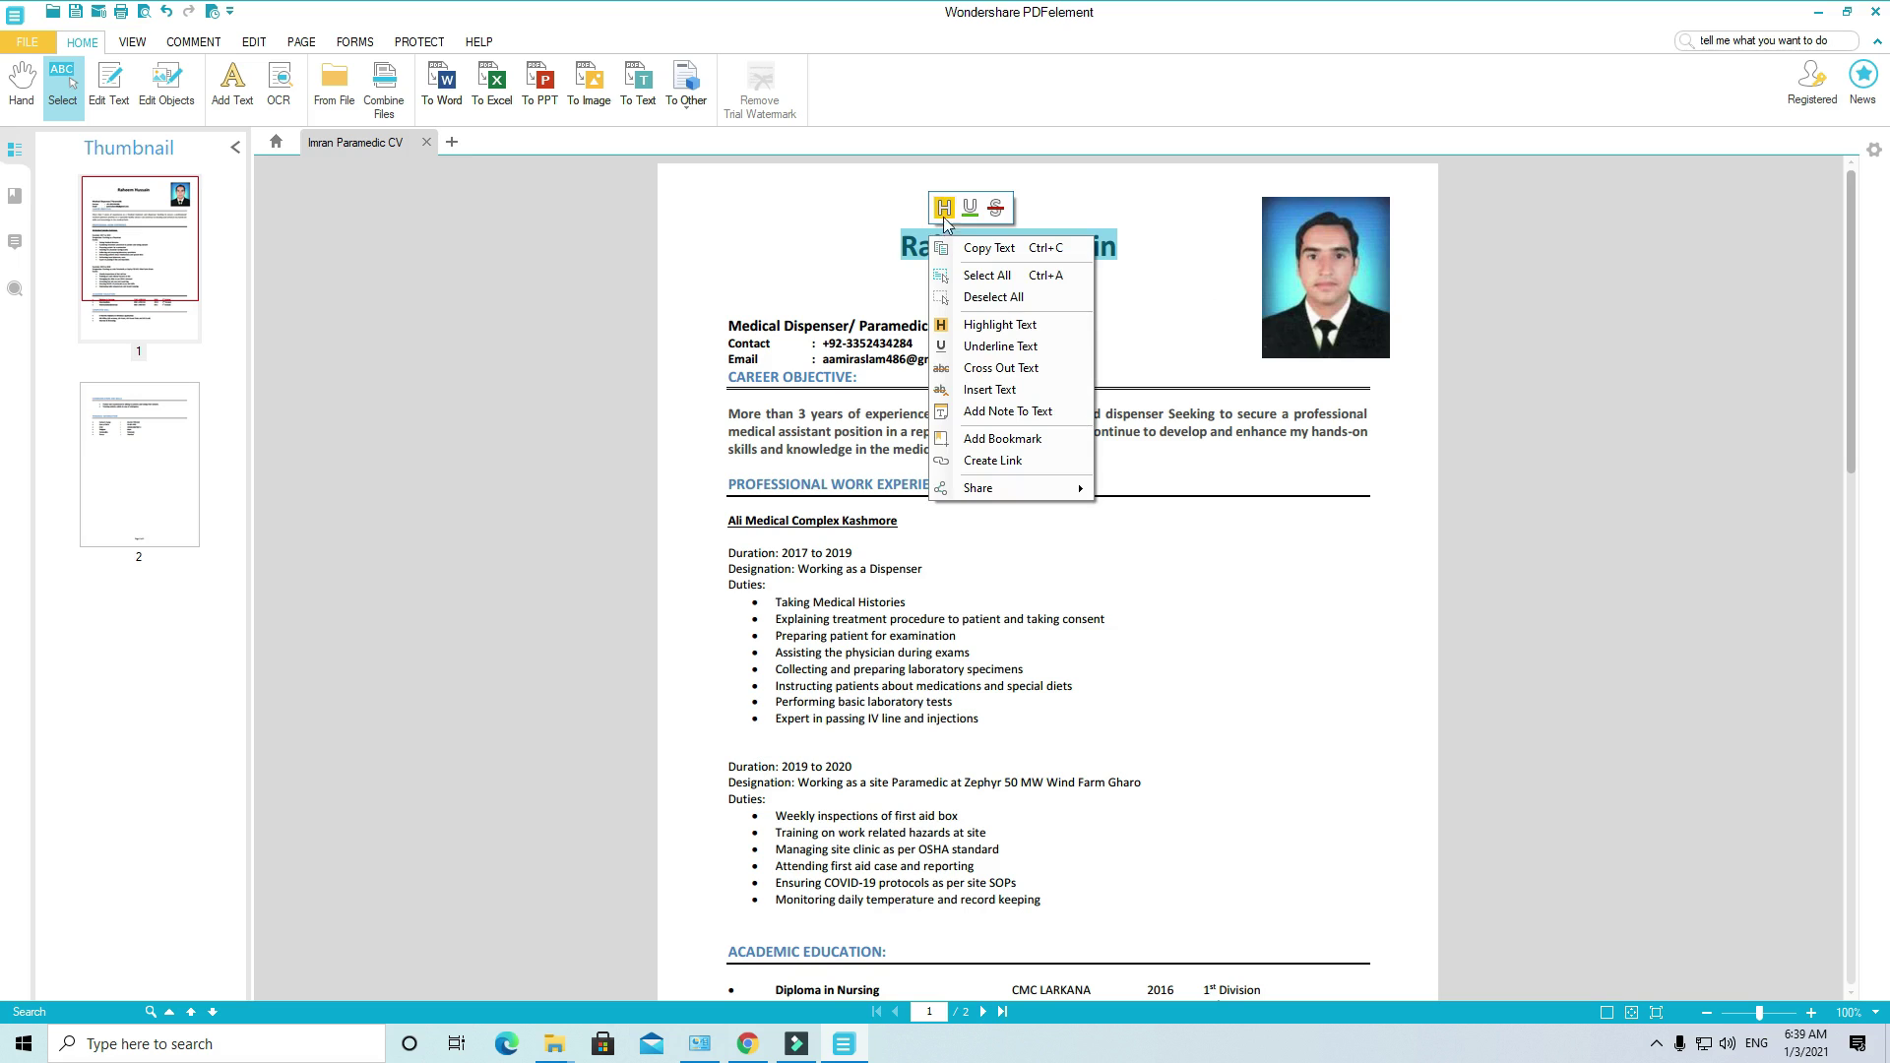
left_click(943, 208)
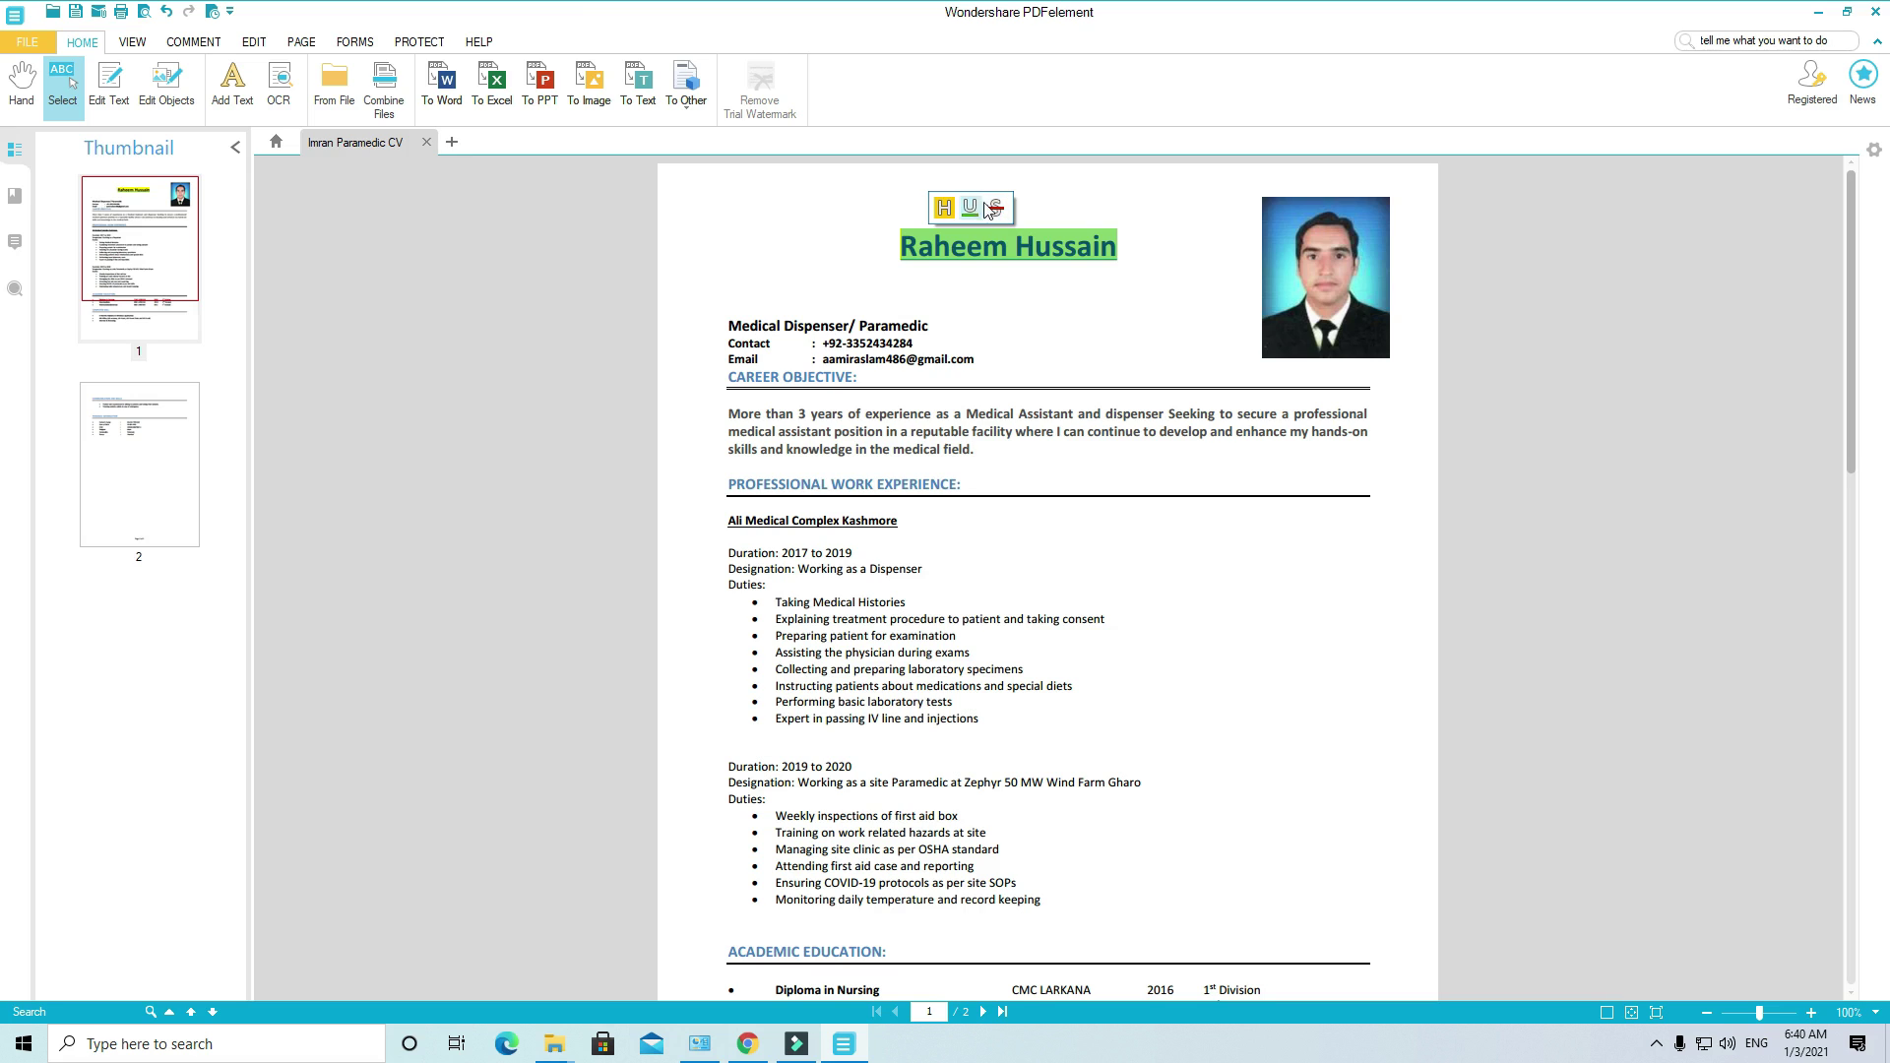
right_click(1036, 250)
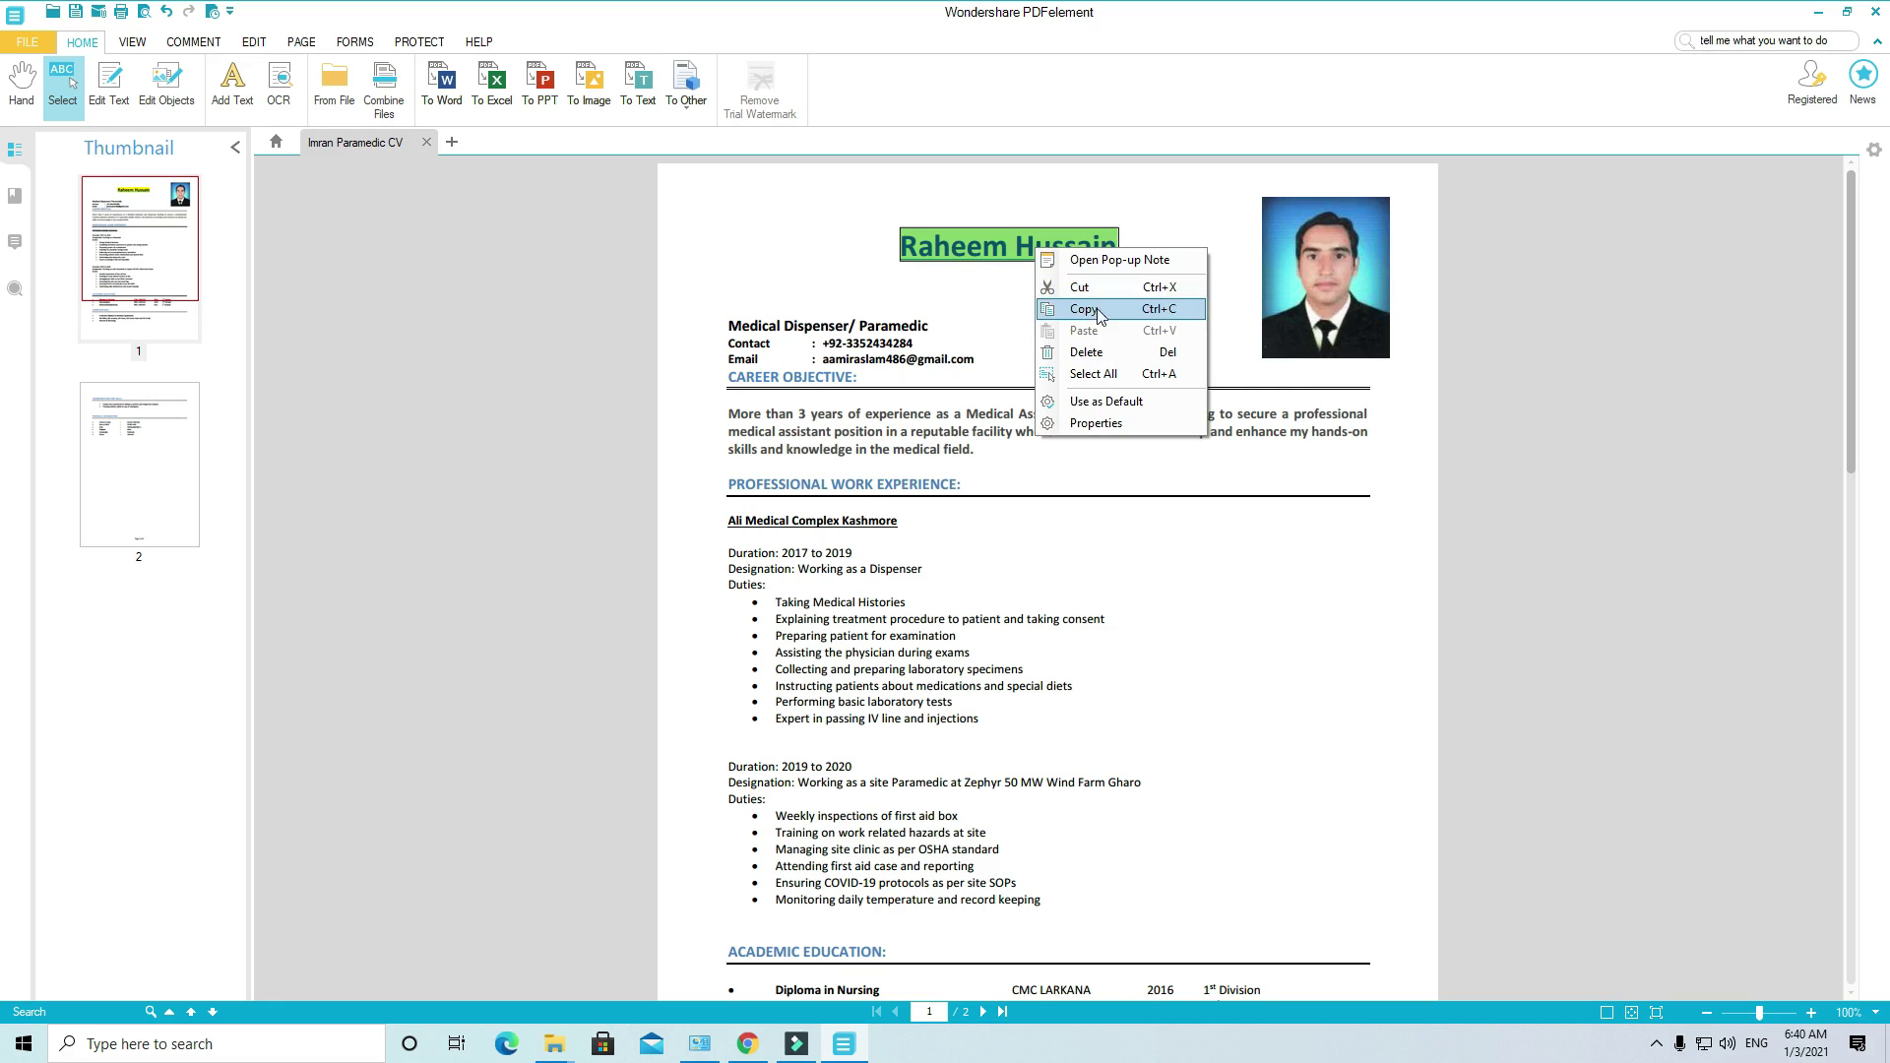
left_click(1025, 262)
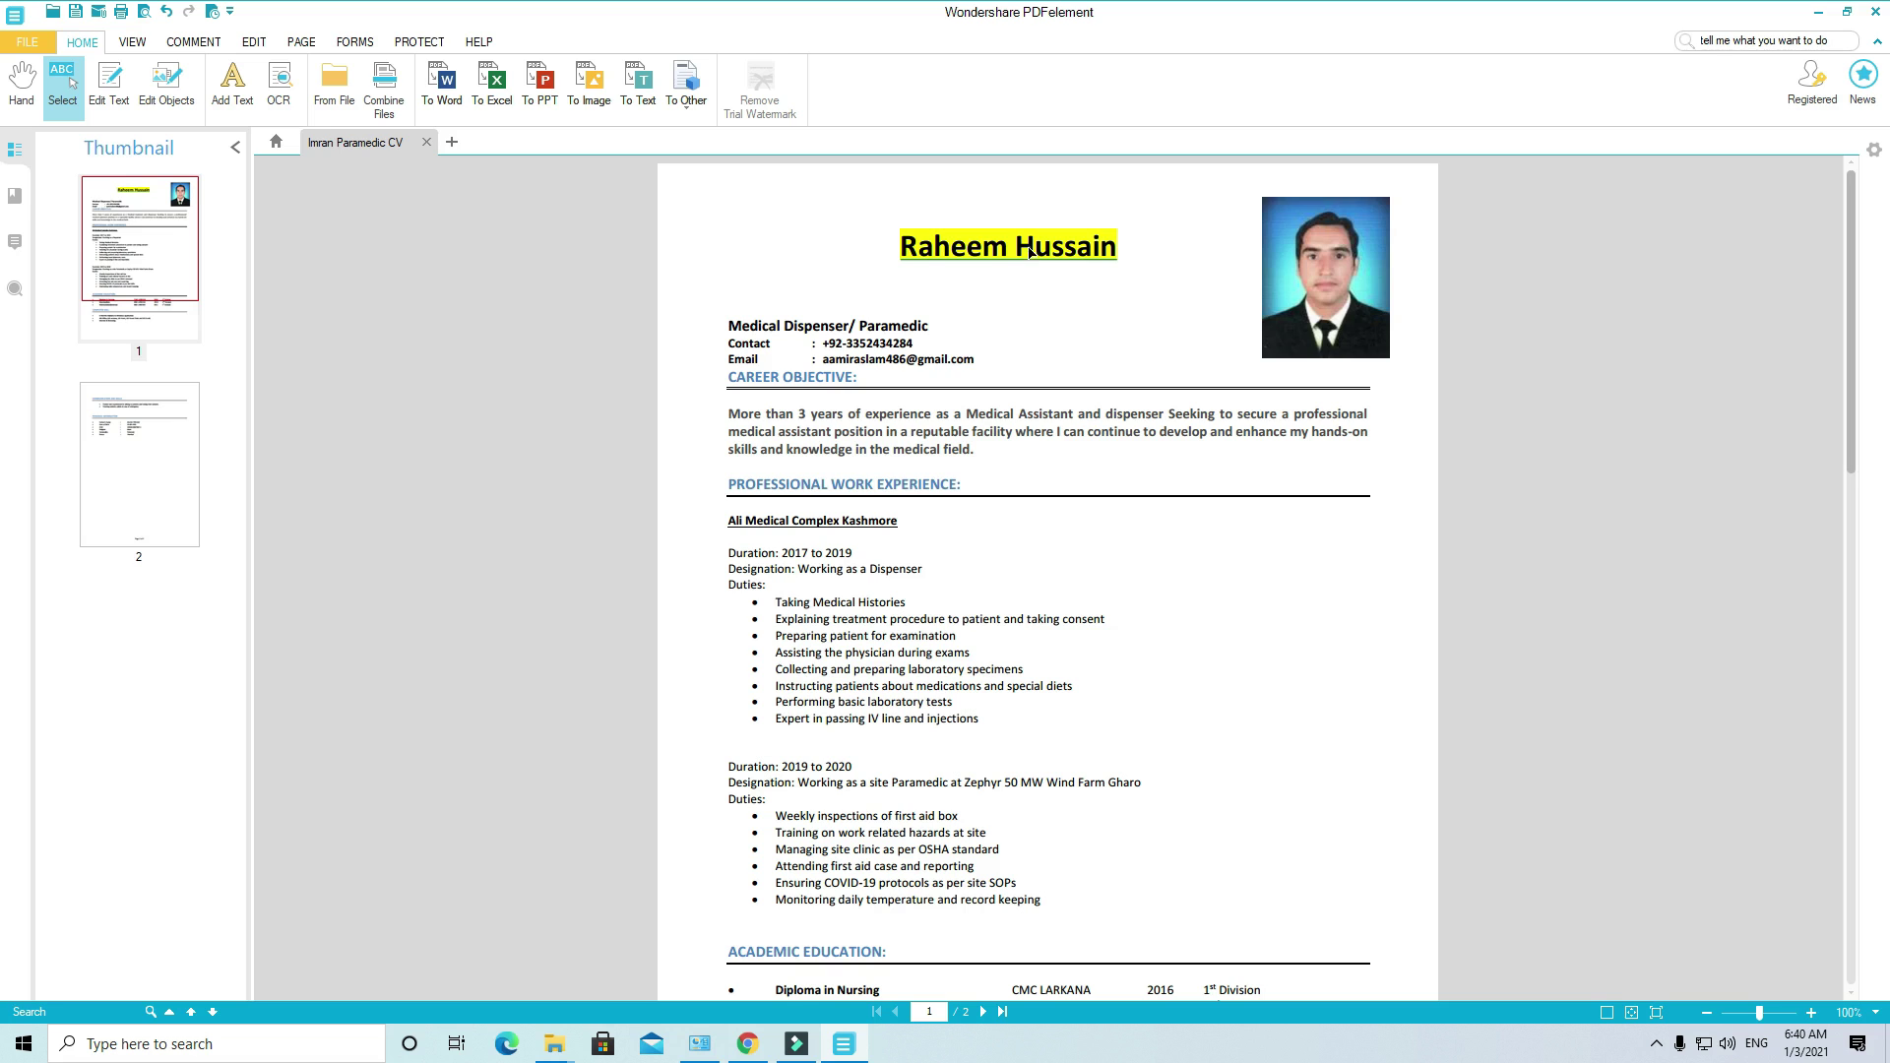
left_click(1026, 254)
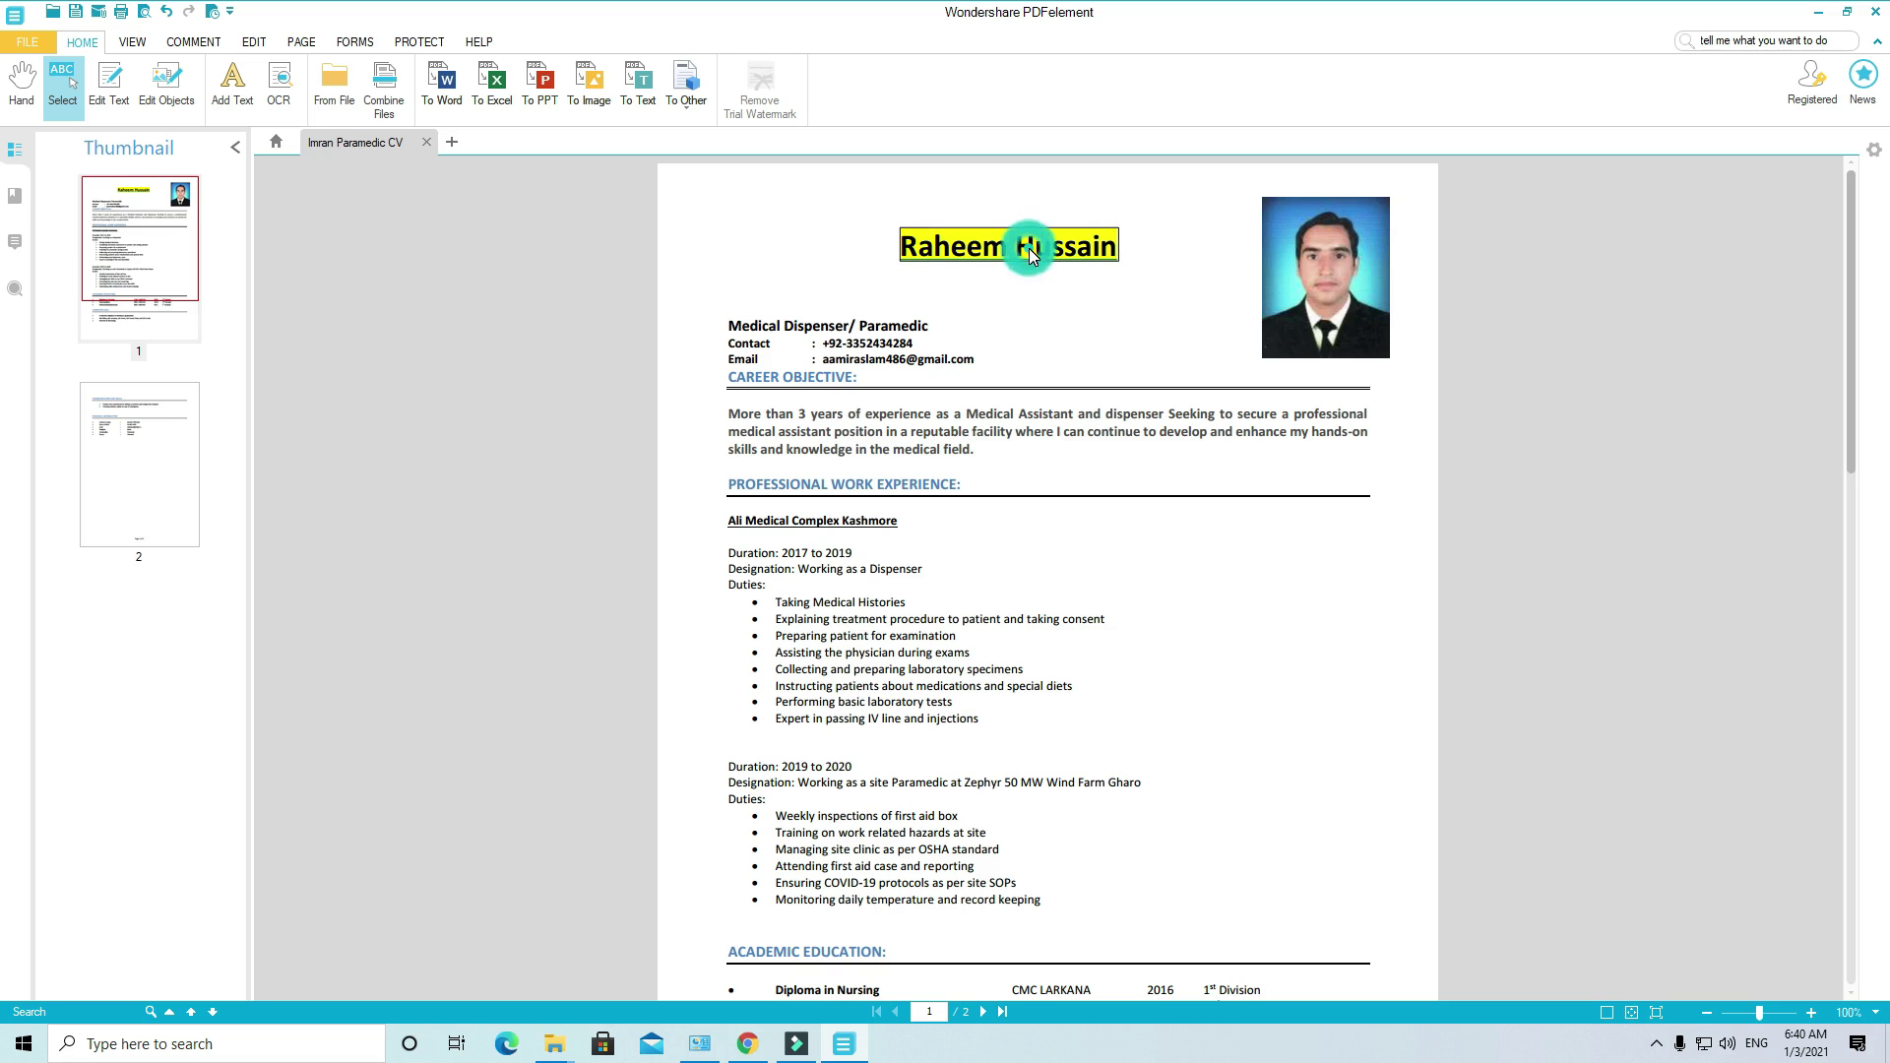
left_click(109, 84)
left_click(1103, 246)
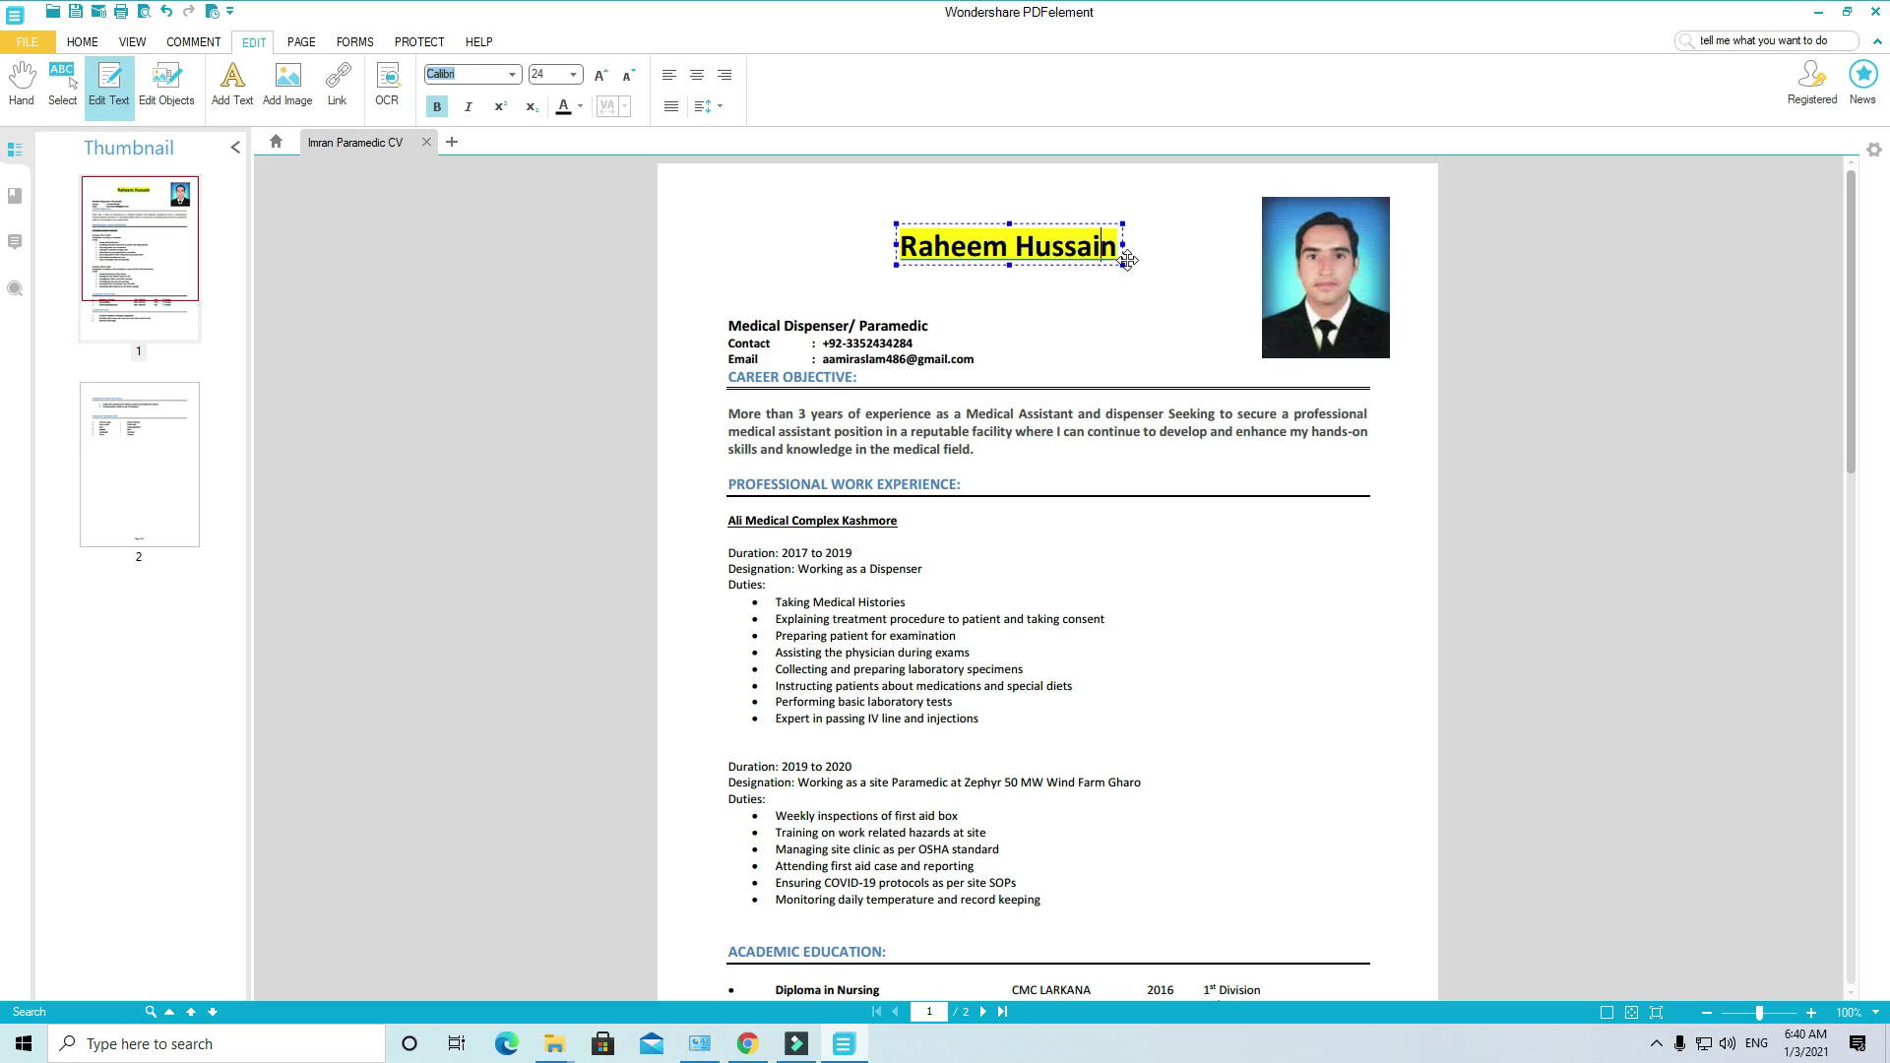
key("ctrl+a")
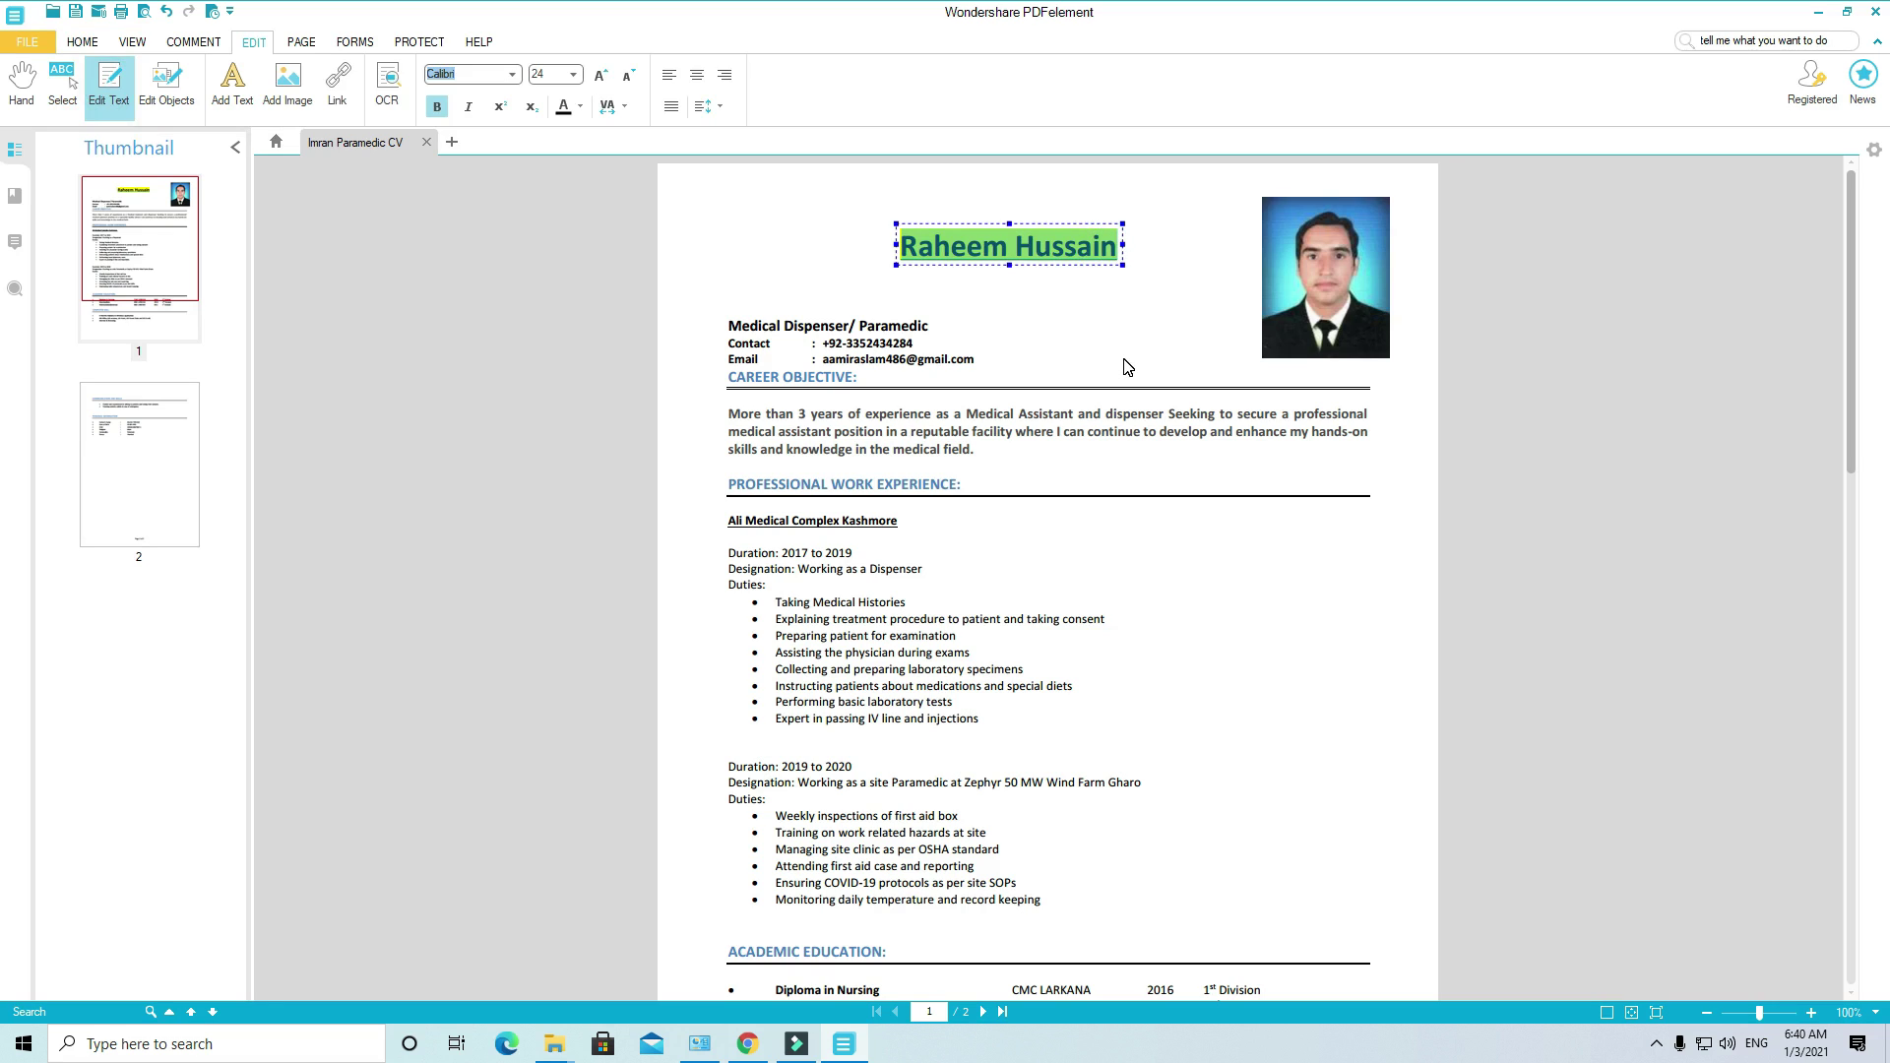
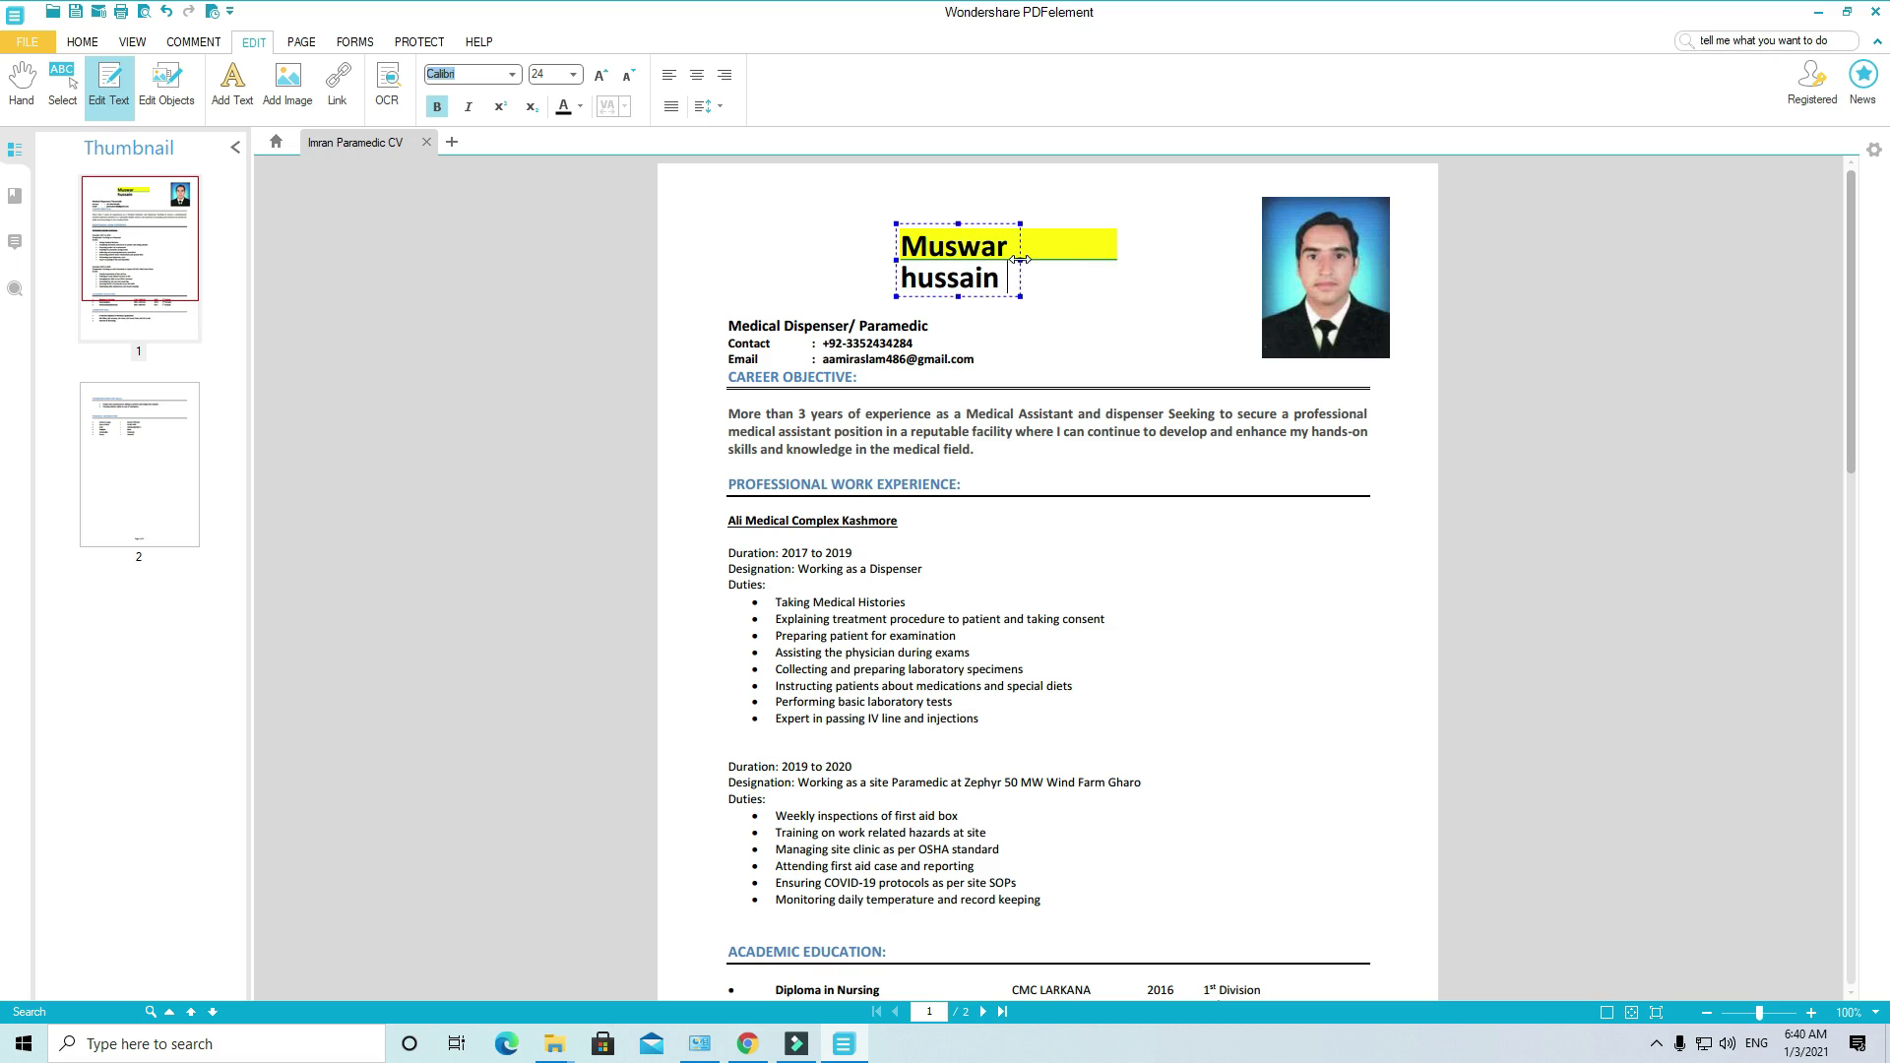
left_click_drag(1020, 259, 1166, 259)
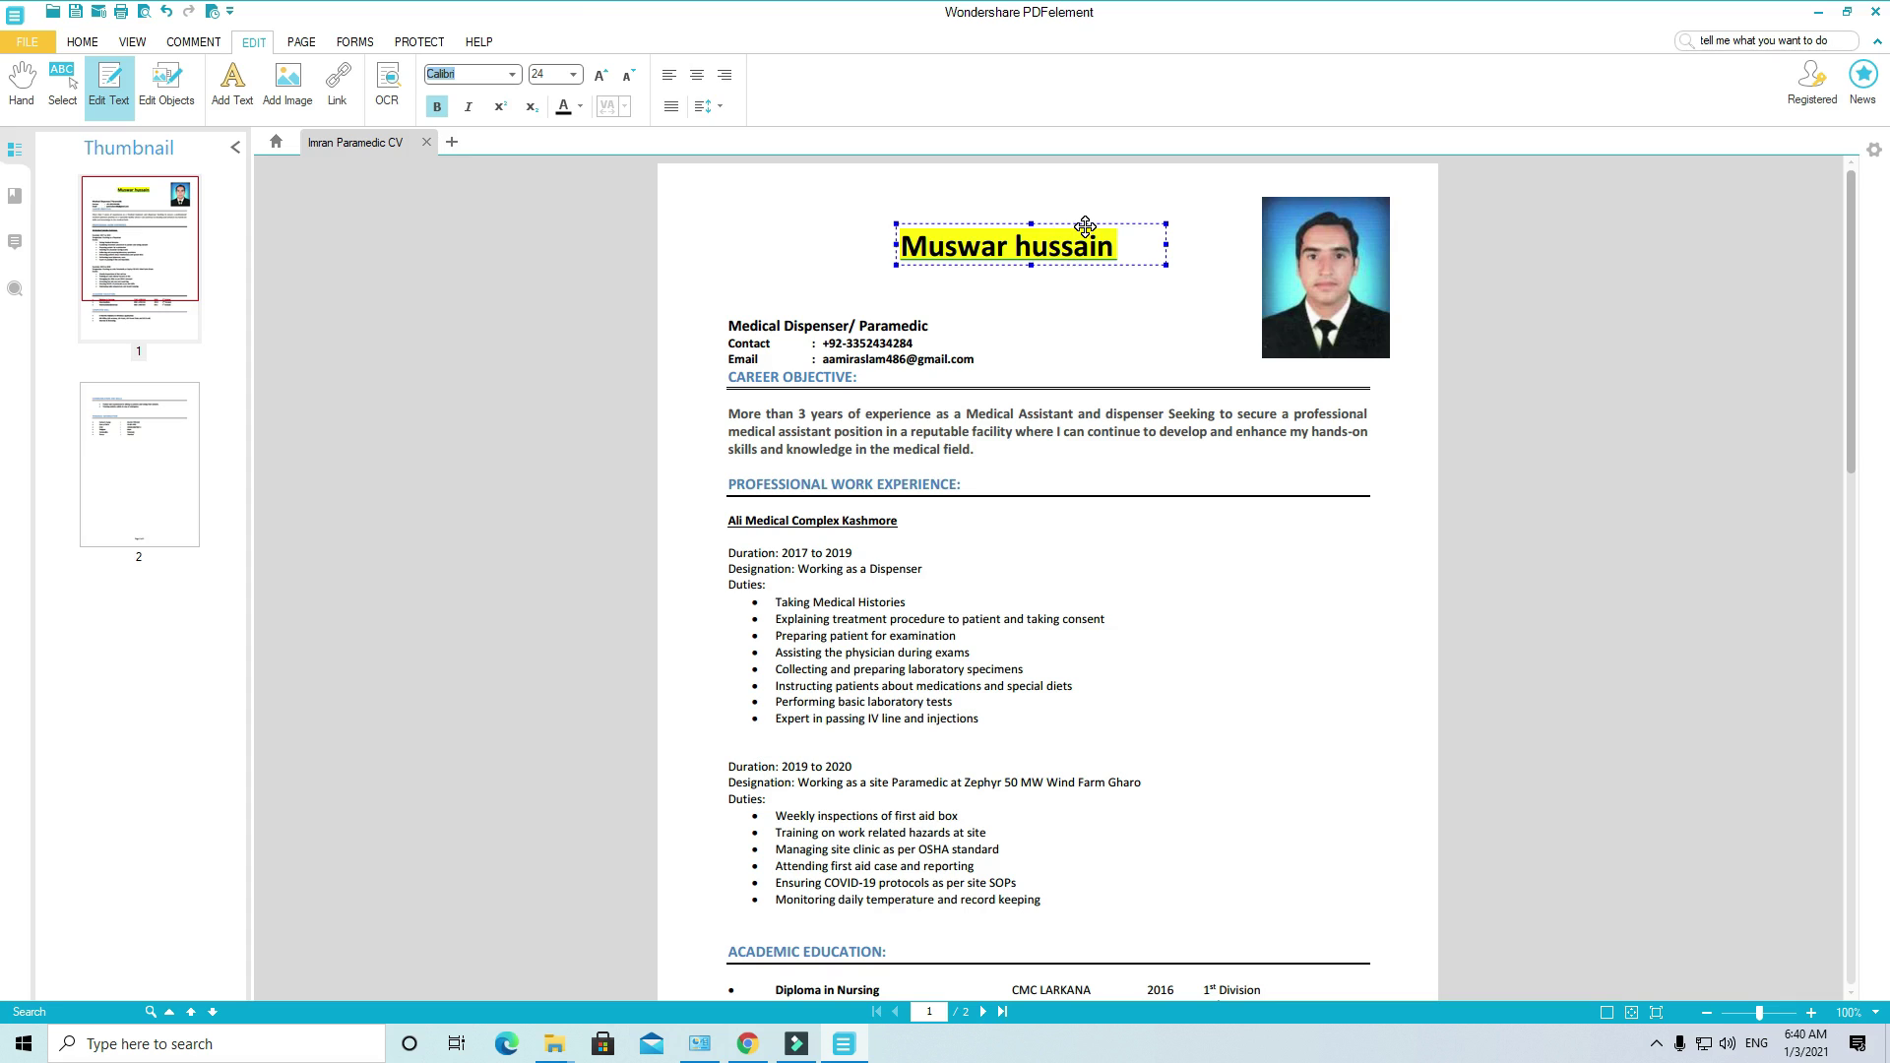
left_click_drag(1084, 225, 917, 272)
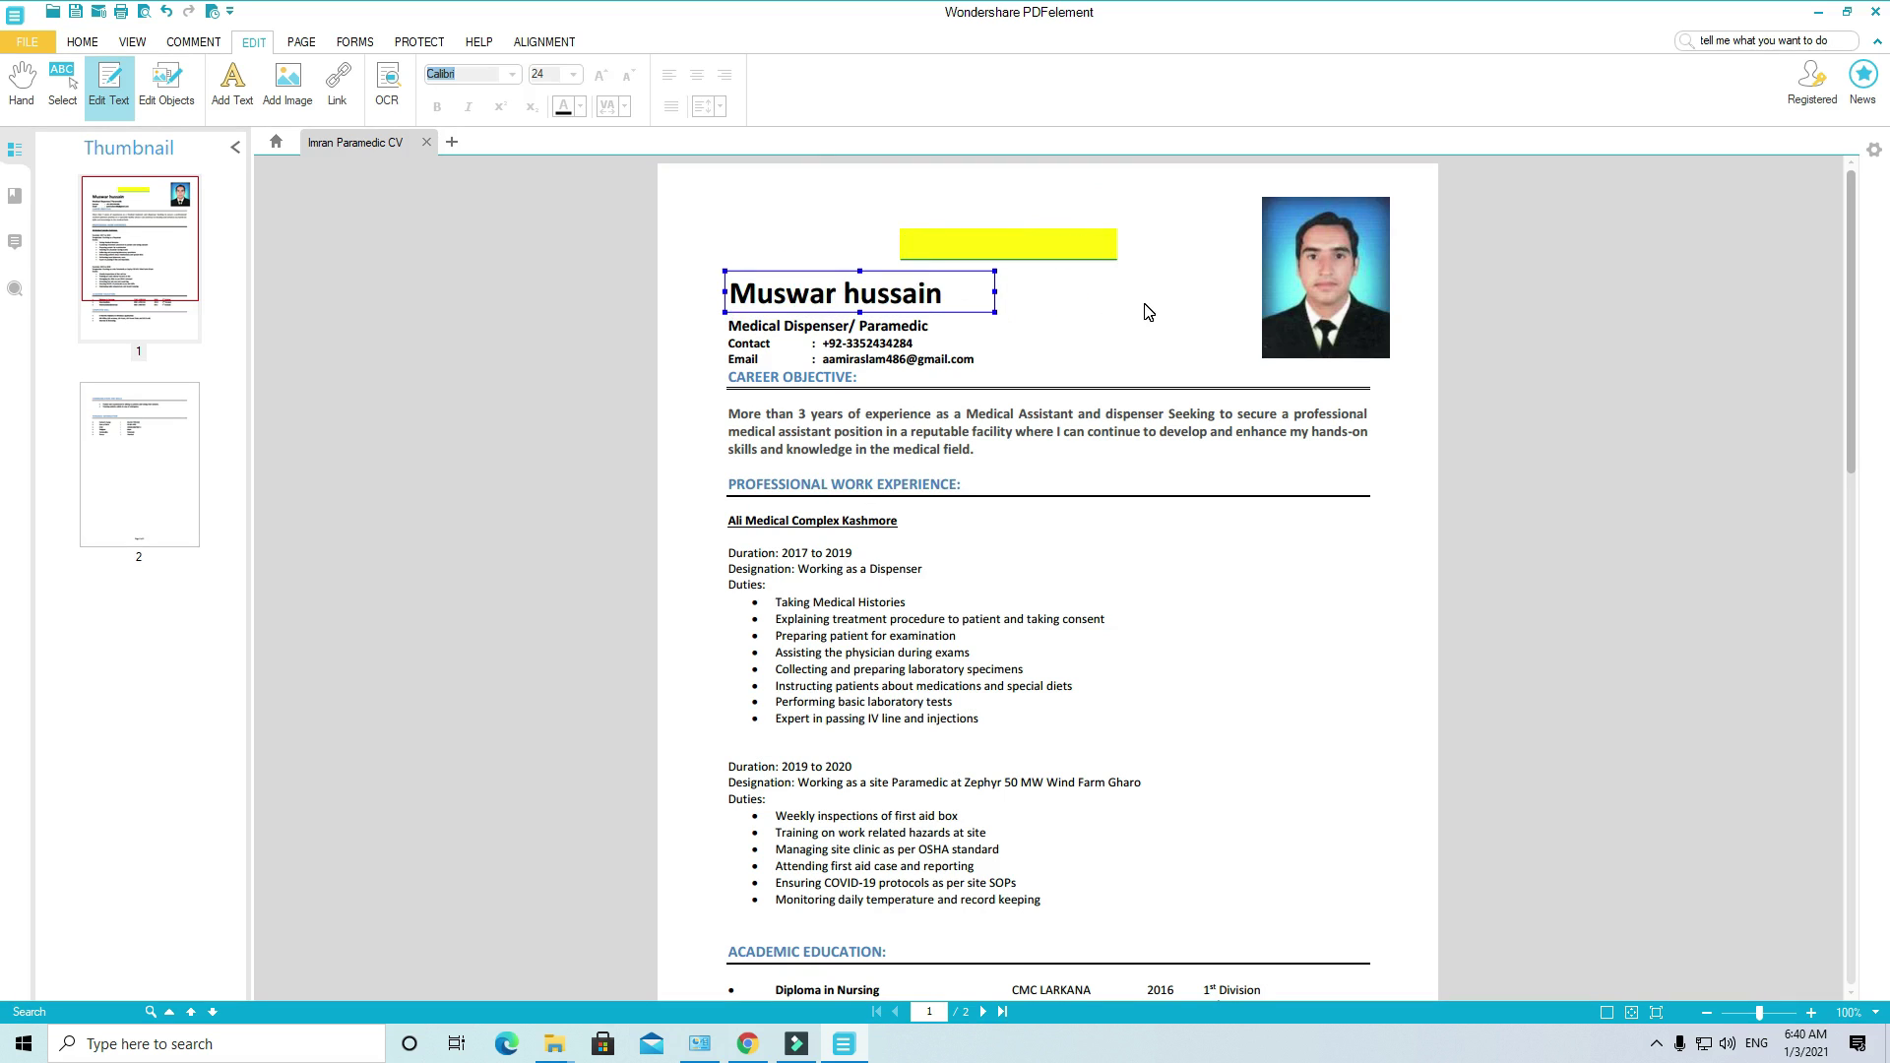
Step: Try selecting the empty yellow highlight above the name using the Select, Hand and Edit tools
left_click(1086, 243)
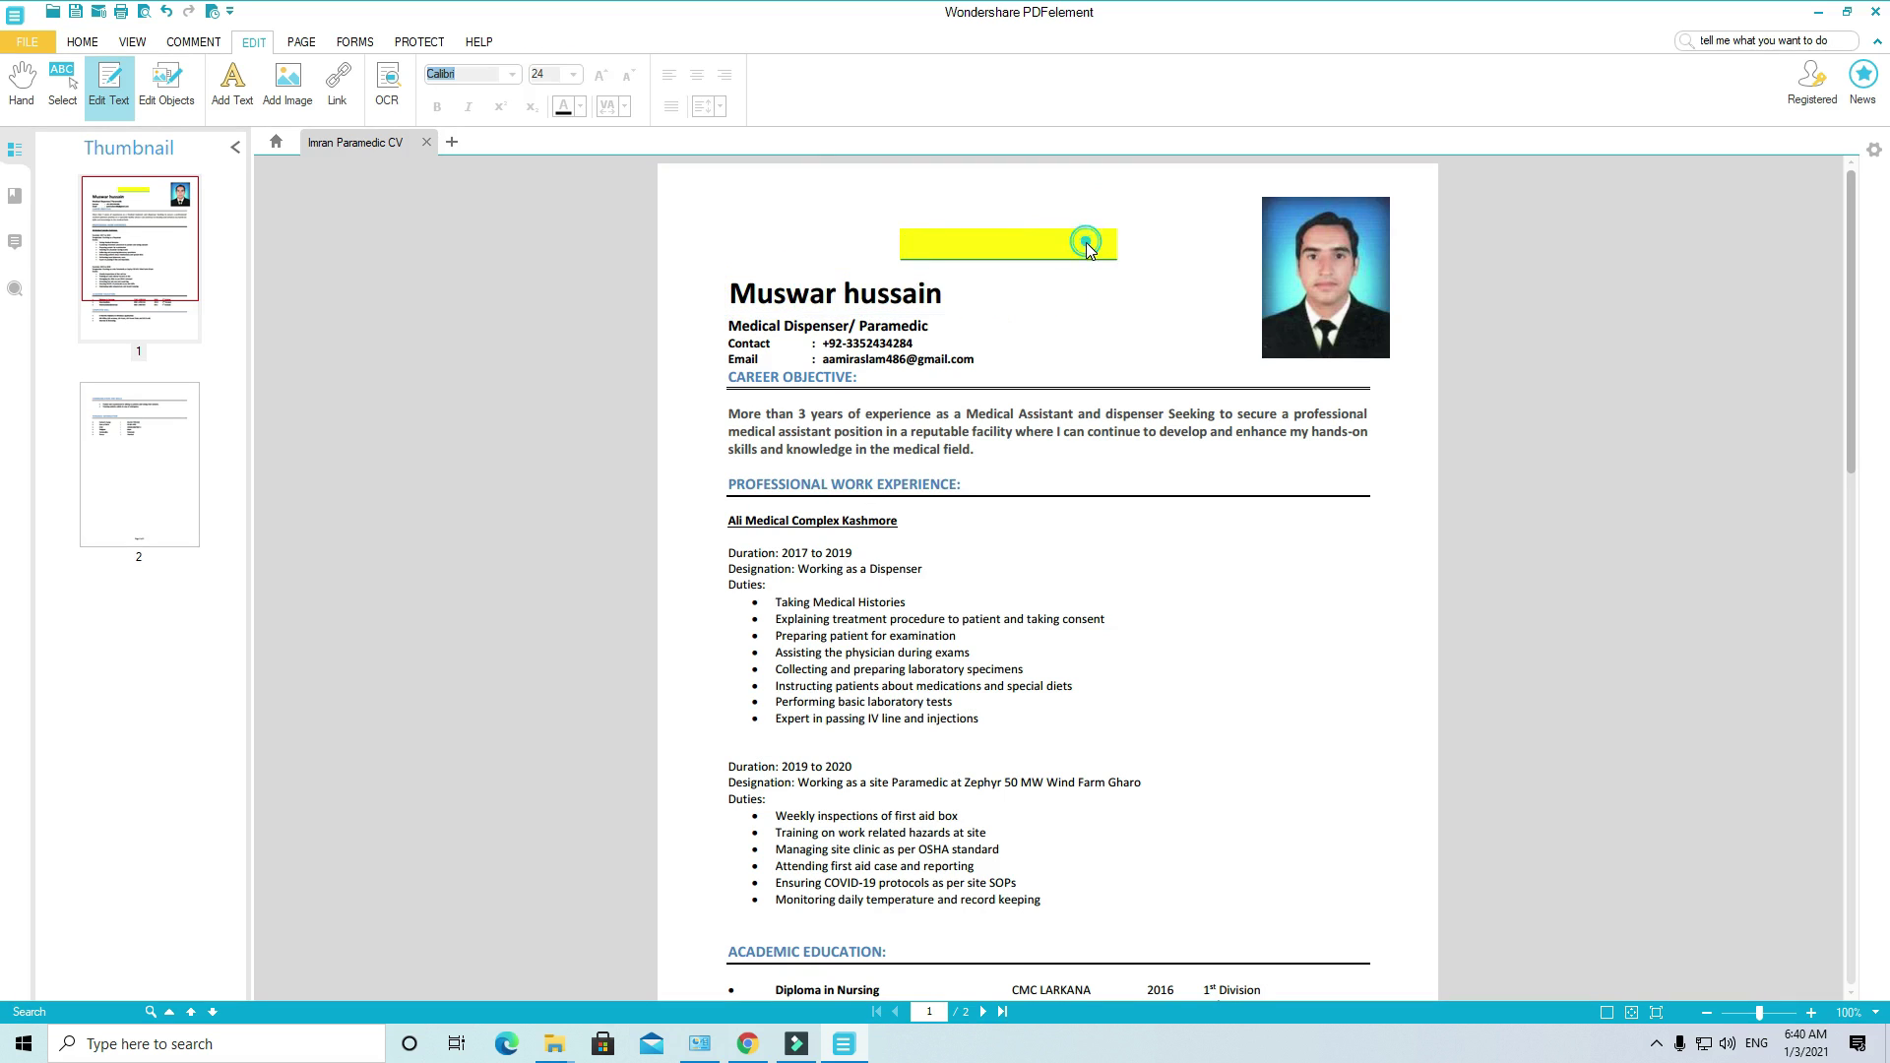
left_click(65, 92)
left_click(35, 97)
left_click(936, 239)
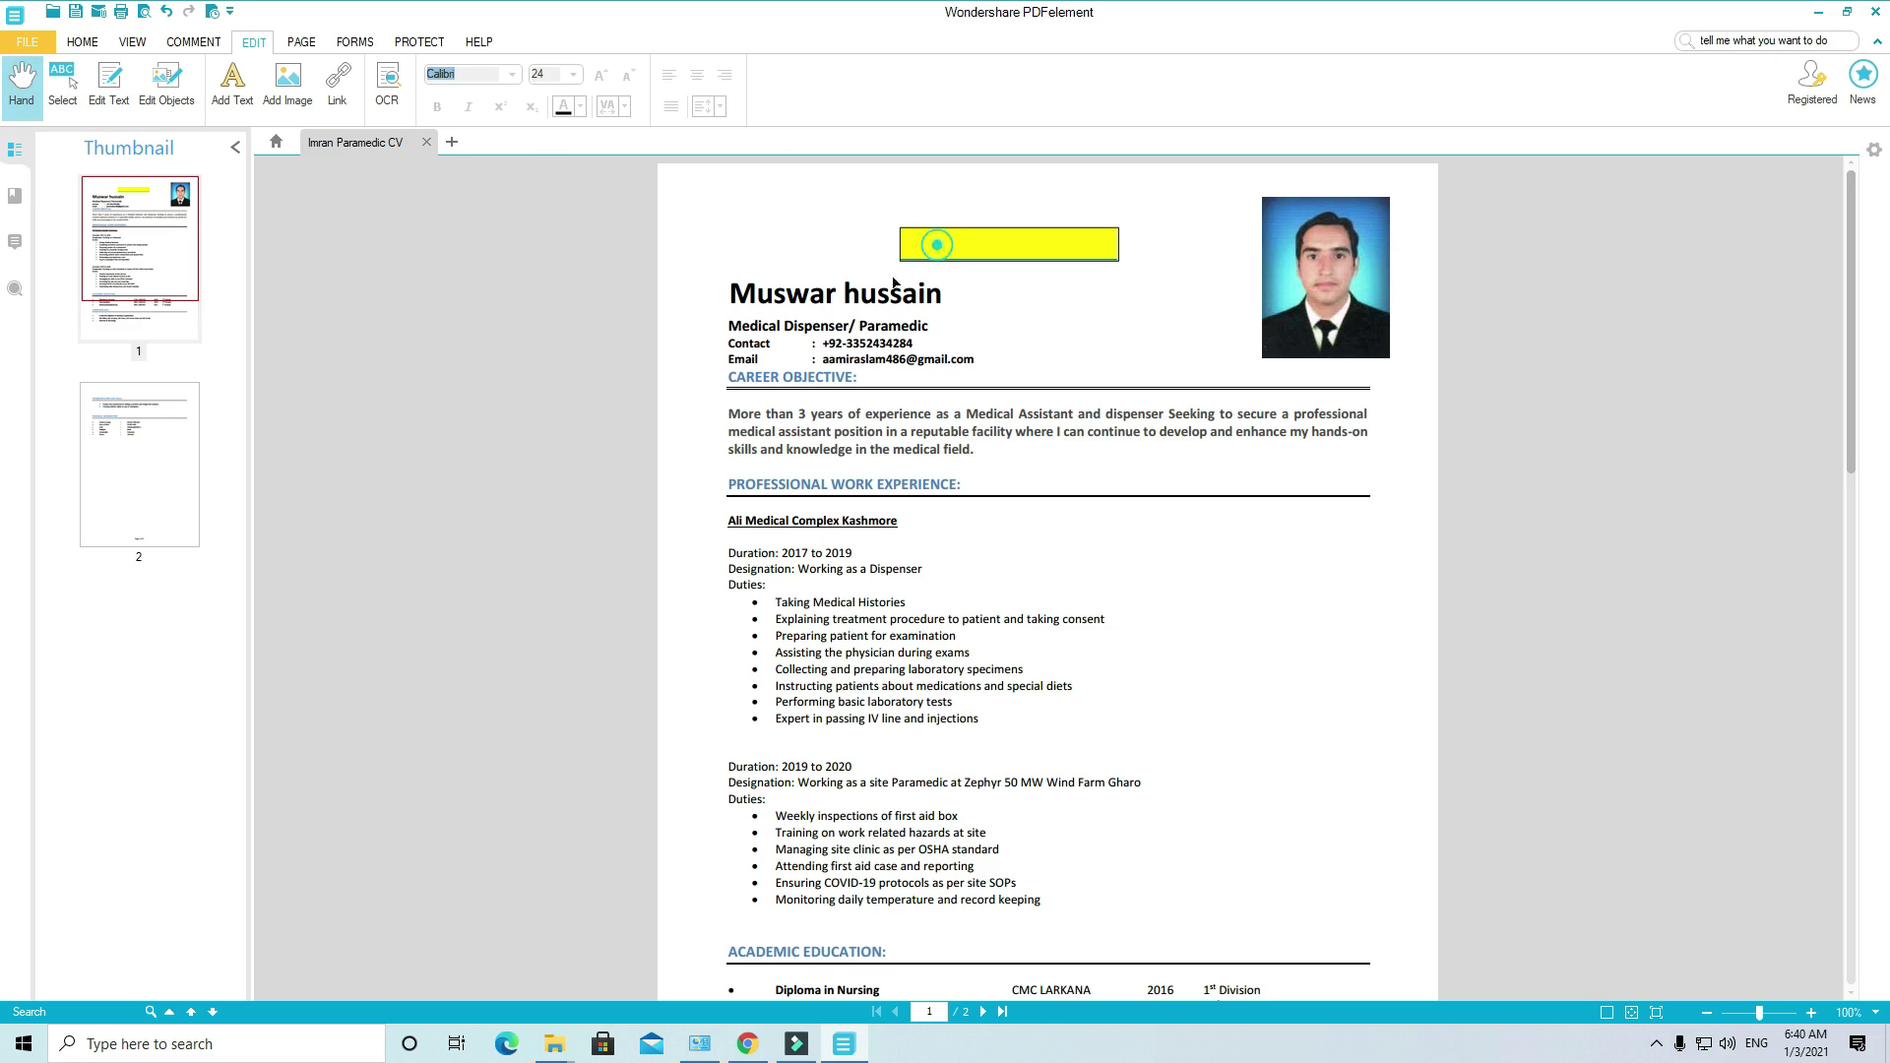
left_click(62, 90)
left_click(1021, 244)
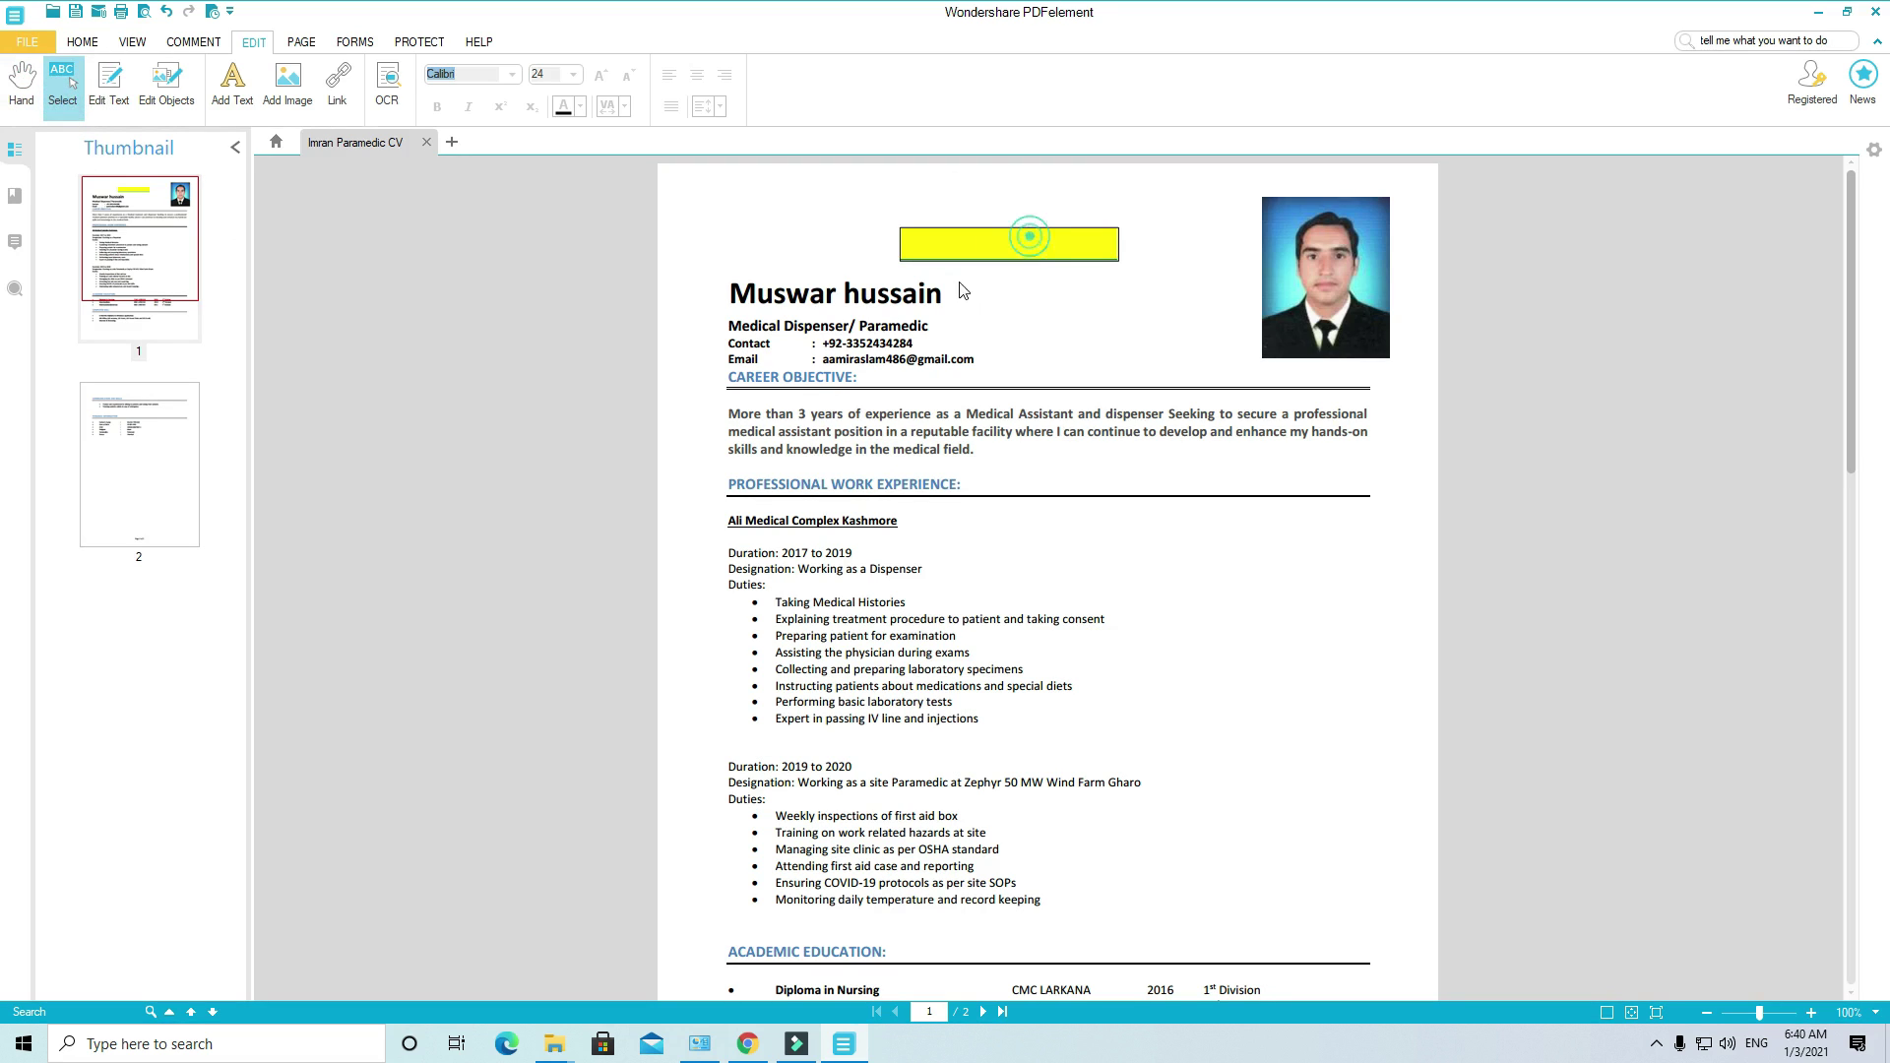
left_click(157, 103)
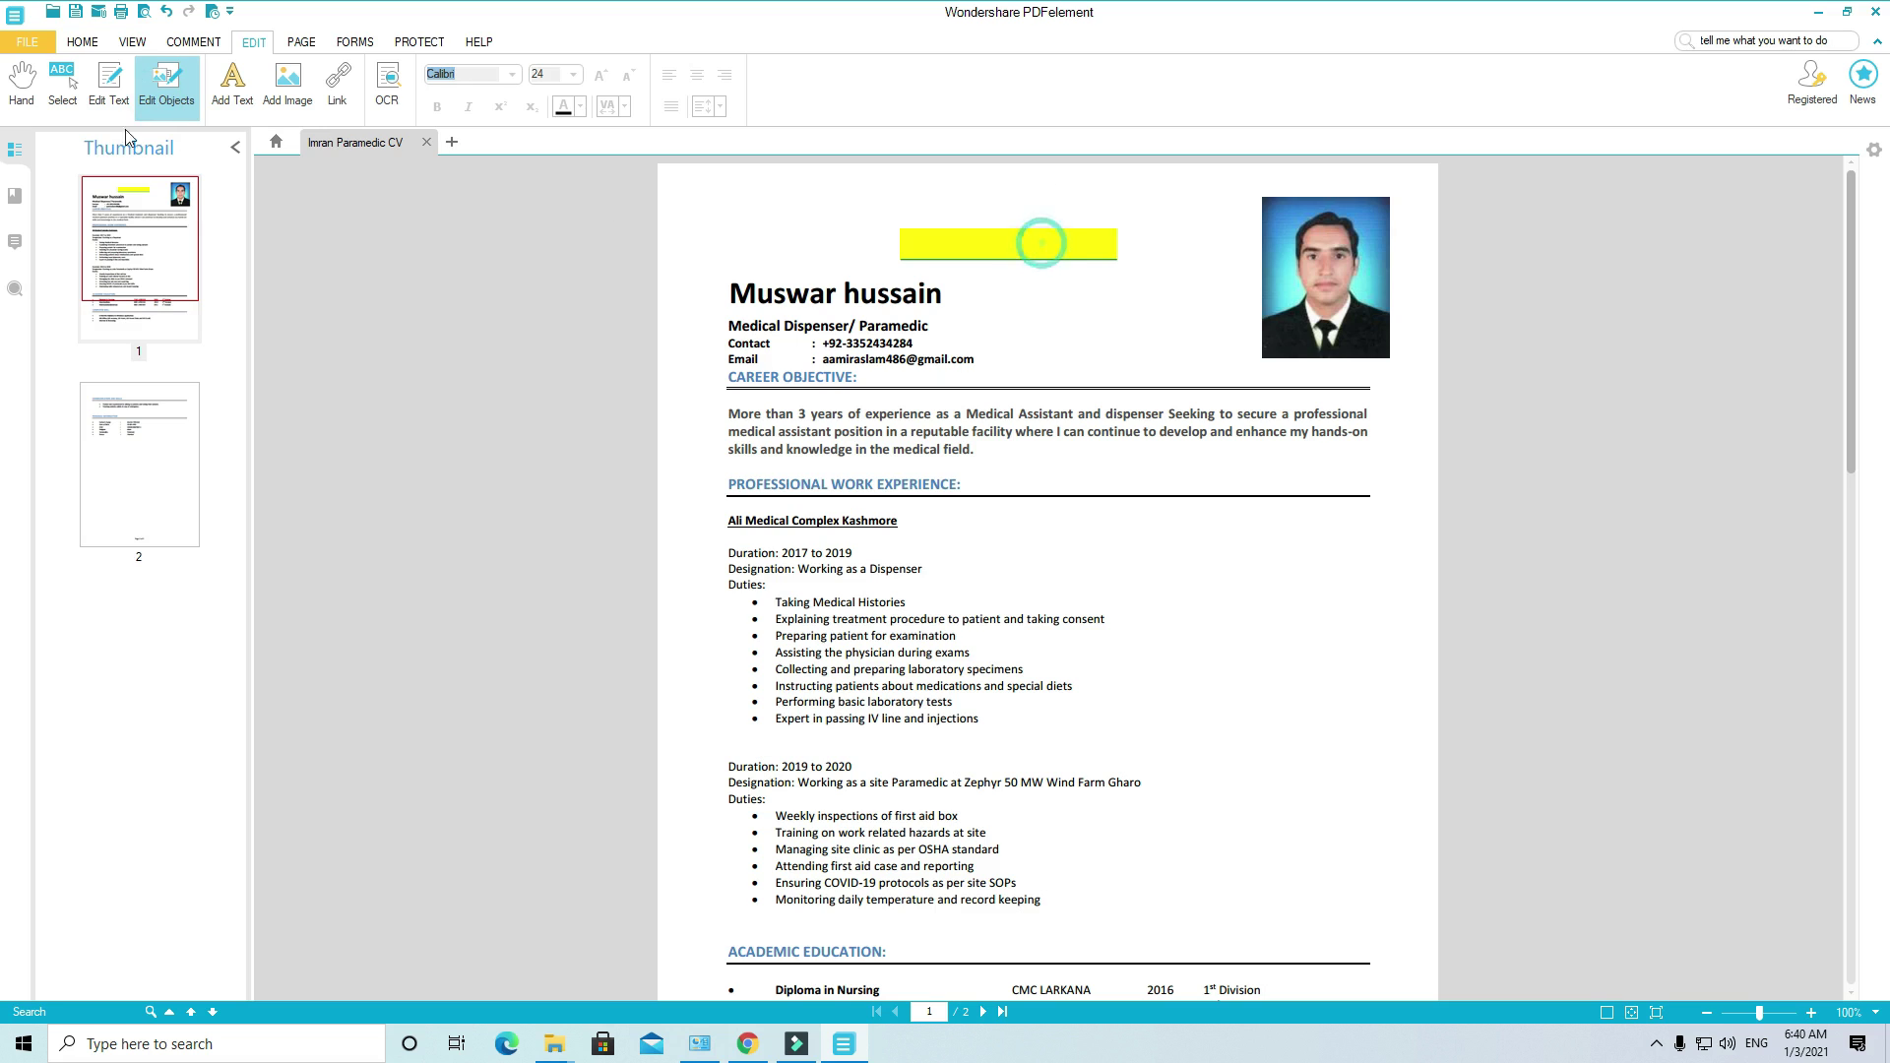
left_click(62, 87)
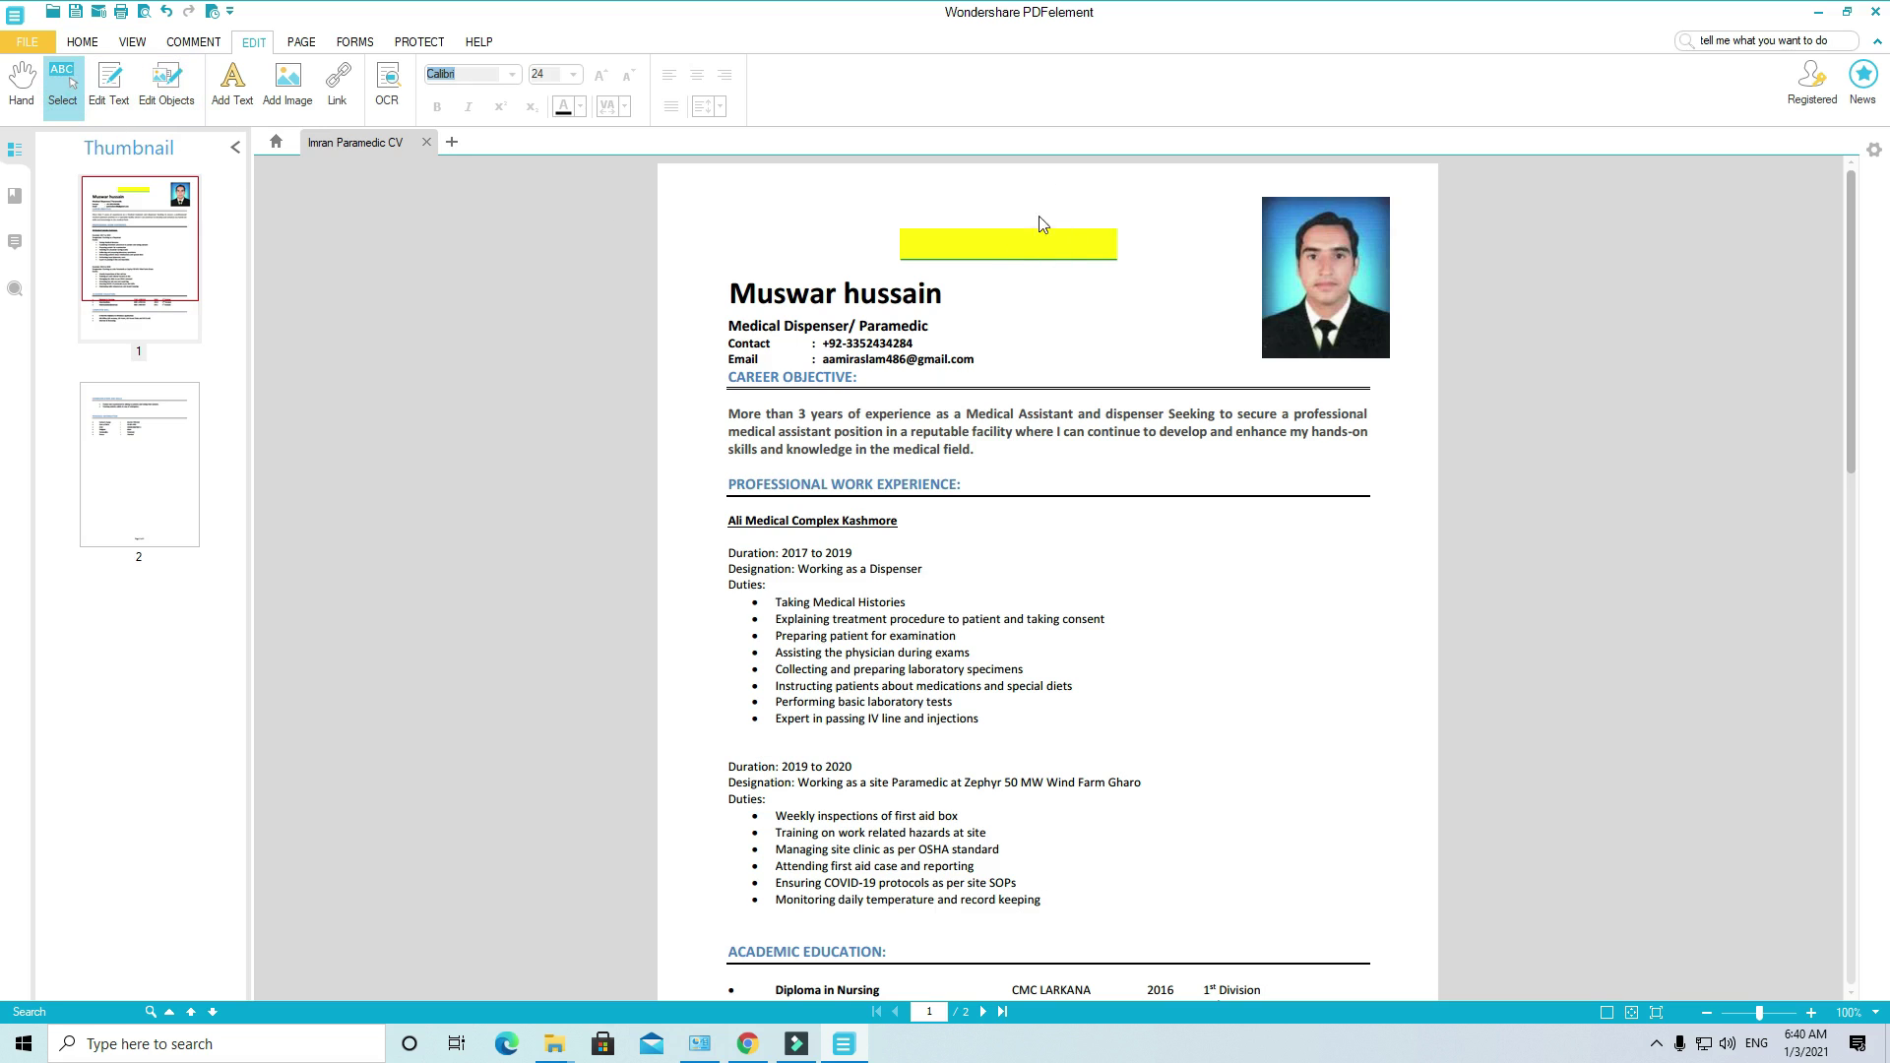
left_click(1090, 242)
Step: Select the empty yellow highlight box above the name heading and delete it
left_click(1013, 253)
left_click(1034, 245)
left_click(21, 86)
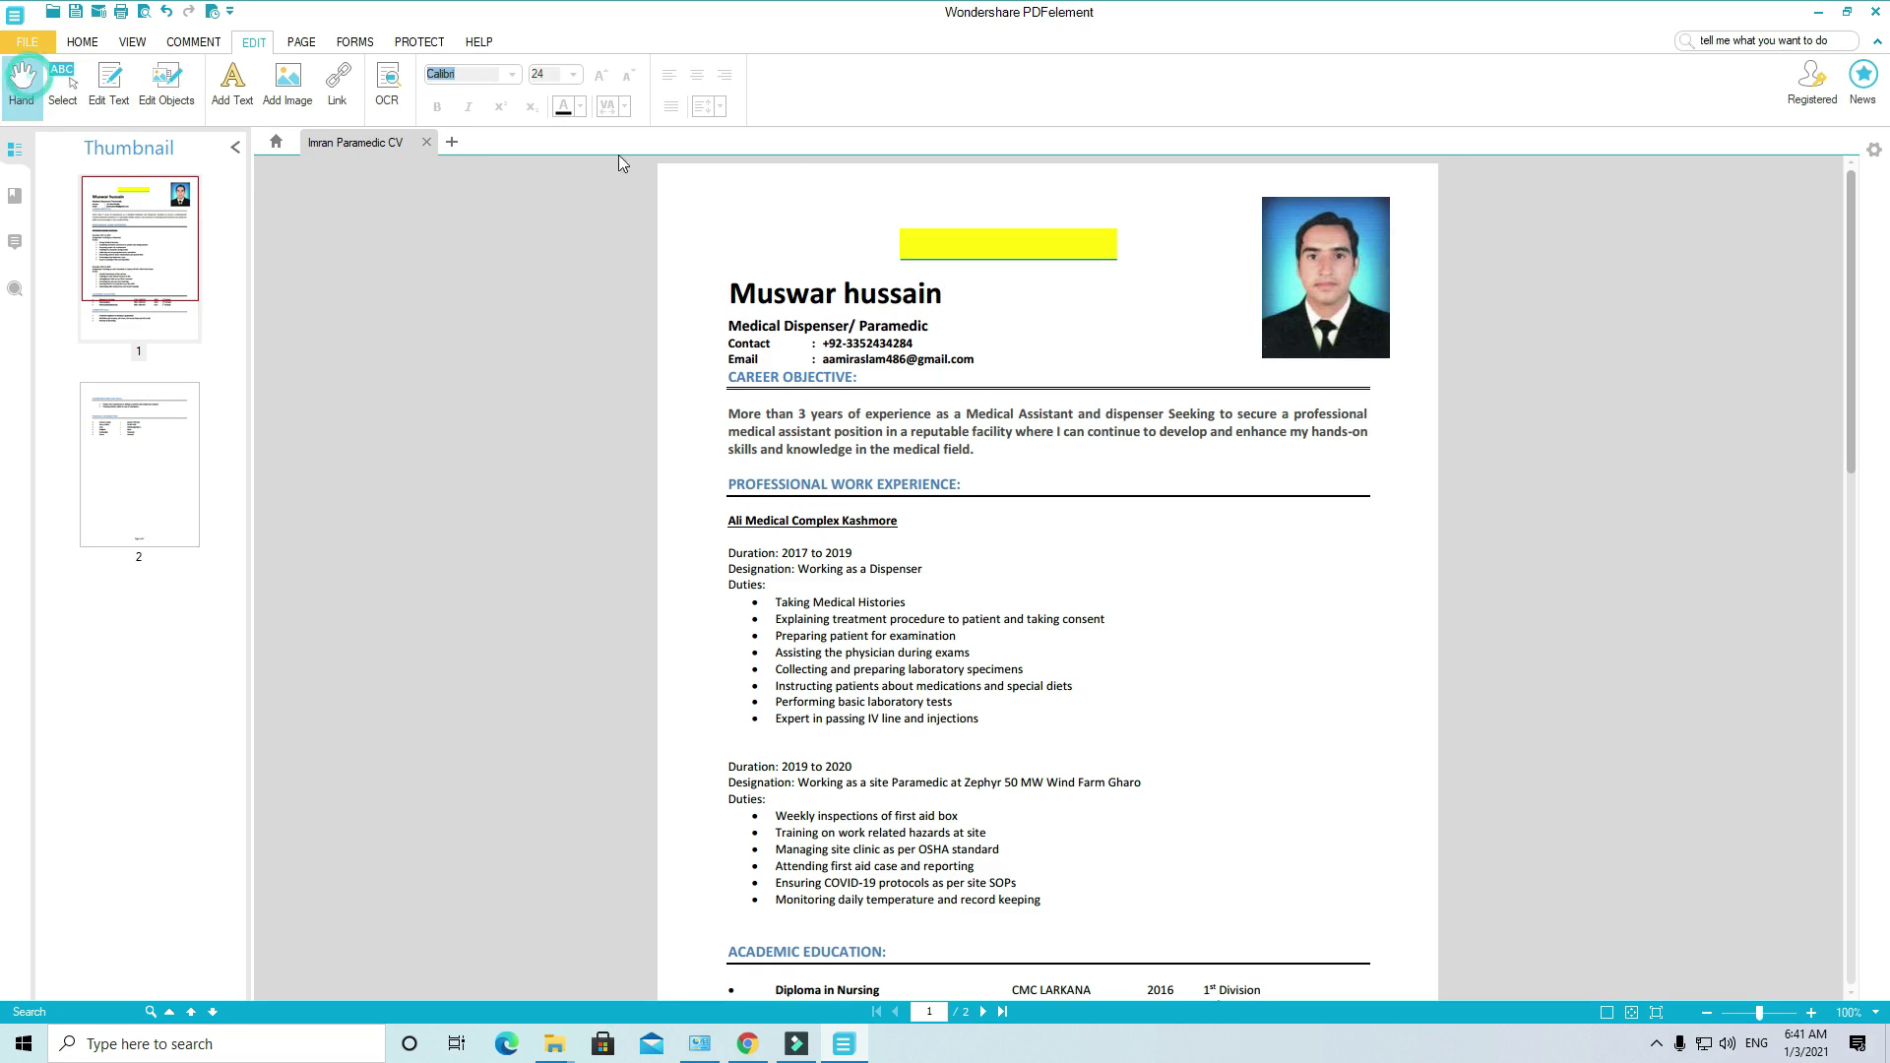
left_click(983, 245)
left_click(845, 191)
left_click(1086, 241)
key("Delete")
left_click(1063, 236)
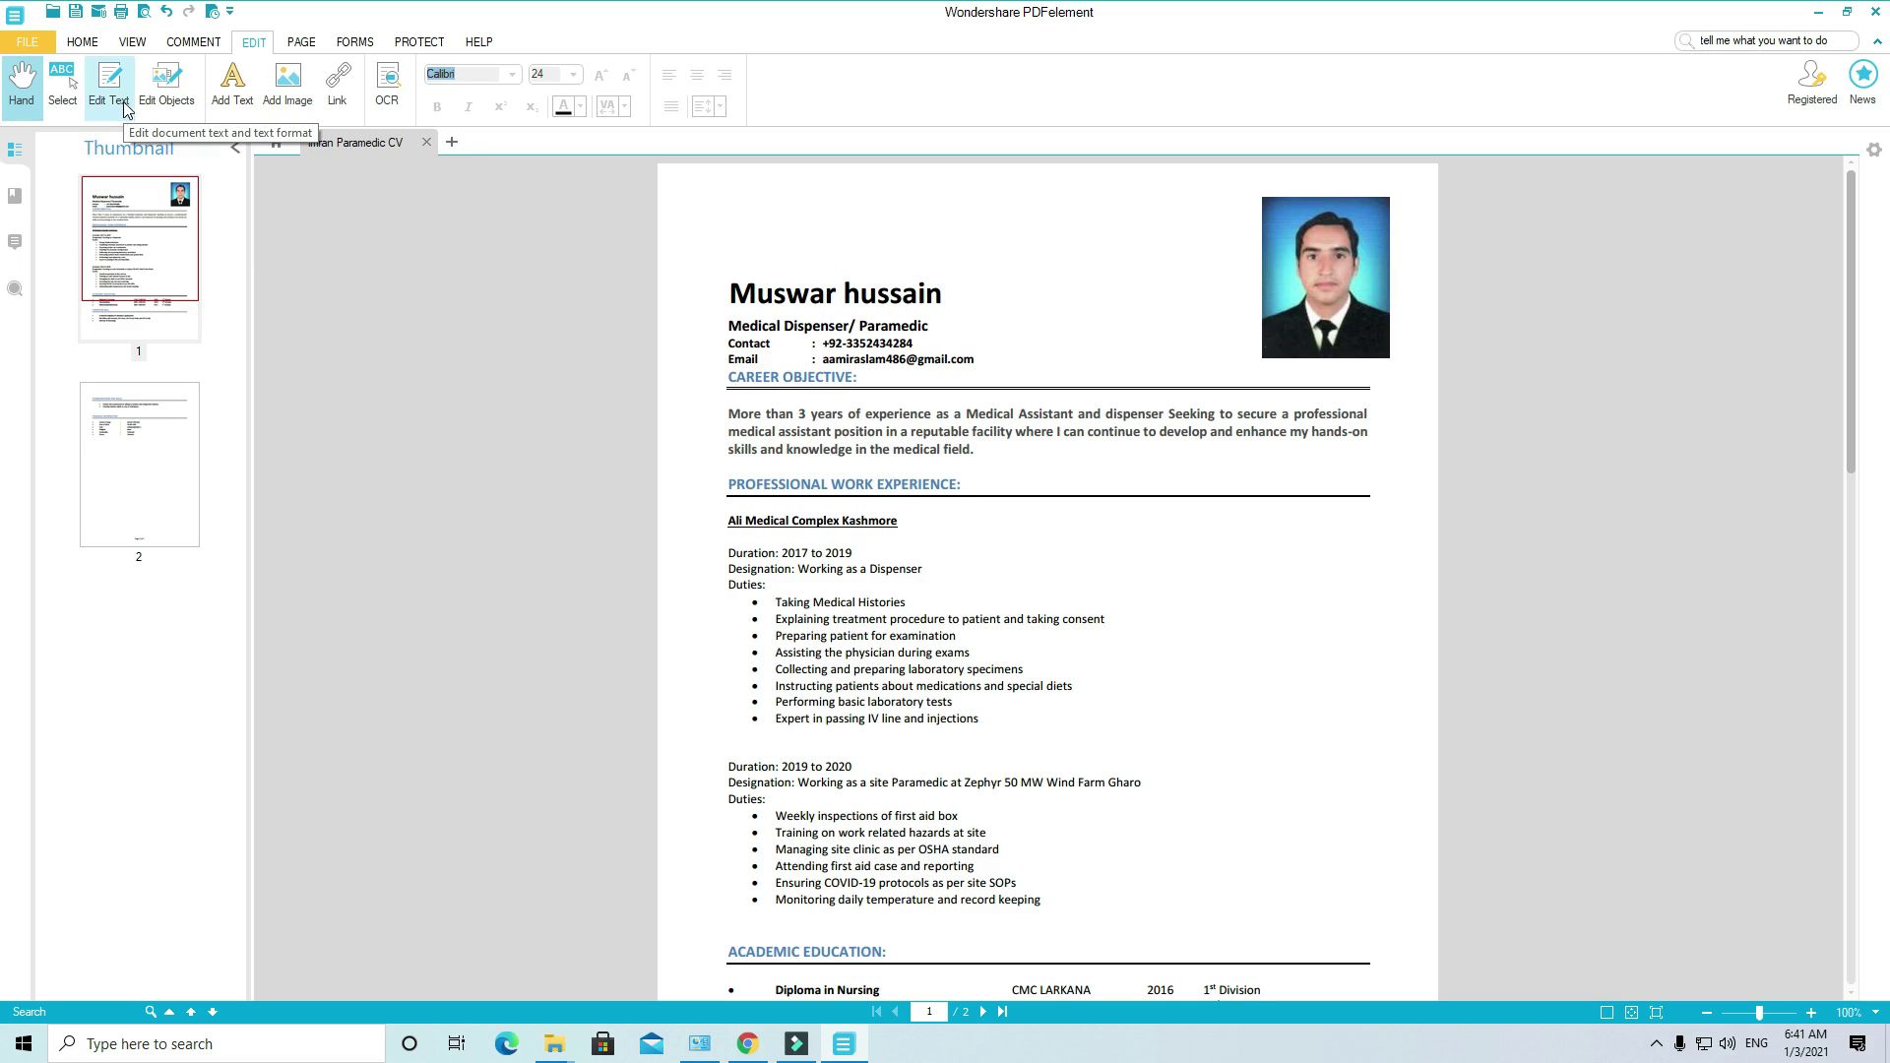
Step: Select the old top-right photo with Edit Objects, move and resize it, then delete it
left_click(165, 84)
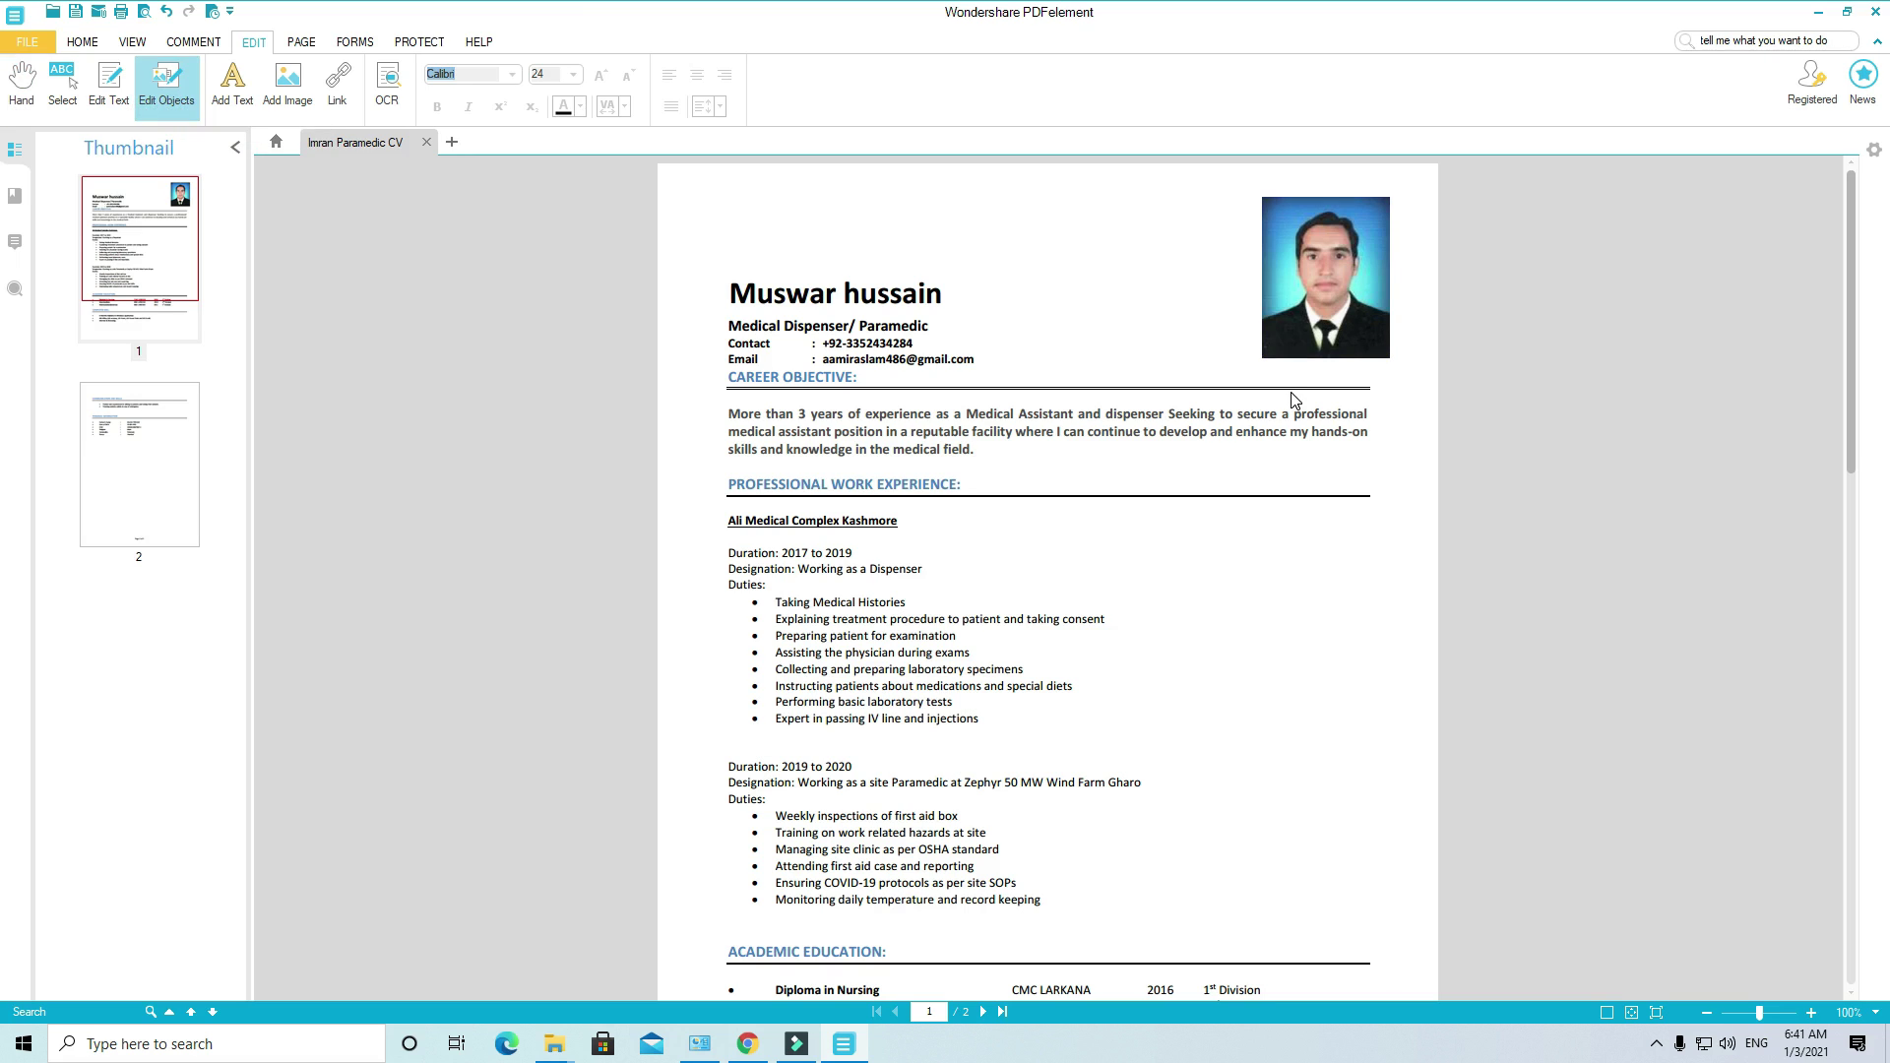
left_click(1336, 285)
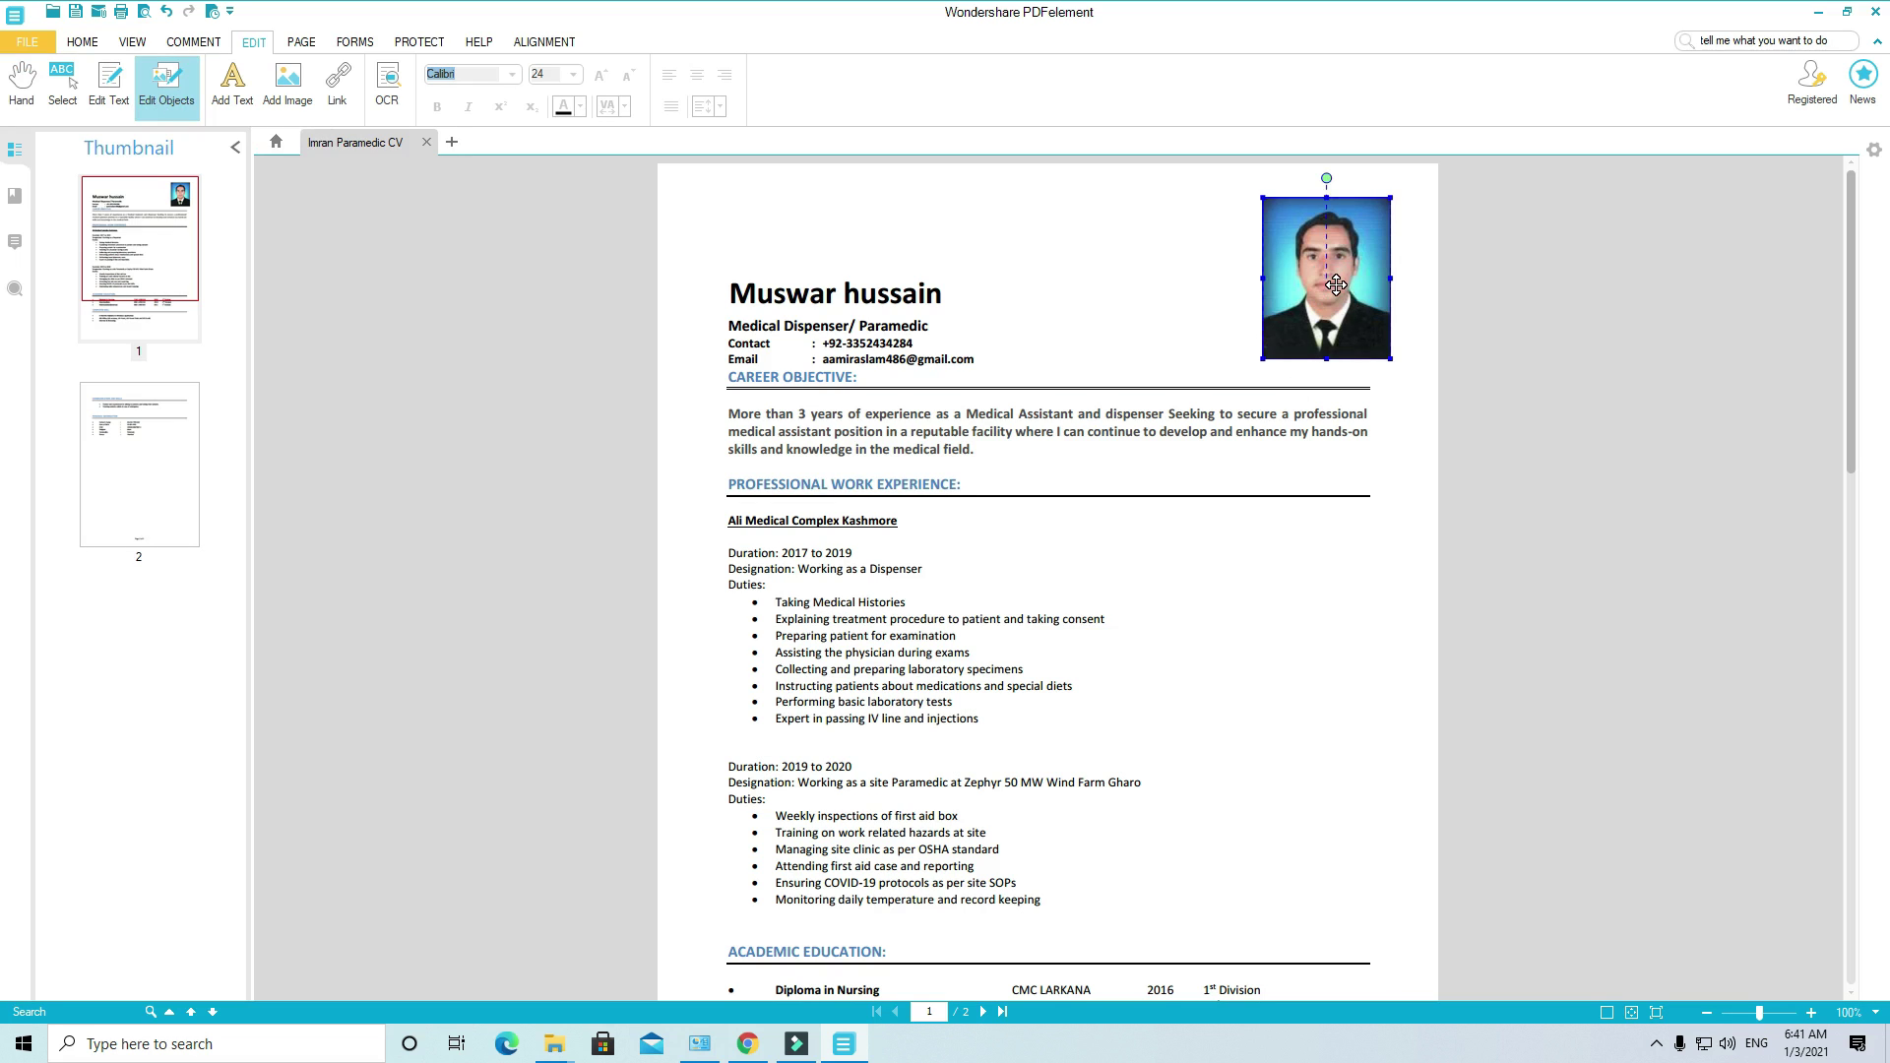
left_click_drag(1336, 285, 1279, 733)
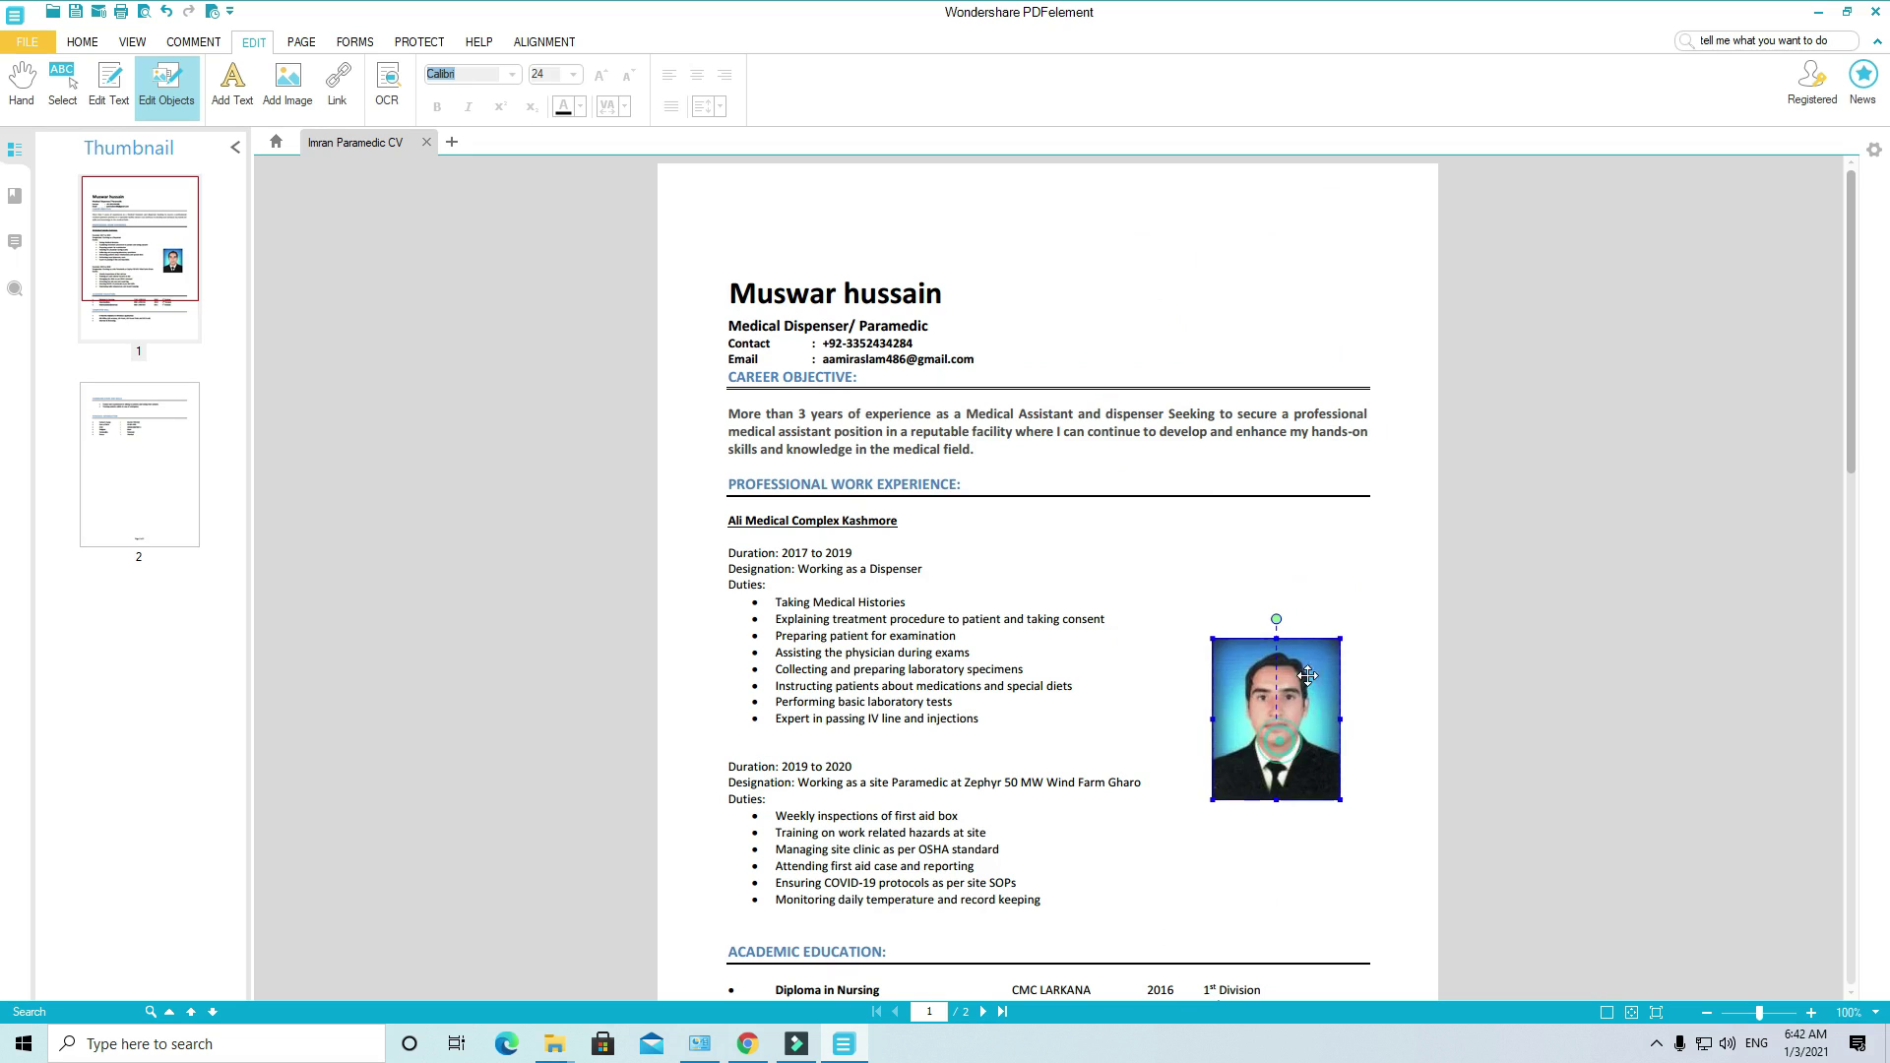
left_click_drag(1336, 643, 1324, 483)
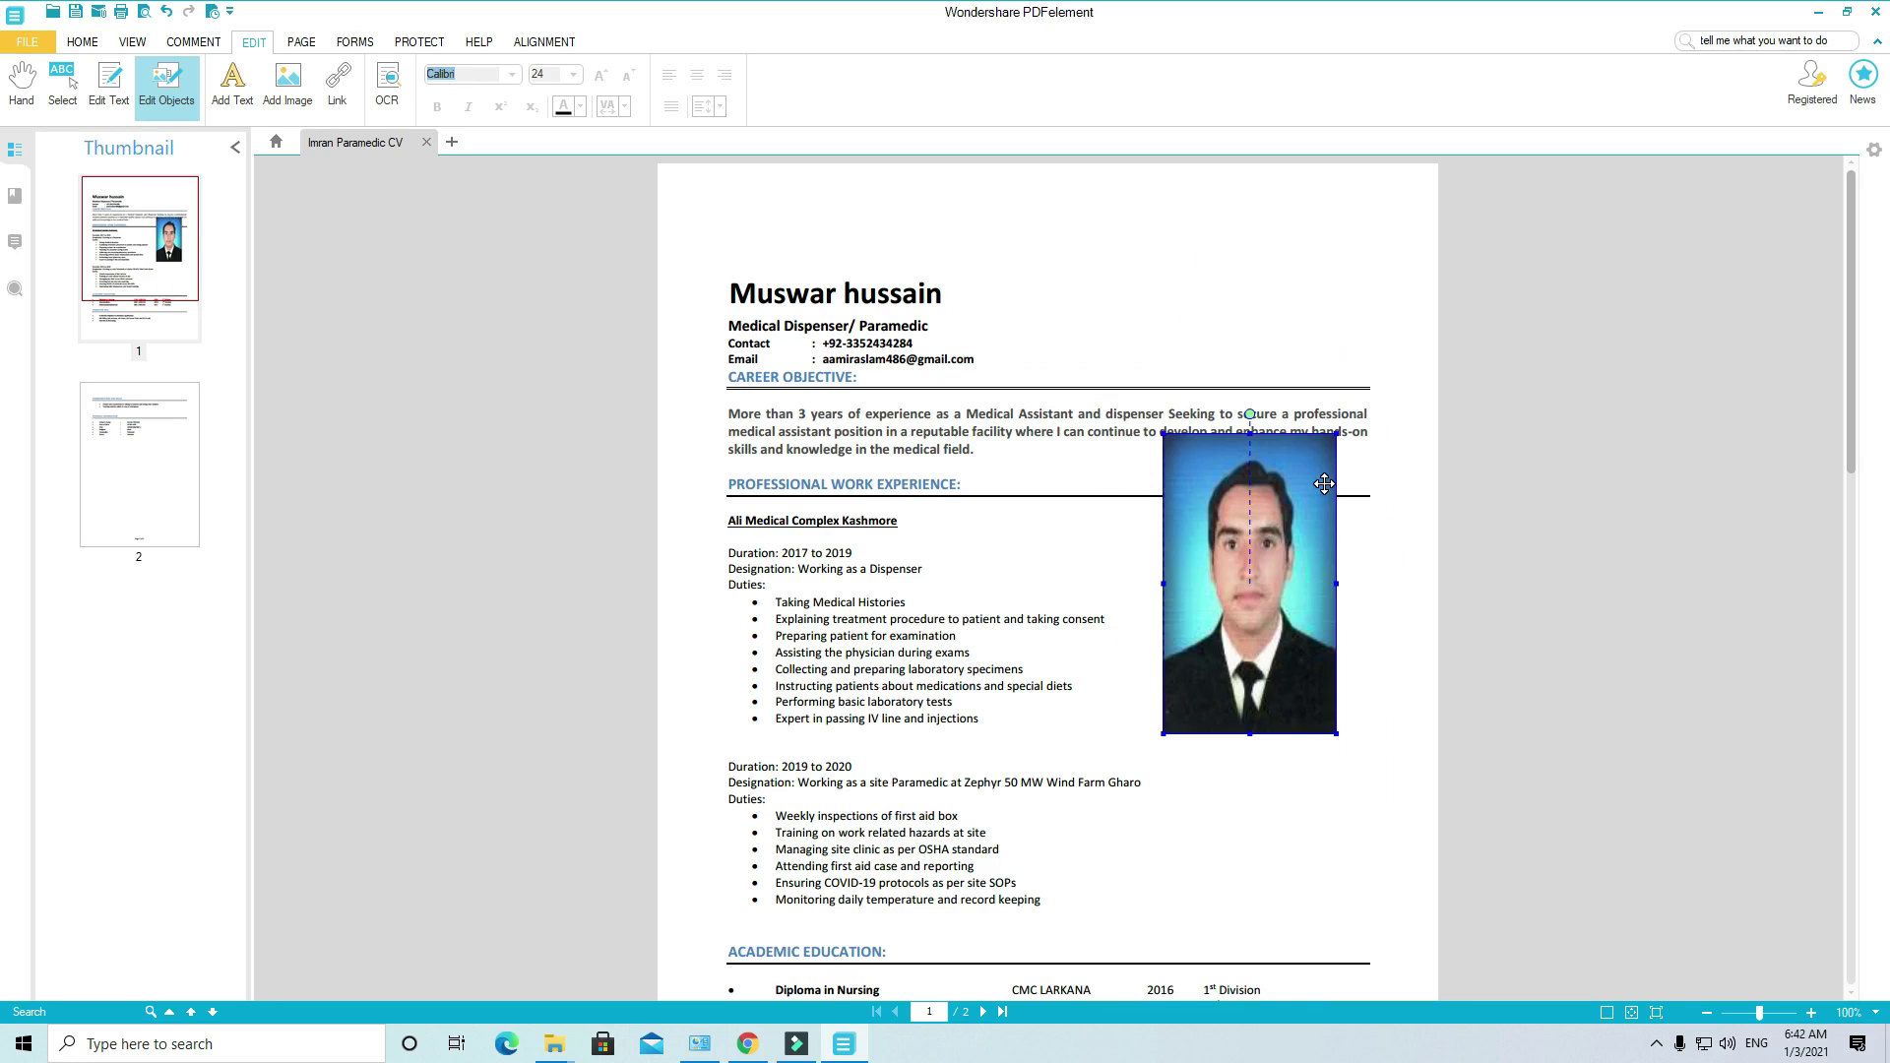
key("Delete")
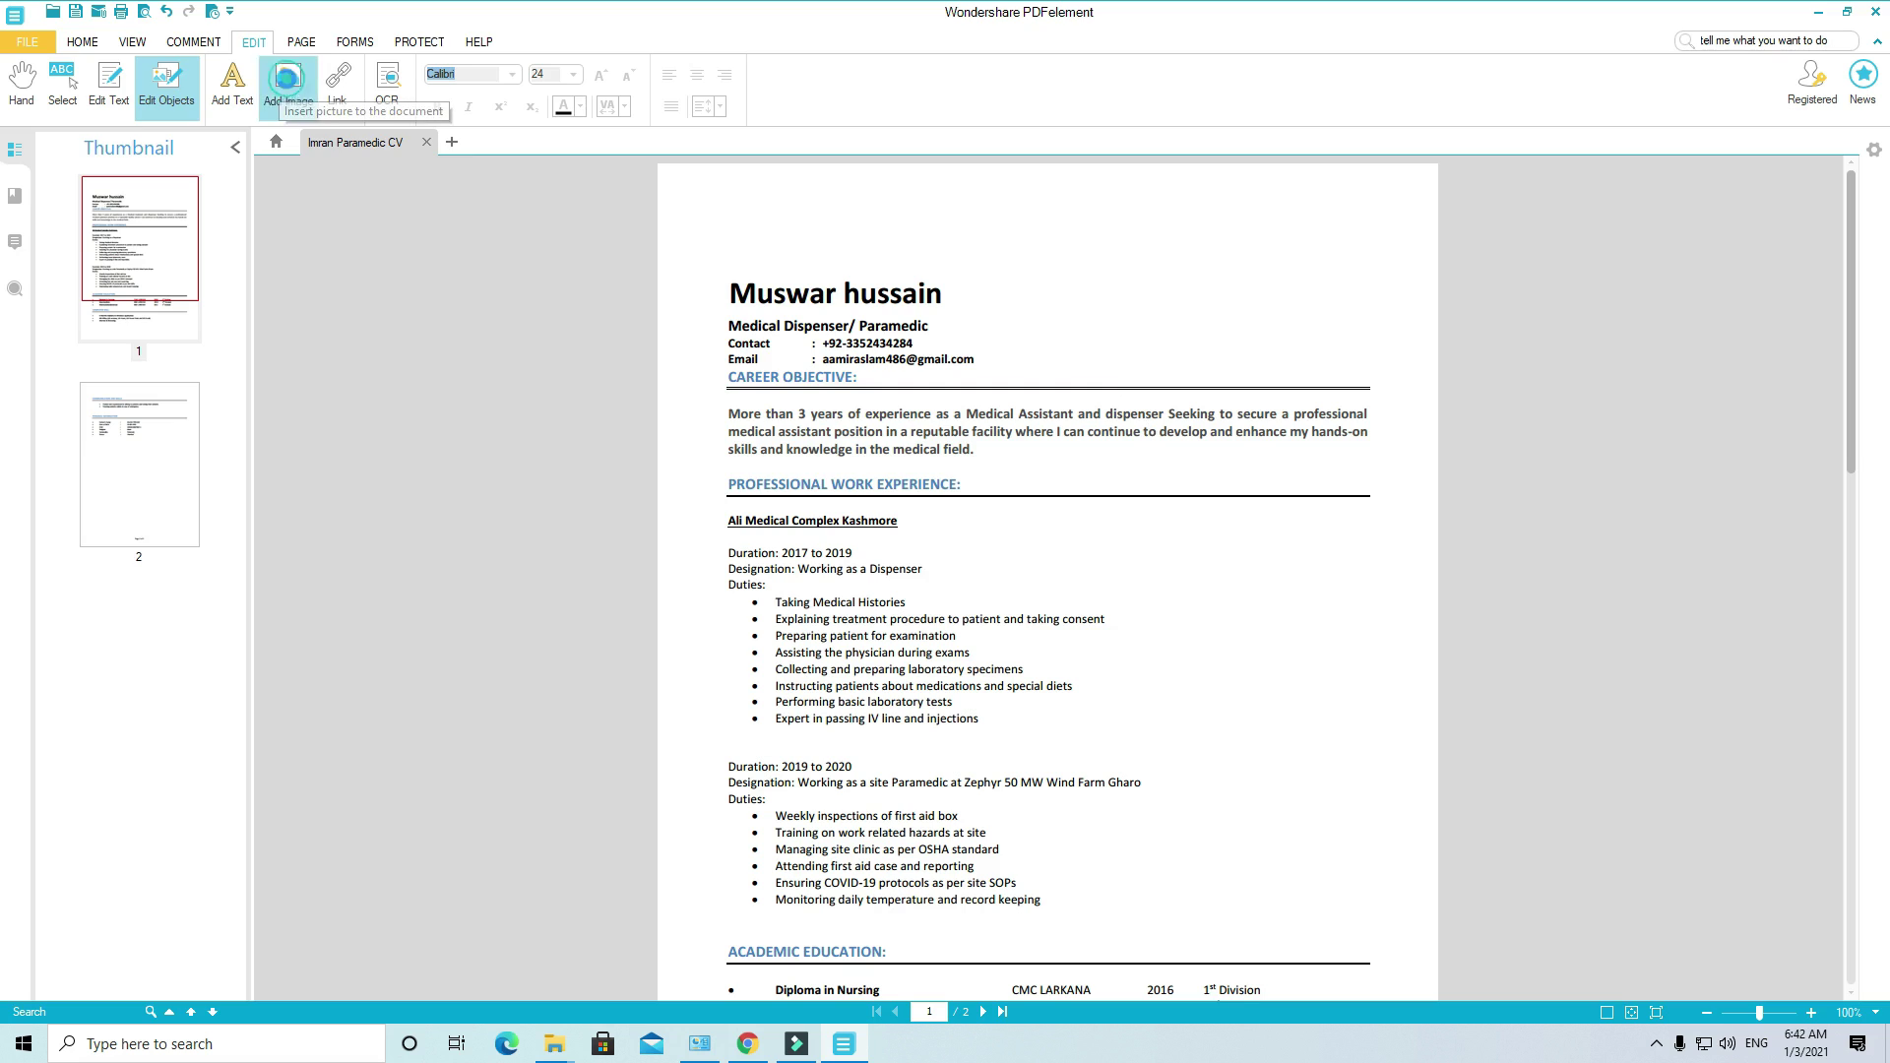
Step: Insert image 132 into the CV, picking it from the file dialog in Tiles view
left_click(287, 84)
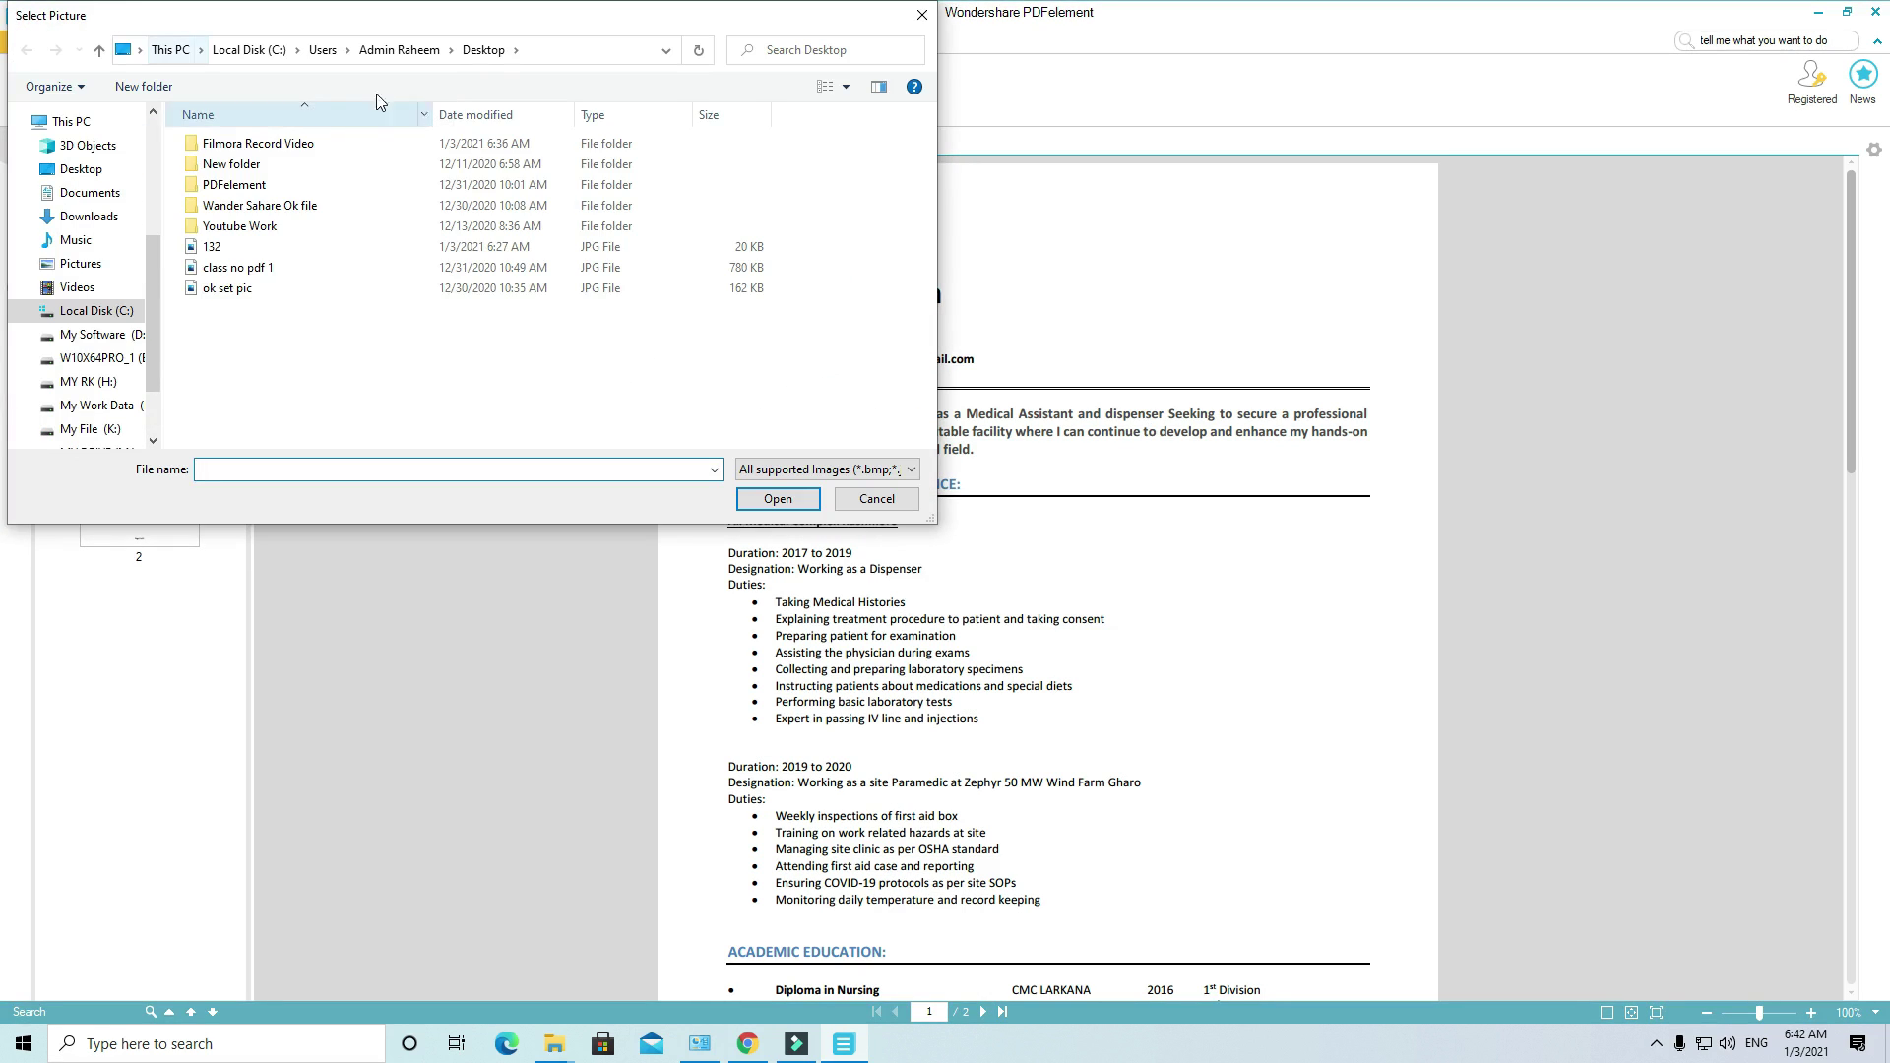
left_click(823, 87)
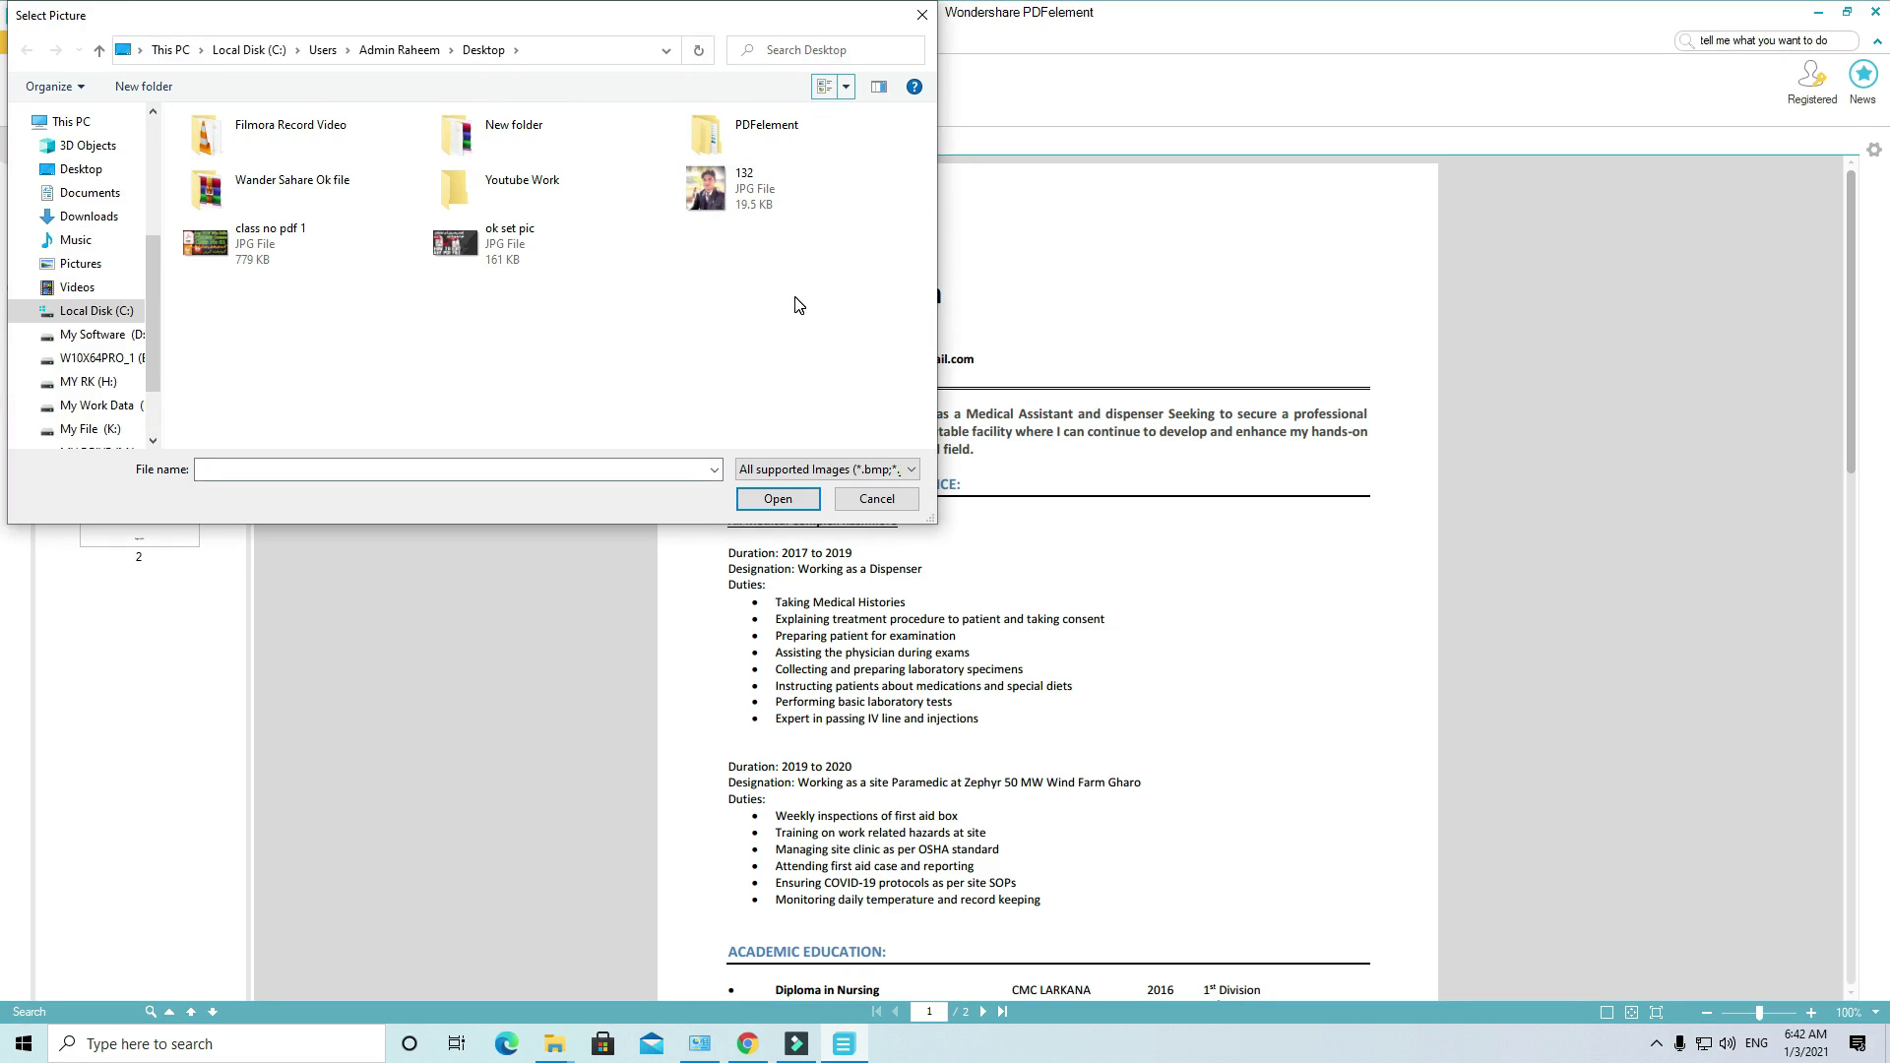
left_click(734, 197)
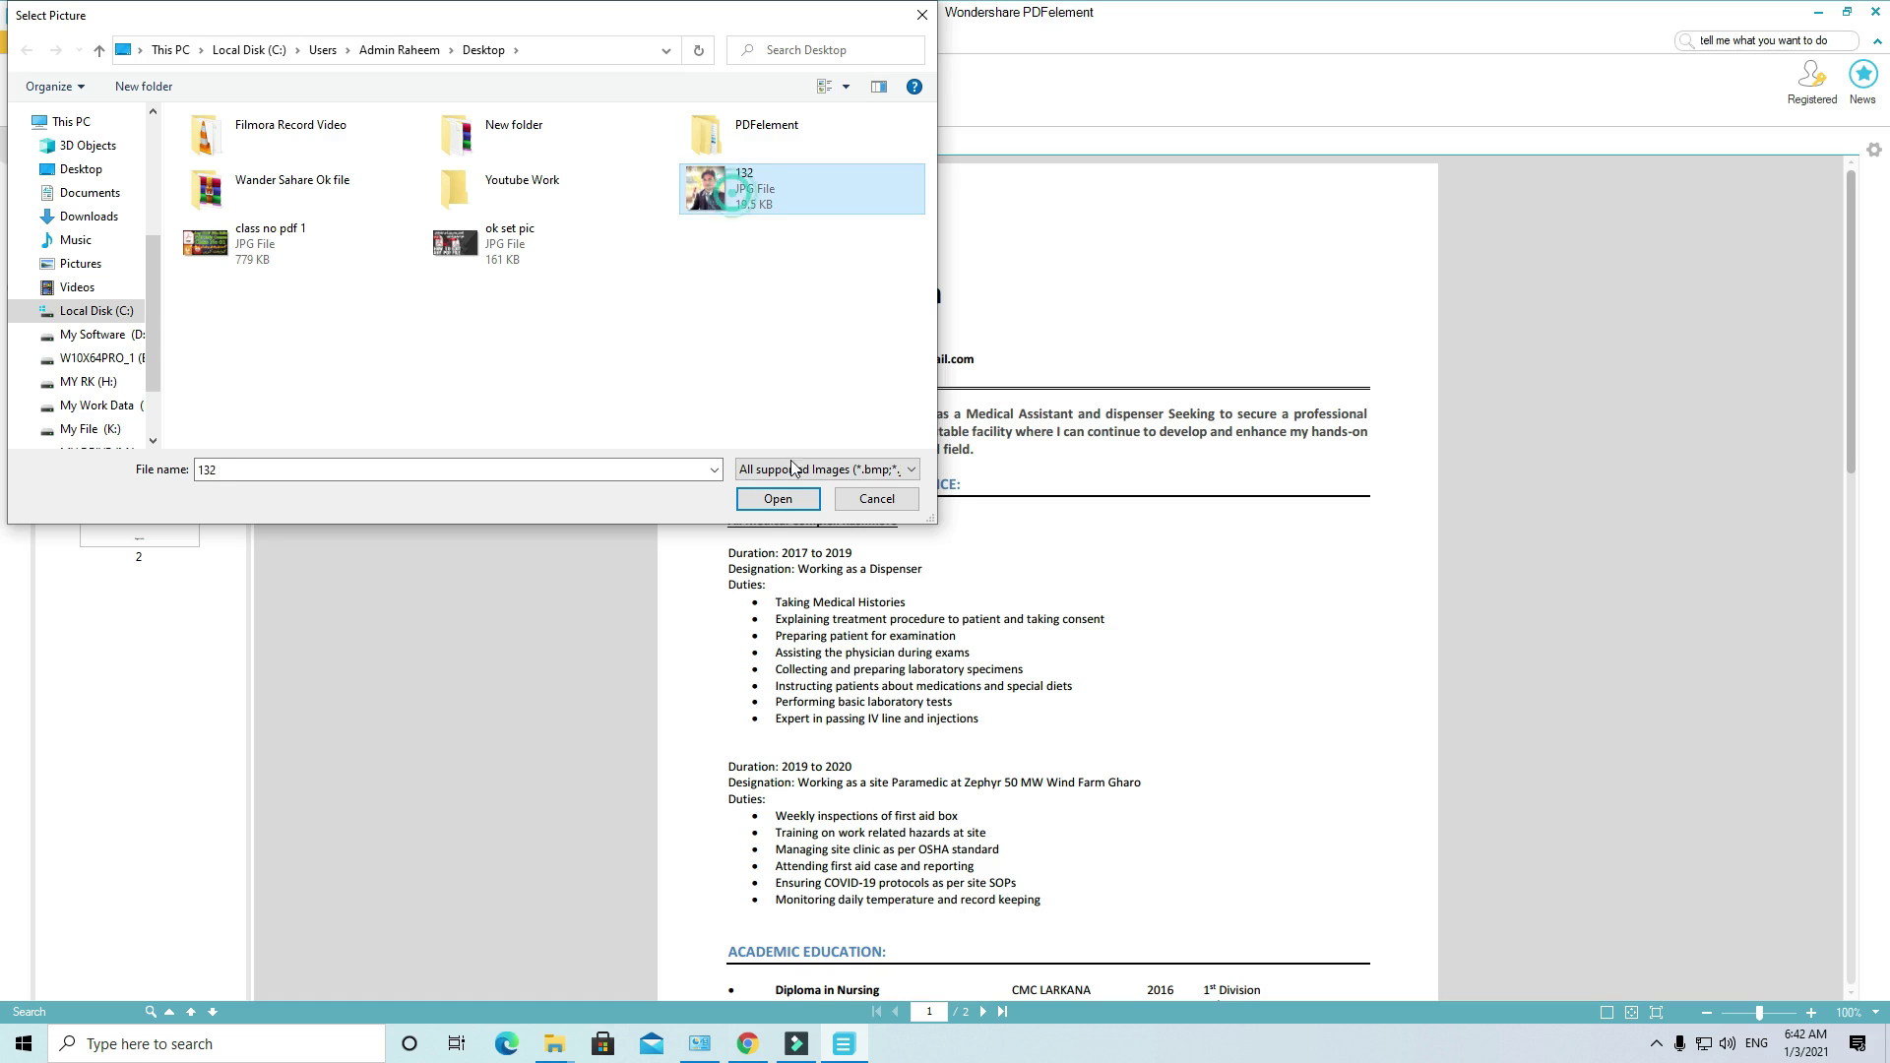
left_click(778, 498)
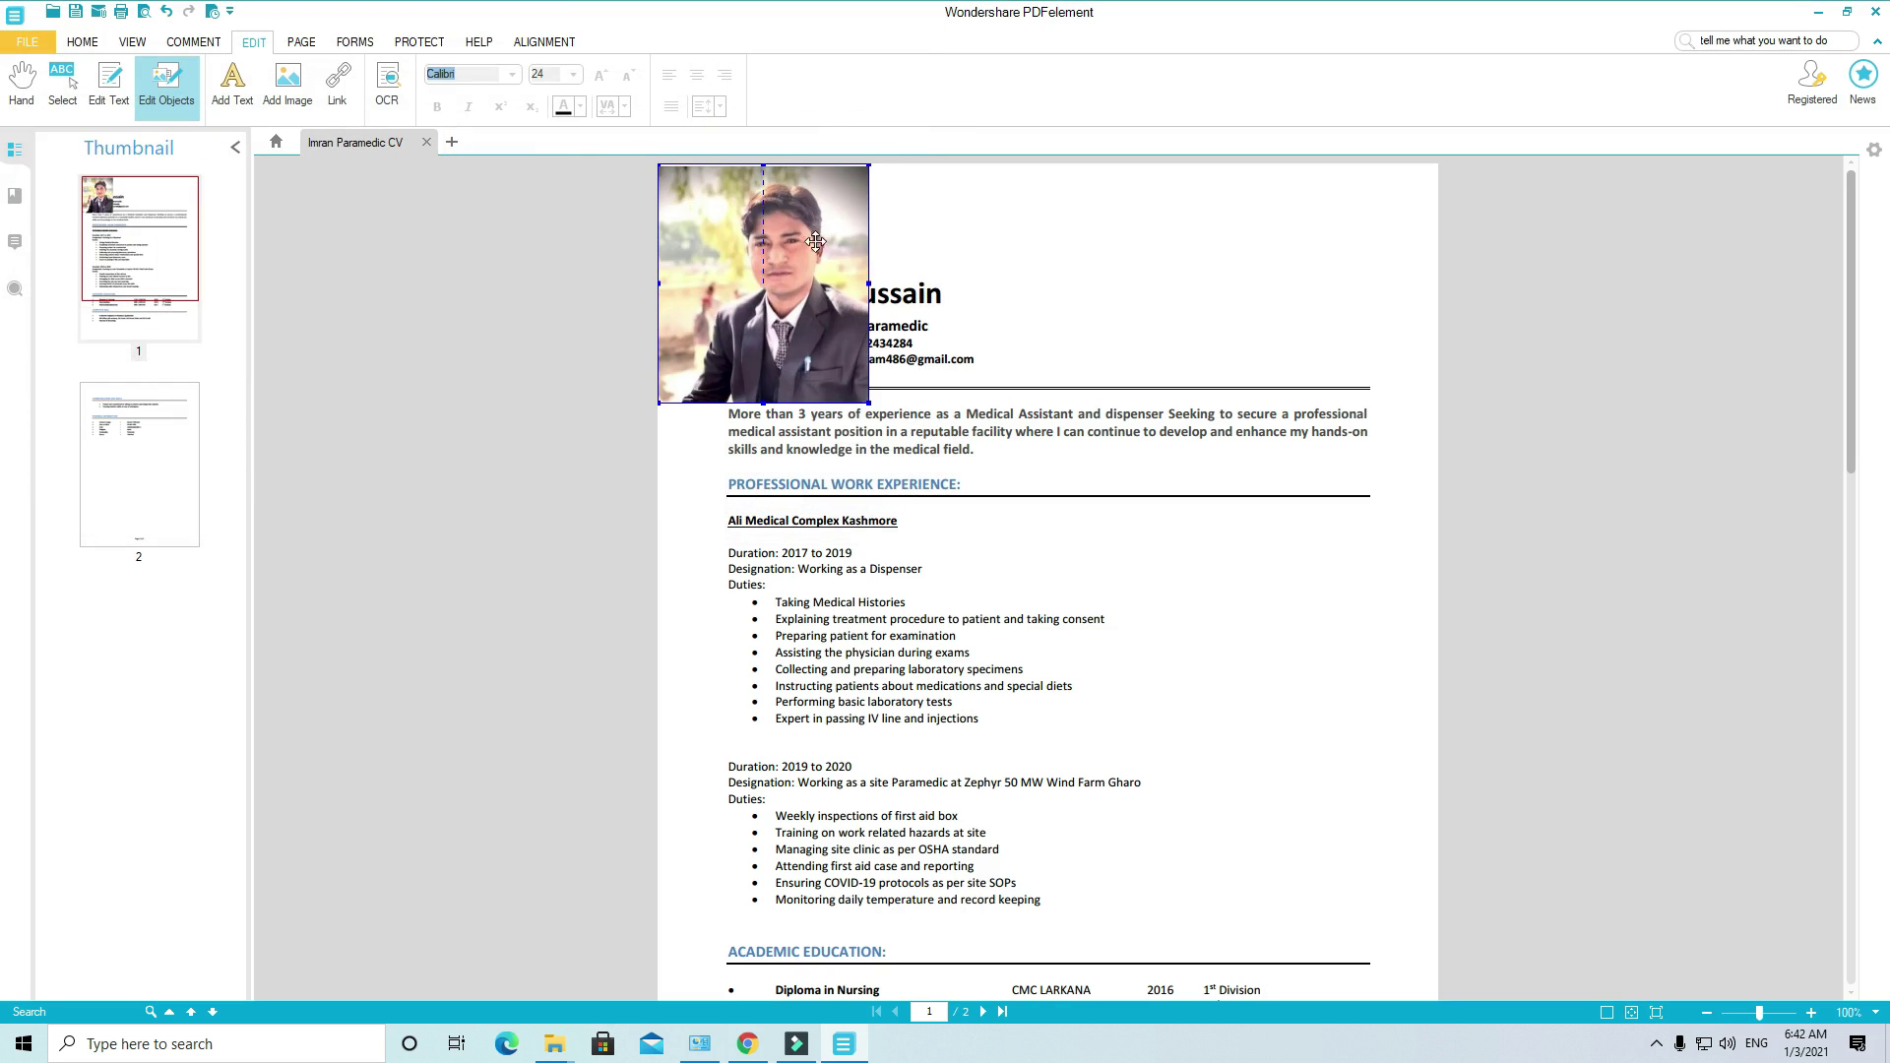
Step: Move the new photo to the page's top right and shrink it to fit beside the name
left_click_drag(808, 239, 1277, 270)
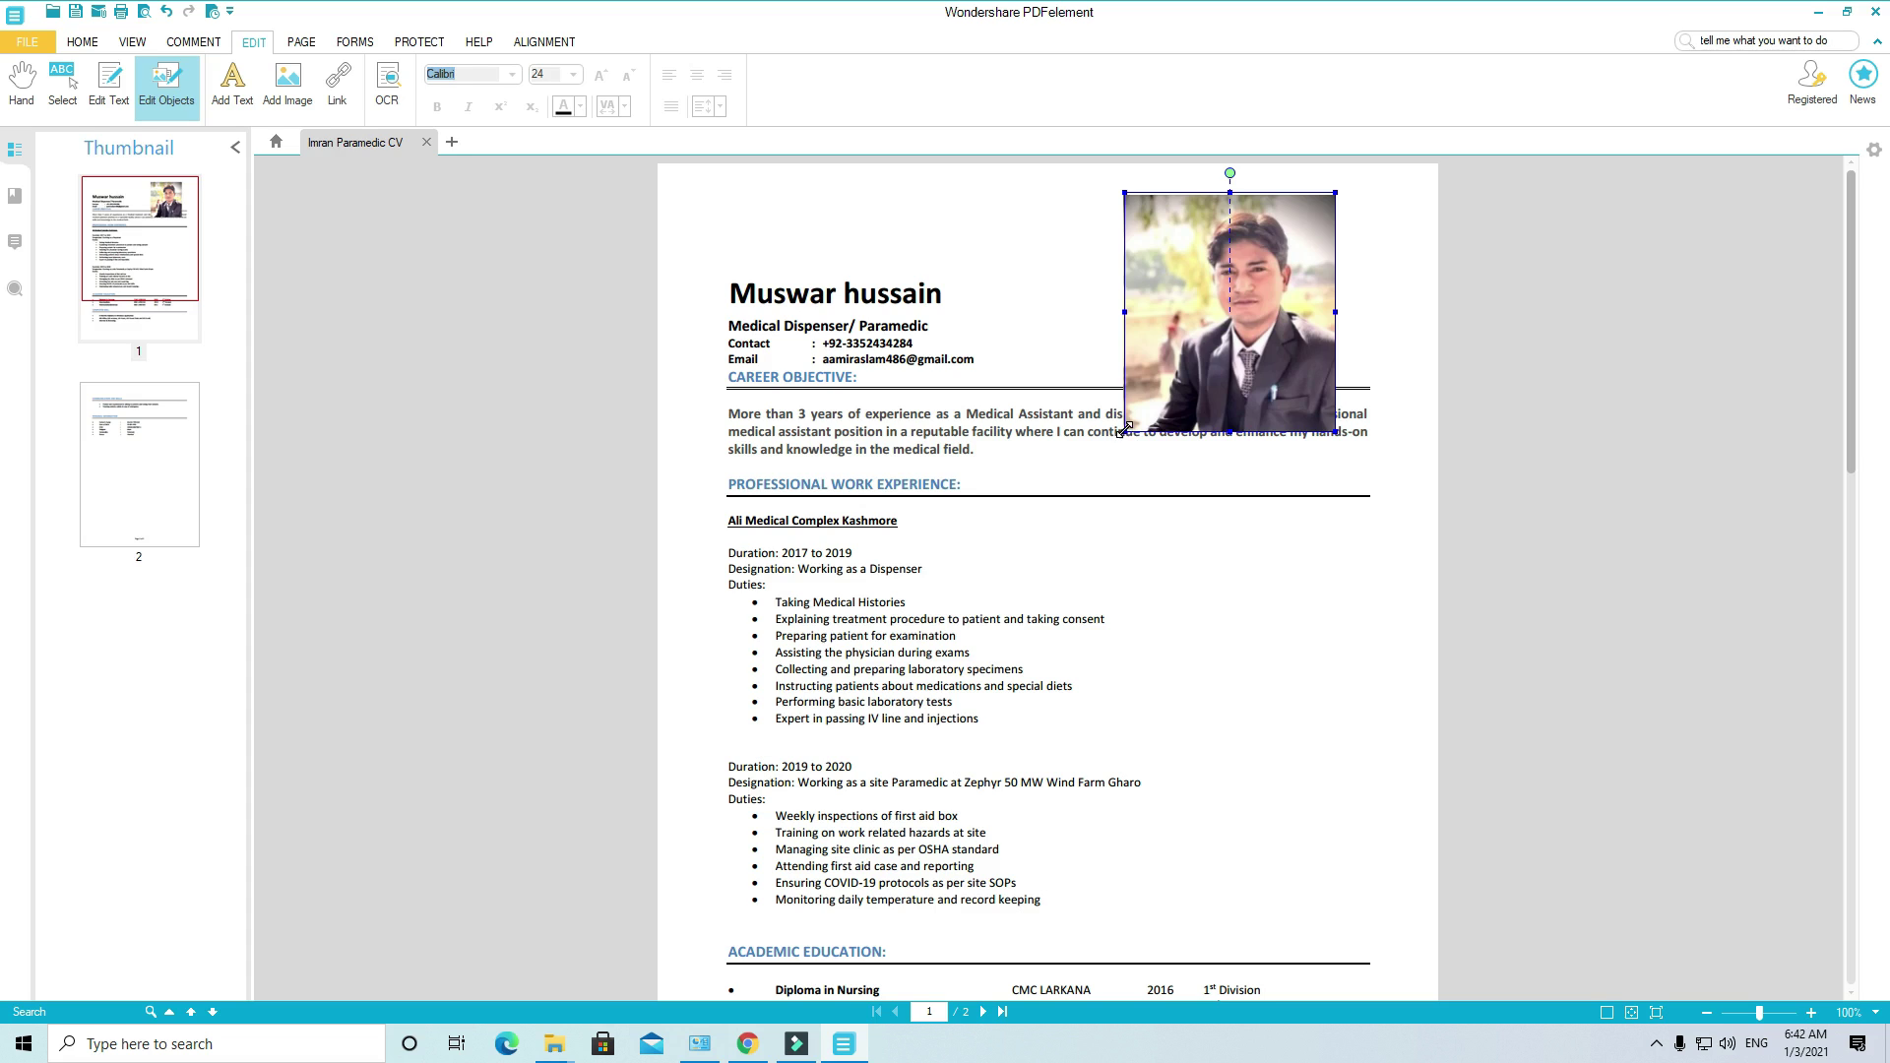
left_click_drag(1124, 430, 1222, 327)
left_click_drag(1292, 239, 1328, 292)
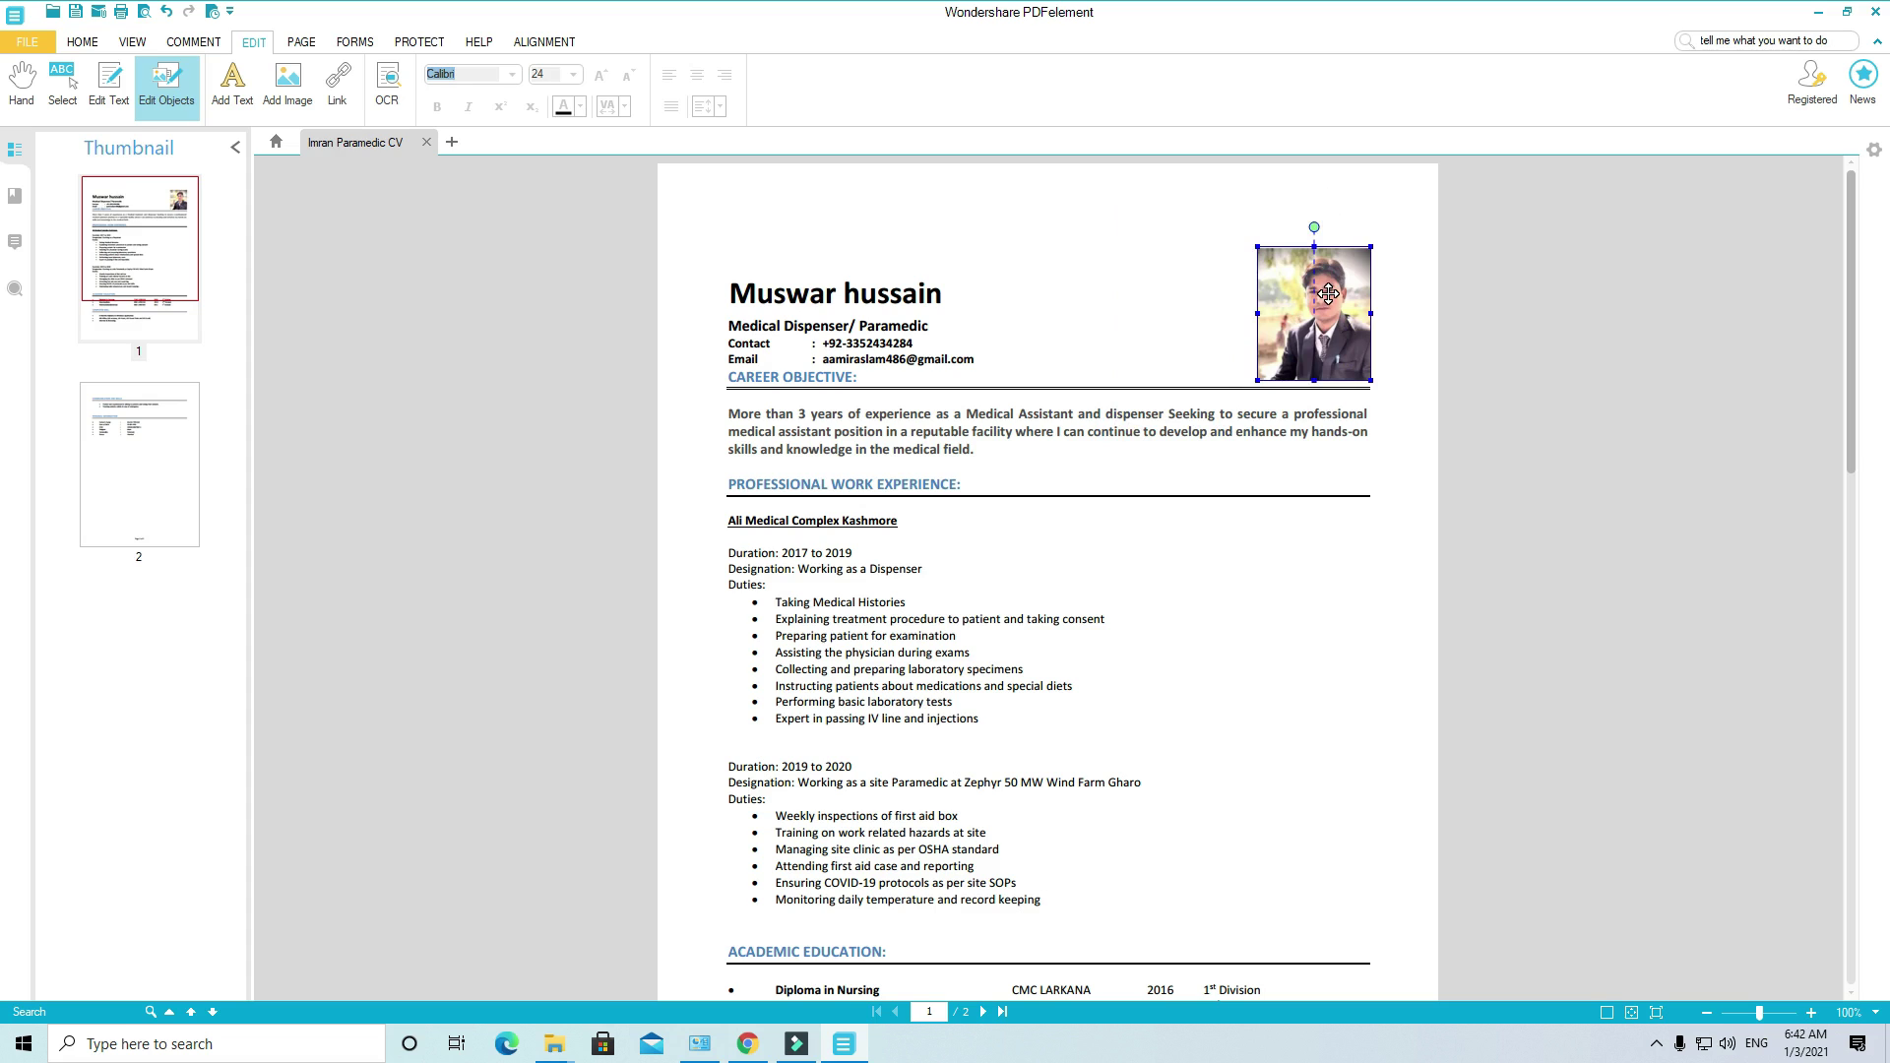
left_click(1218, 287)
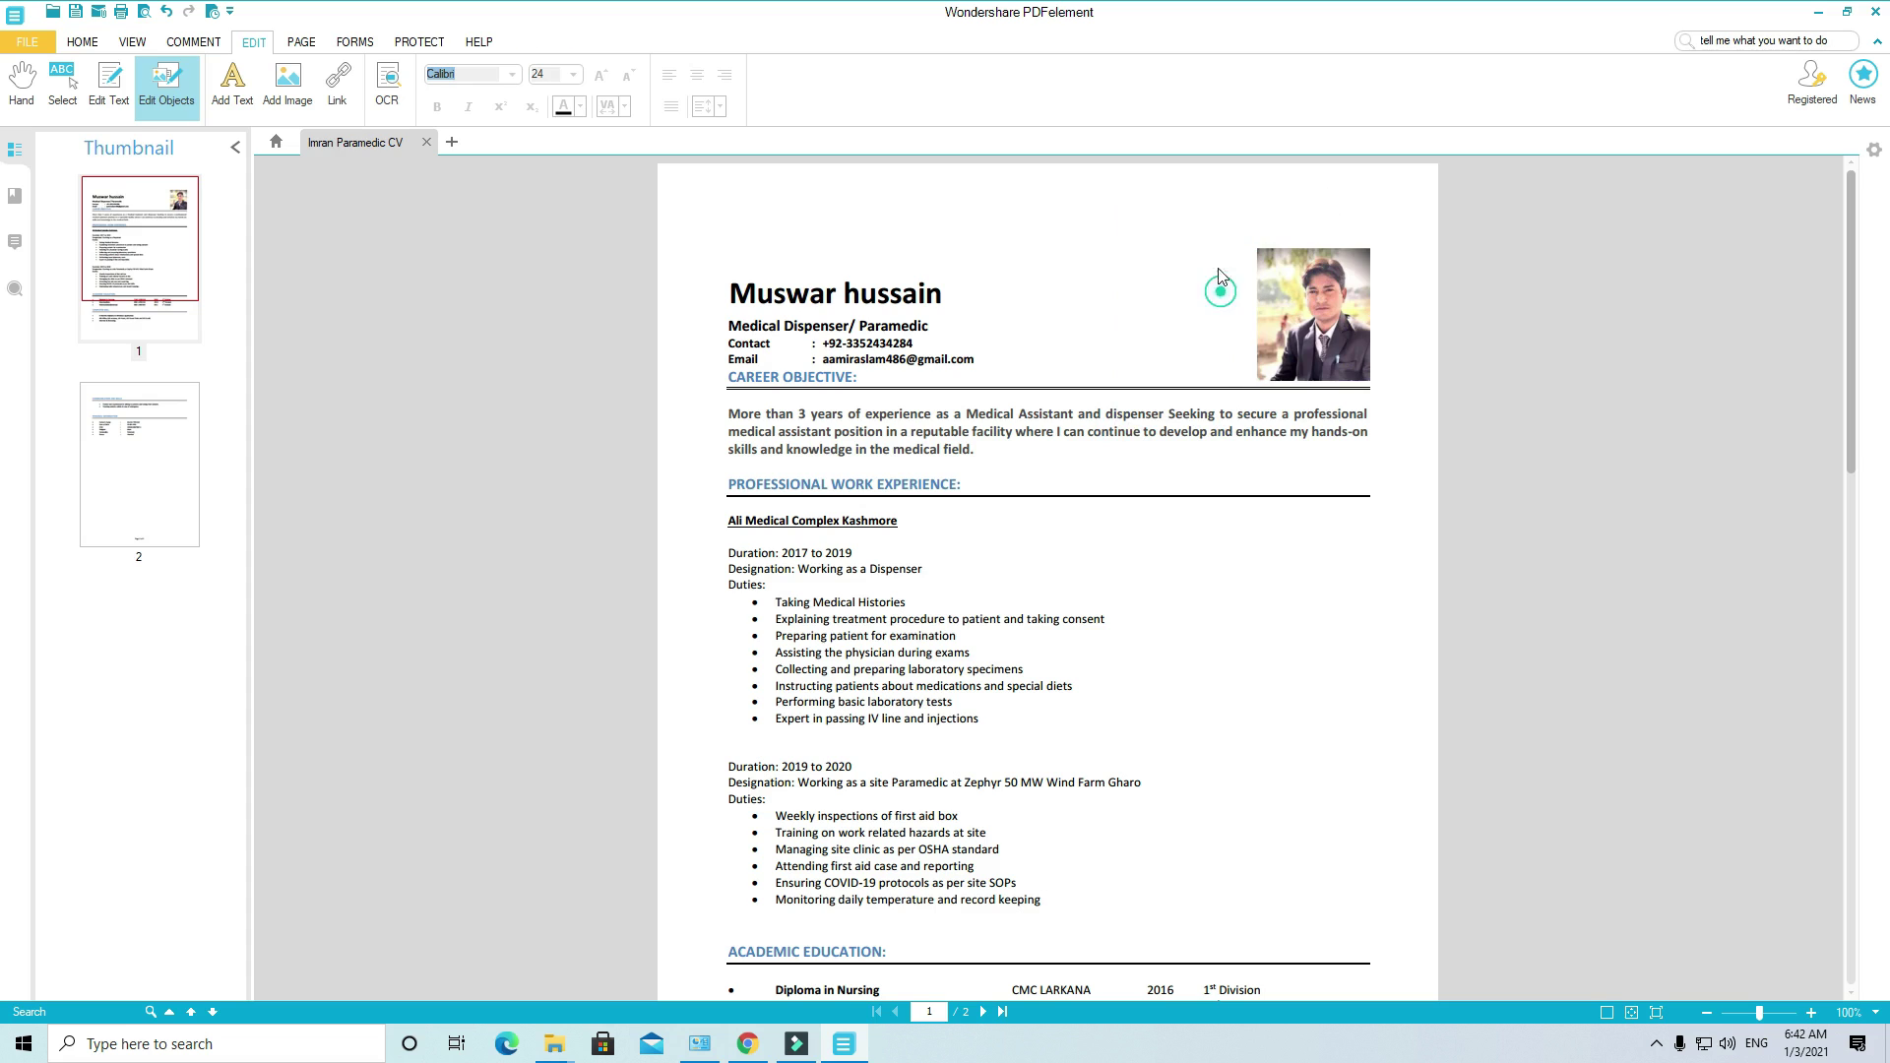
left_click(1173, 390)
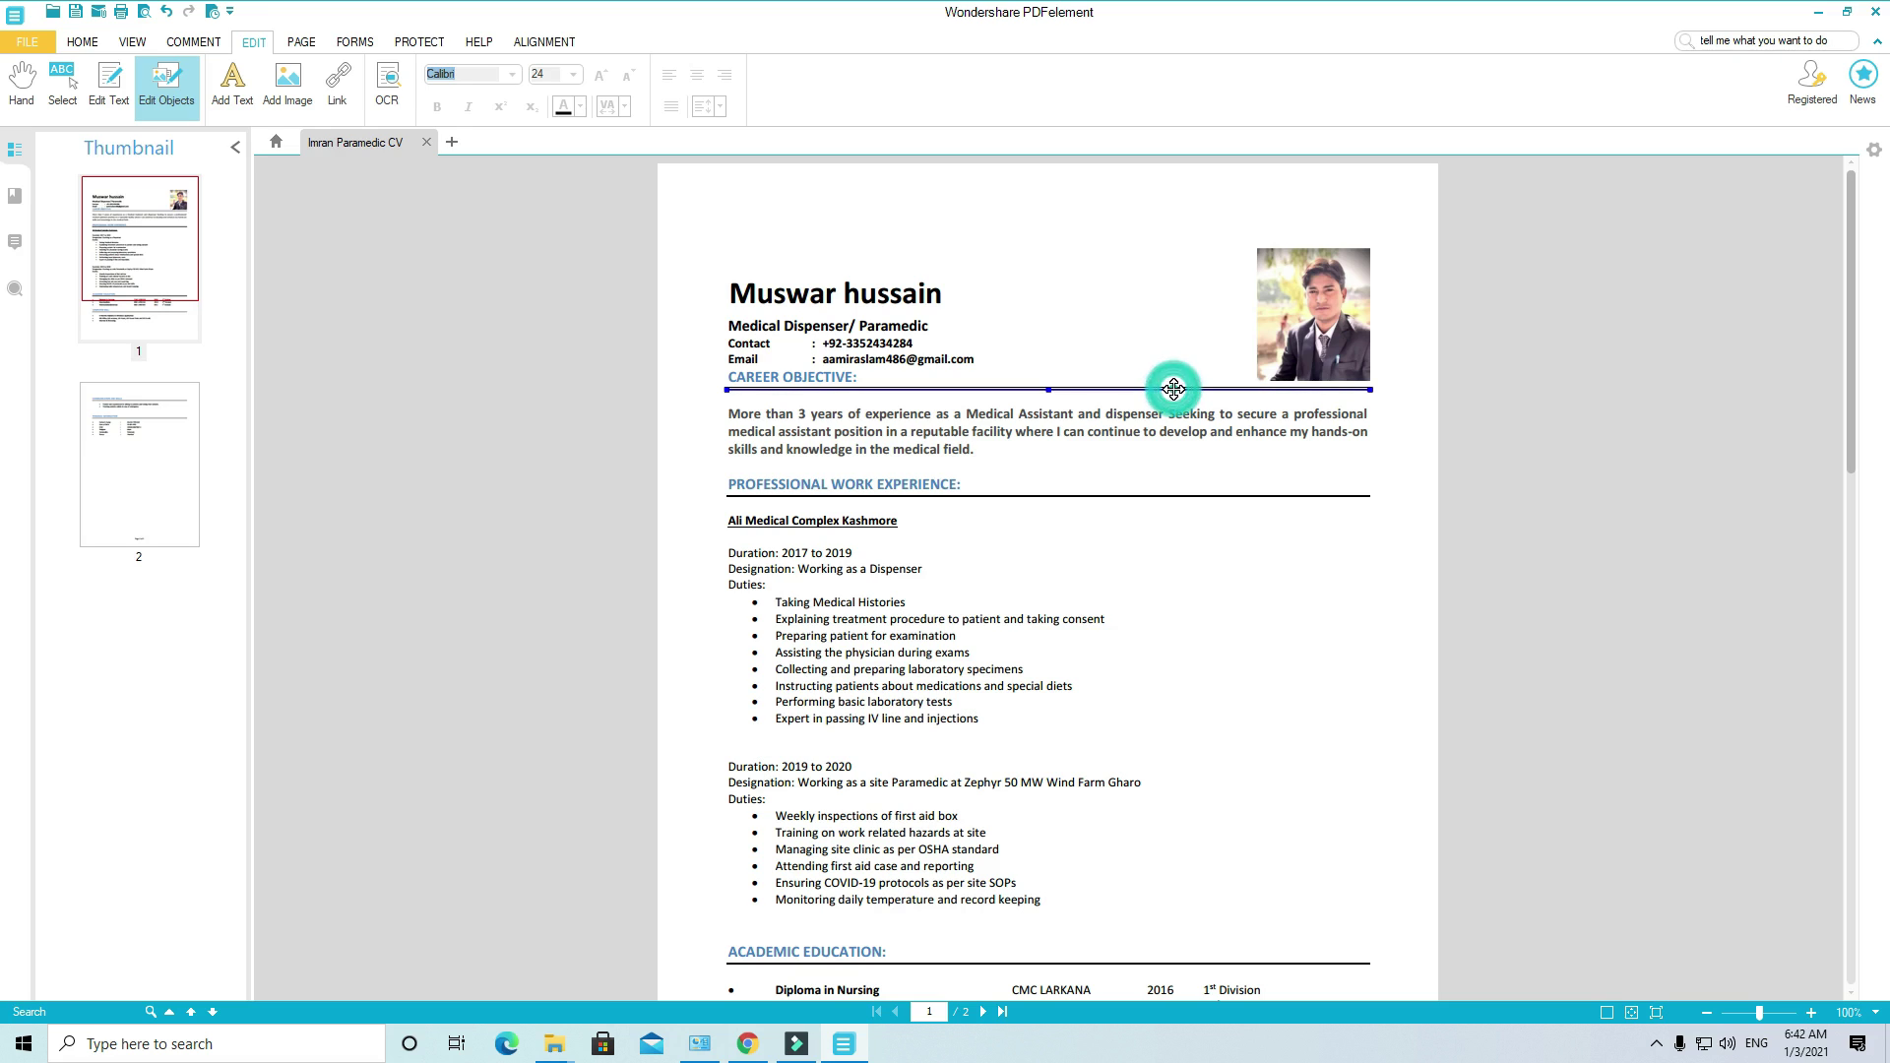